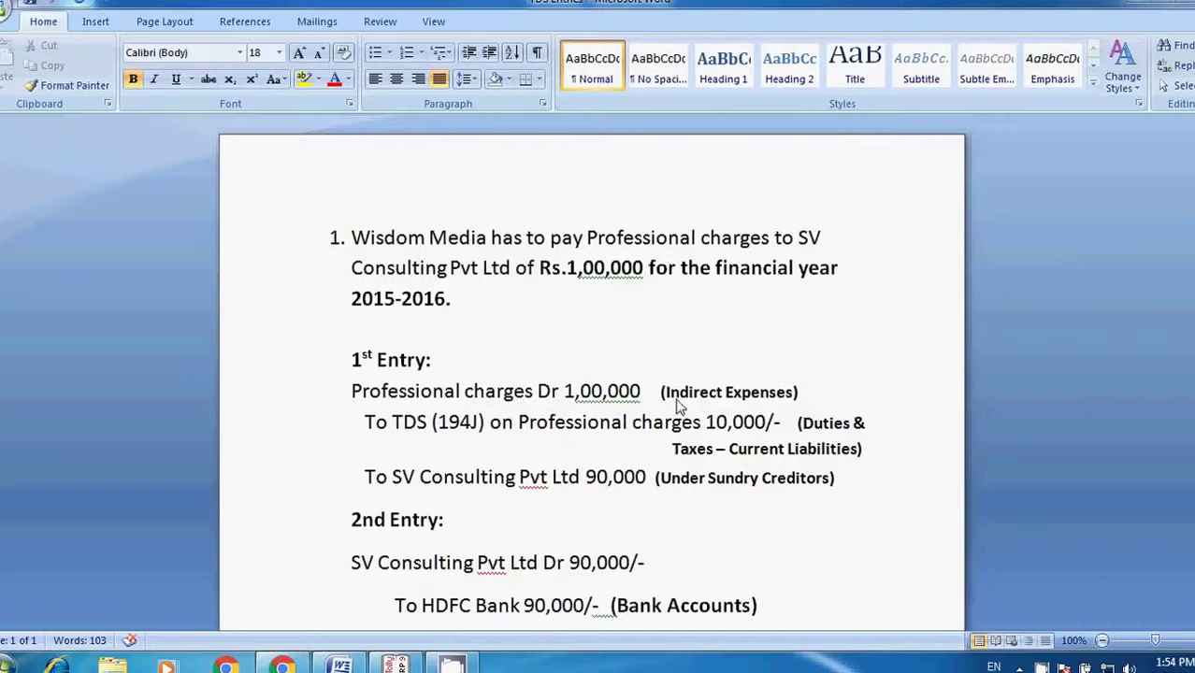
Step: Read the problem statement about Wisdom Media paying professional charges to SV Consulting Pvt Ltd, including the amount and financial year
{"action": "left_click", "coordinate": [480, 302]}
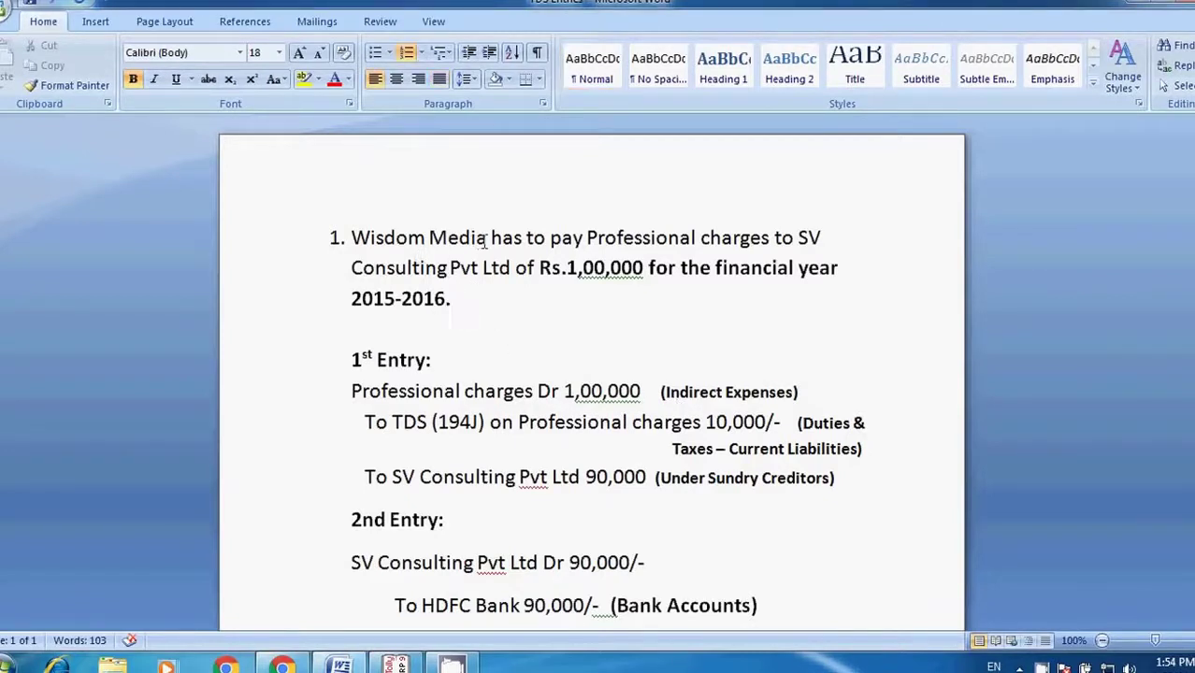
{"action": "left_click_drag", "start_coordinate": [486, 240], "coordinate": [416, 243]}
{"action": "left_click", "coordinate": [523, 329]}
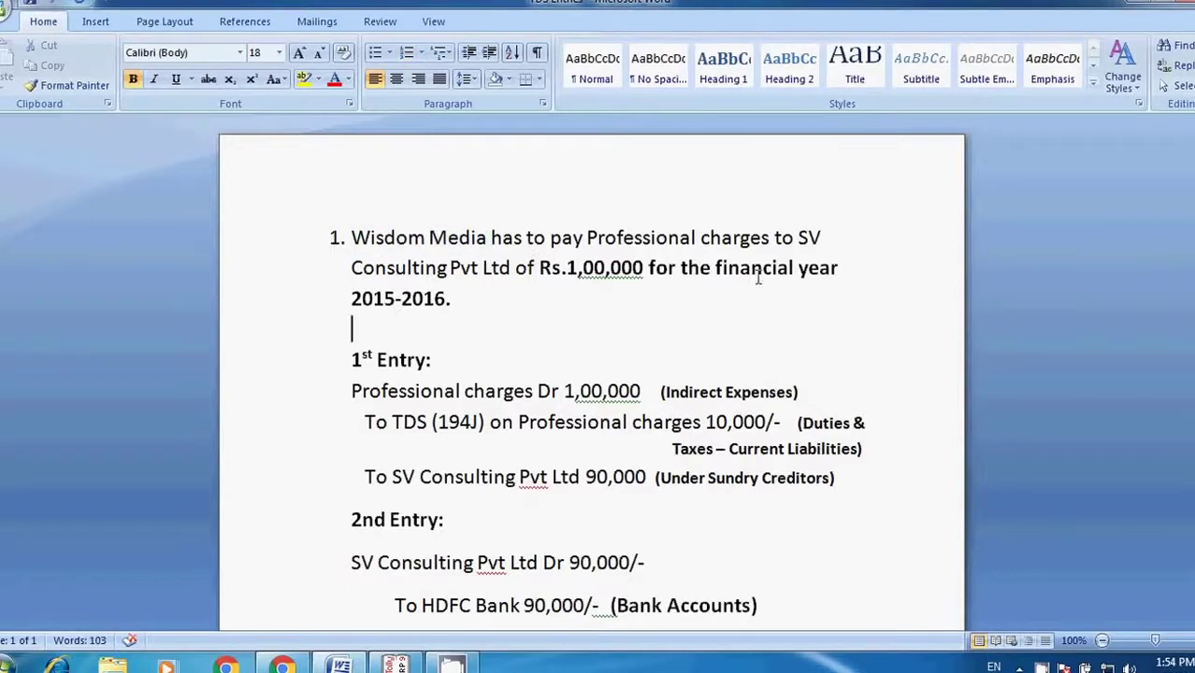
{"action": "left_click", "coordinate": [539, 268]}
{"action": "left_click", "coordinate": [642, 269]}
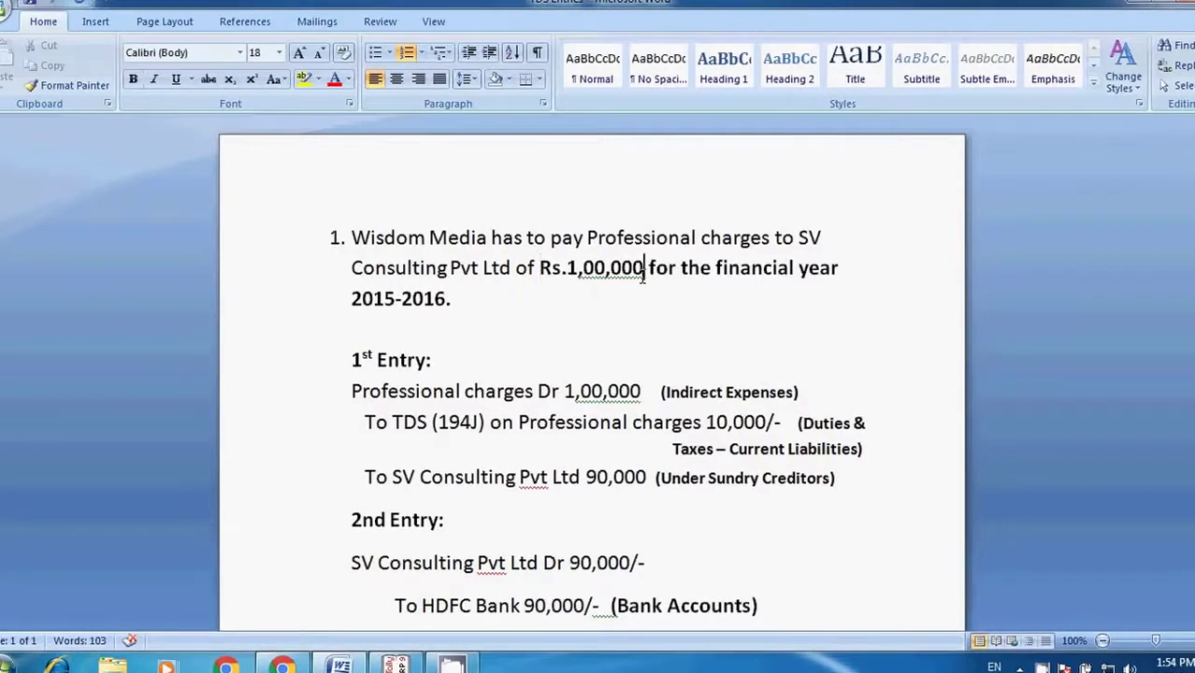
{"action": "left_click", "coordinate": [456, 303]}
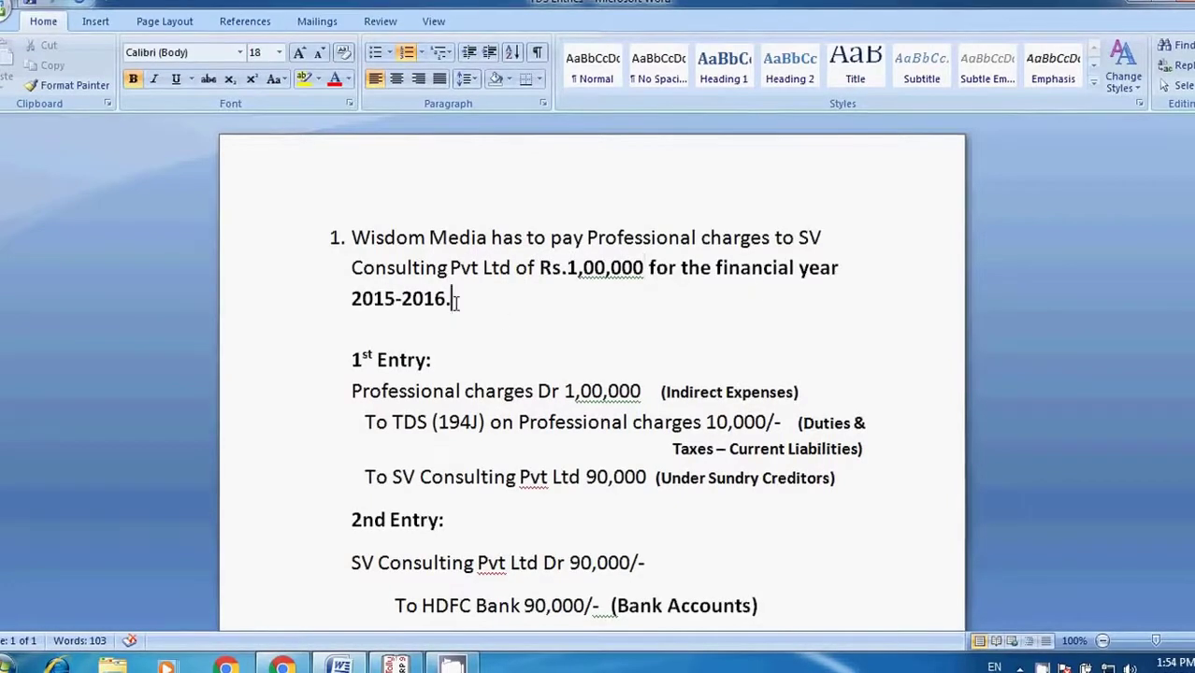
{"action": "left_click", "coordinate": [566, 324]}
{"action": "scroll", "coordinate": [462, 318], "scroll_direction": "down", "scroll_amount": 2}
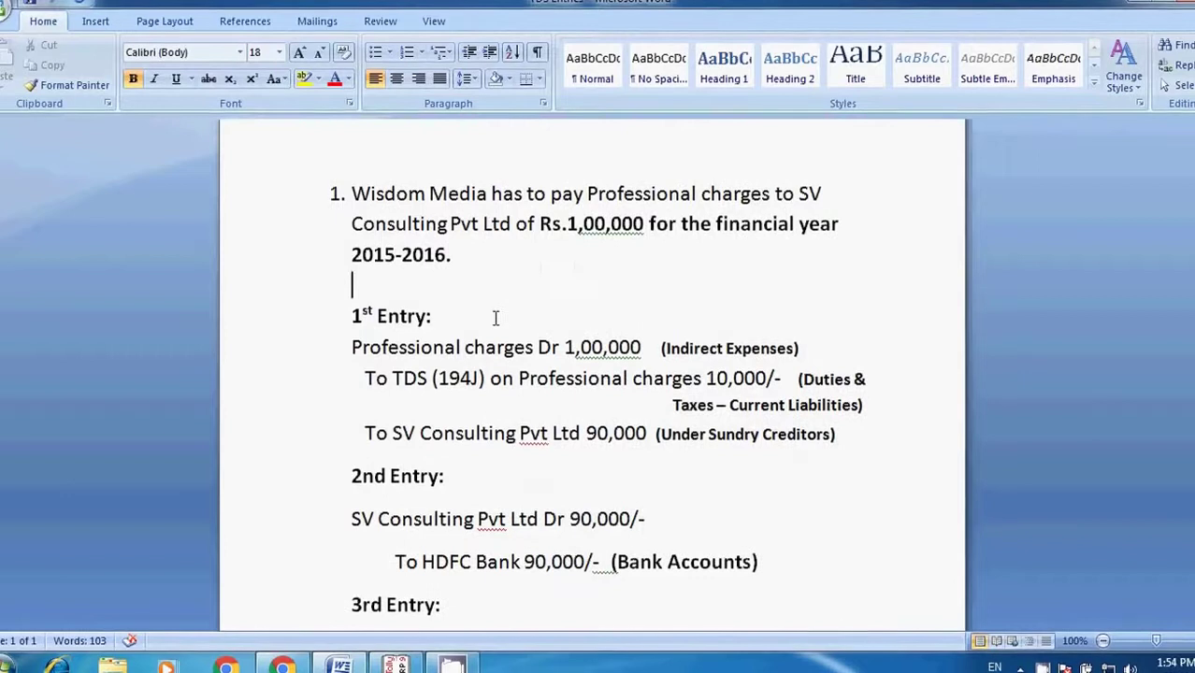
{"action": "left_click", "coordinate": [453, 277]}
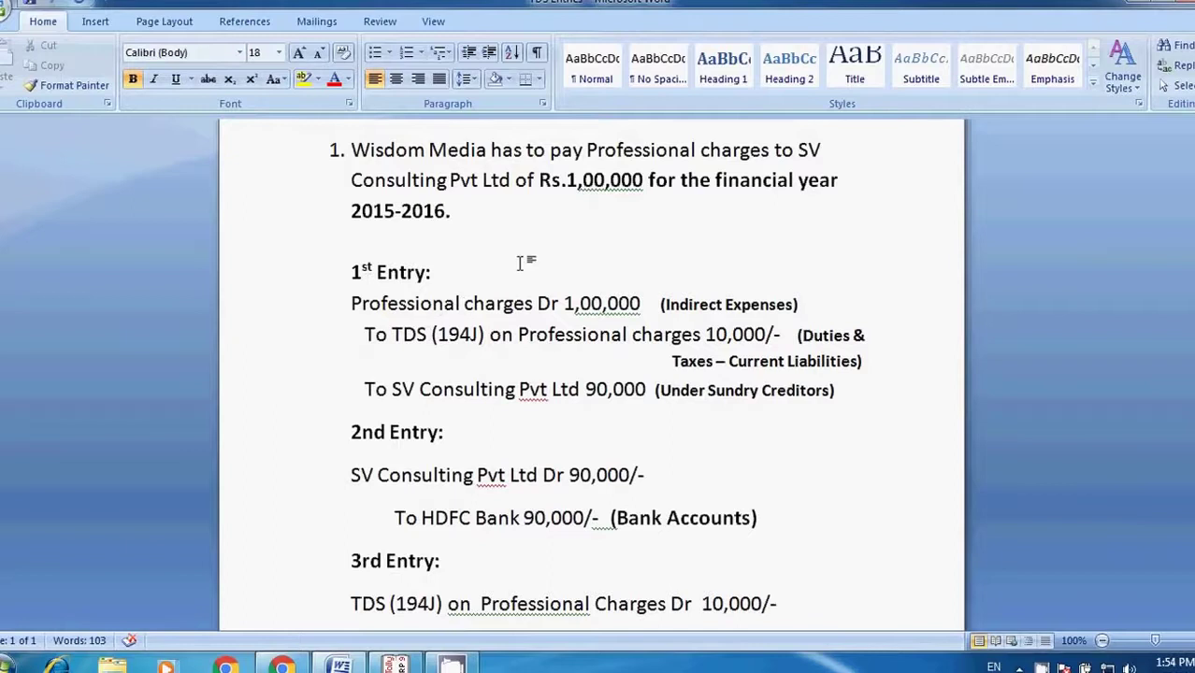
{"action": "scroll", "coordinate": [519, 266], "scroll_direction": "up", "scroll_amount": 2}
{"action": "left_click", "coordinate": [485, 266]}
{"action": "scroll", "coordinate": [619, 328], "scroll_direction": "down", "scroll_amount": 2}
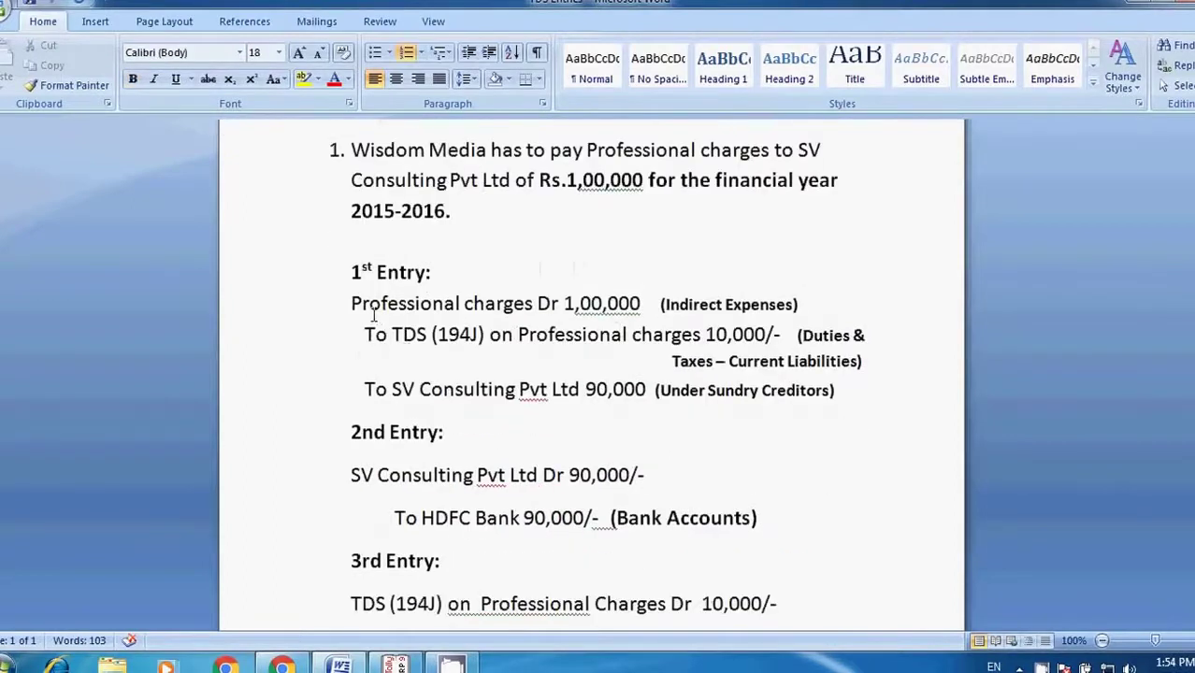
Step: Examine the 1st entry's professional charges, TDS (194J) and SV Consulting Pvt Ltd lines with their amounts and ledger groups
{"action": "left_click_drag", "start_coordinate": [353, 304], "coordinate": [537, 304]}
{"action": "left_click", "coordinate": [609, 304]}
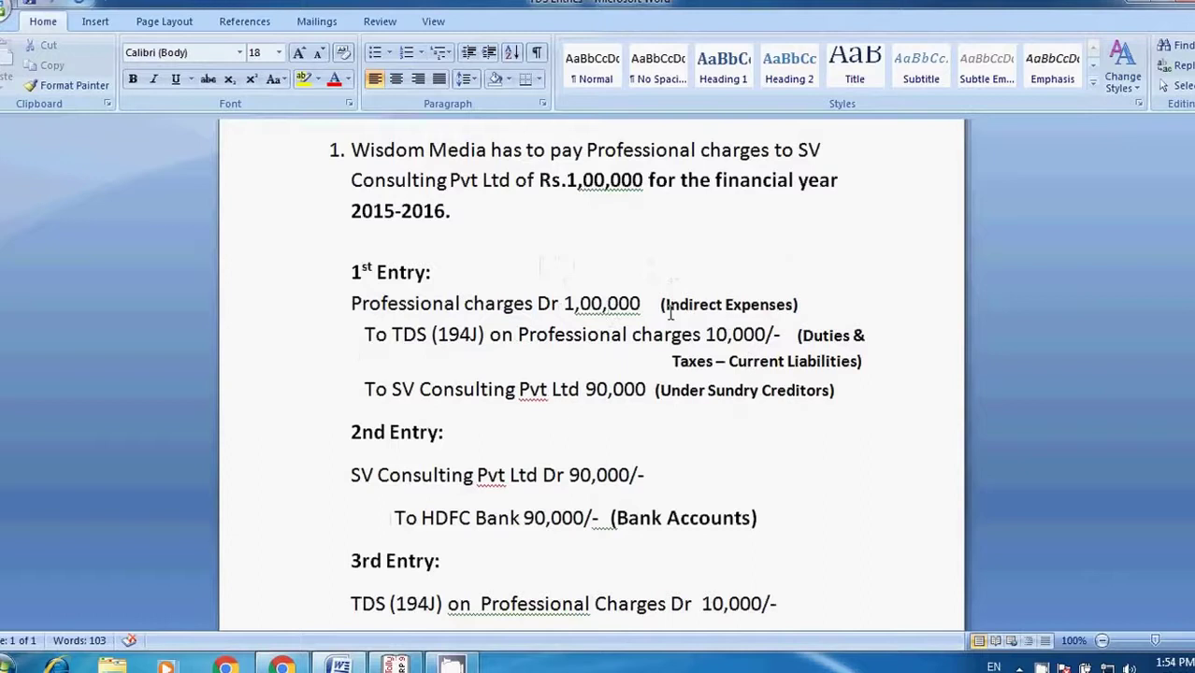
{"action": "left_click_drag", "start_coordinate": [666, 304], "coordinate": [763, 310]}
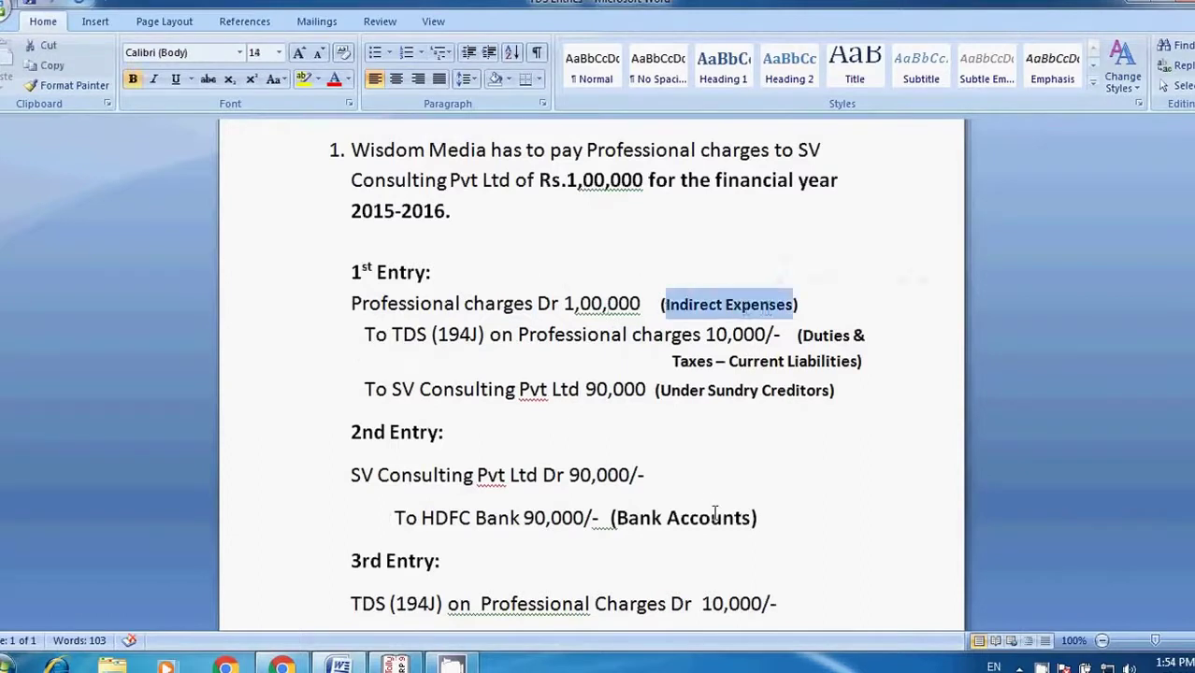
{"action": "left_click", "coordinate": [400, 365]}
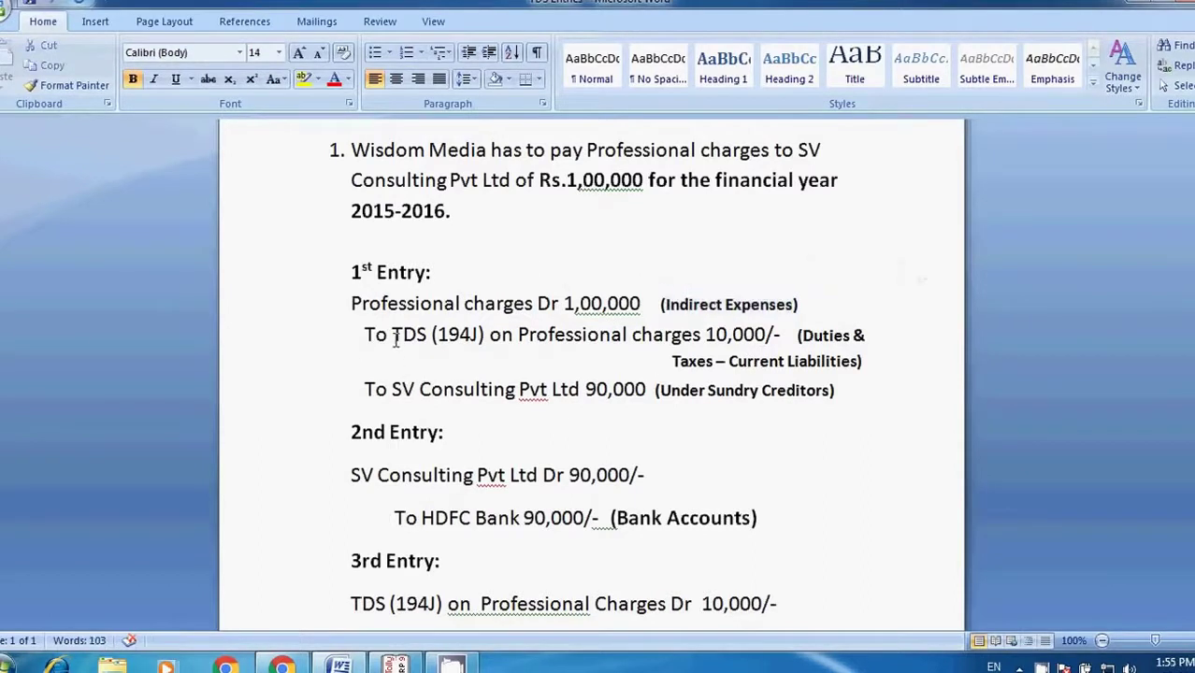
{"action": "left_click_drag", "start_coordinate": [396, 341], "coordinate": [702, 338]}
{"action": "left_click", "coordinate": [728, 334]}
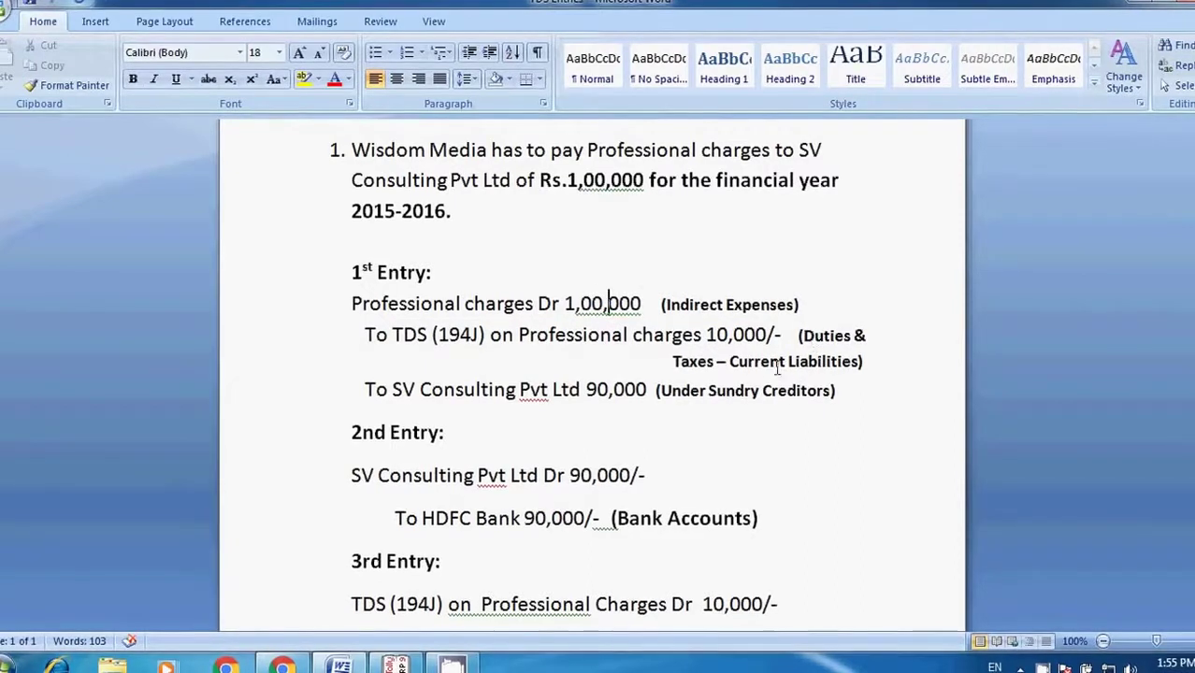
{"action": "left_click_drag", "start_coordinate": [857, 361], "coordinate": [729, 361]}
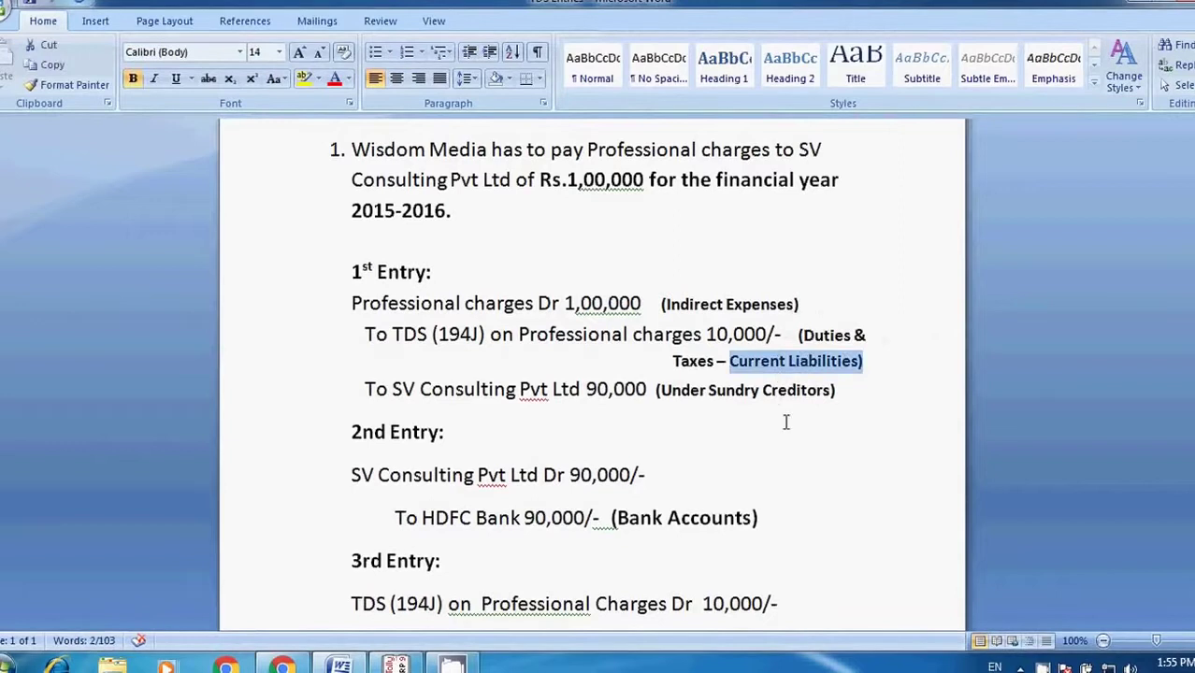
{"action": "left_click", "coordinate": [700, 446]}
{"action": "scroll", "coordinate": [700, 446], "scroll_direction": "down", "scroll_amount": 1}
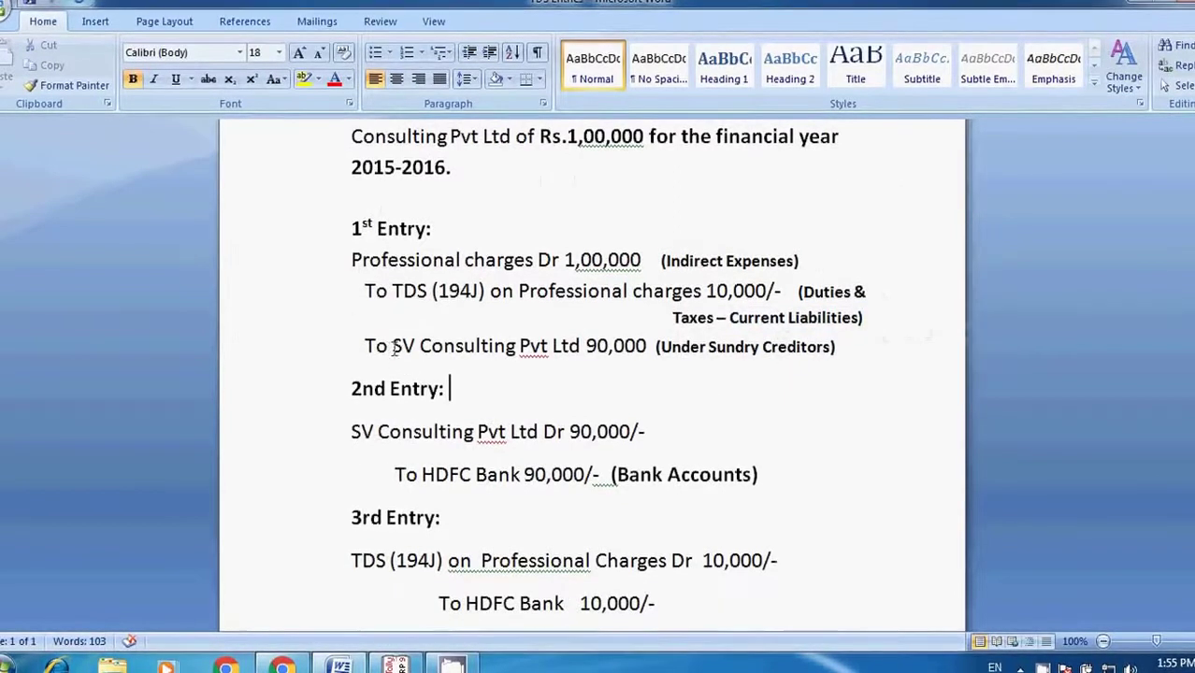
{"action": "left_click", "coordinate": [604, 347]}
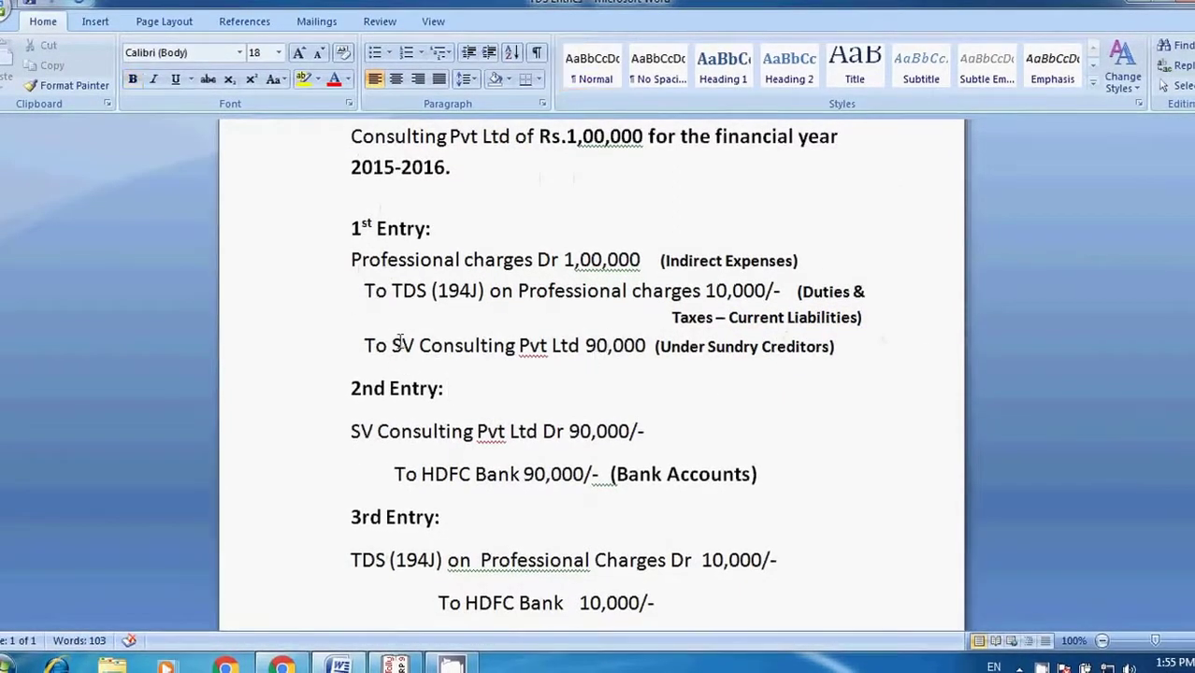
{"action": "left_click_drag", "start_coordinate": [391, 346], "coordinate": [520, 348]}
{"action": "left_click", "coordinate": [747, 389]}
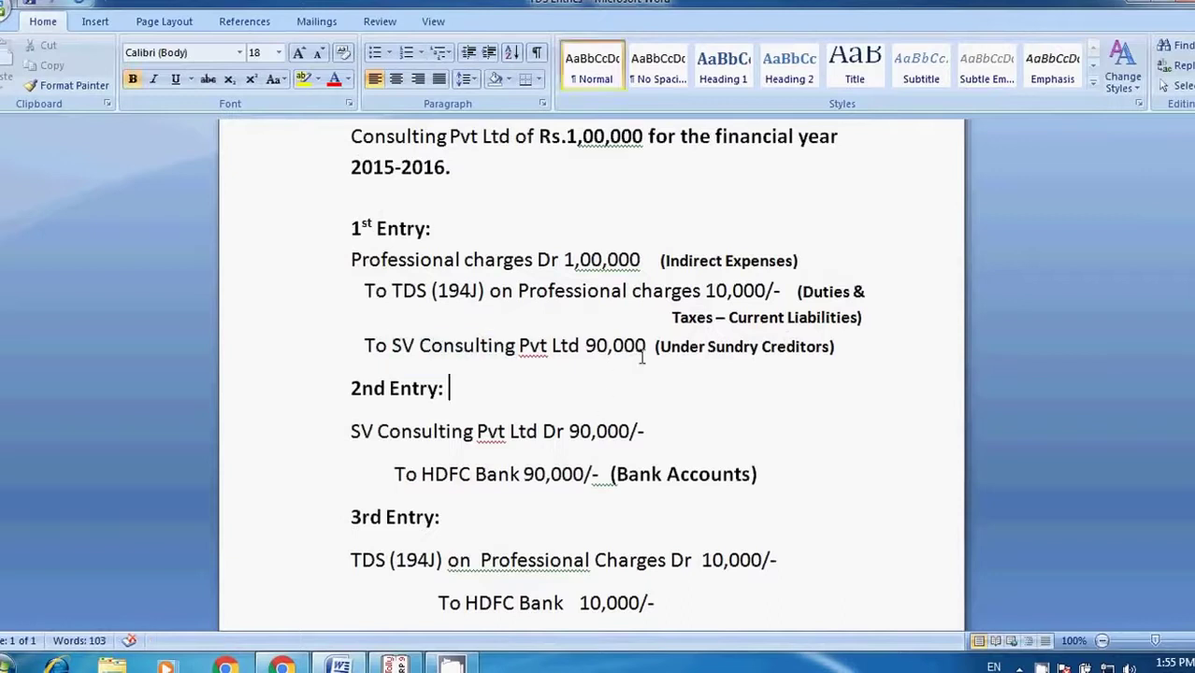
Step: Examine the 2nd entry for the HDFC Bank payment to SV Consulting Pvt Ltd, comparing it with the creditor line in the 1st entry
{"action": "scroll", "coordinate": [746, 389], "scroll_direction": "down", "scroll_amount": 1}
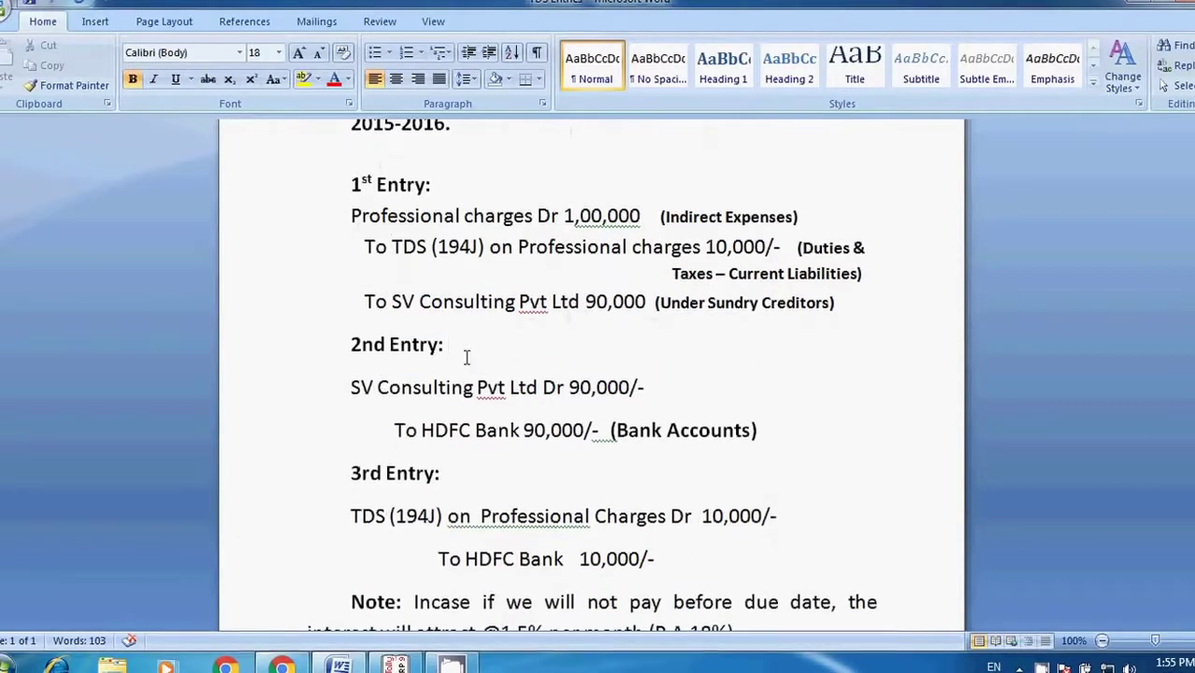
{"action": "scroll", "coordinate": [503, 412], "scroll_direction": "down", "scroll_amount": 1}
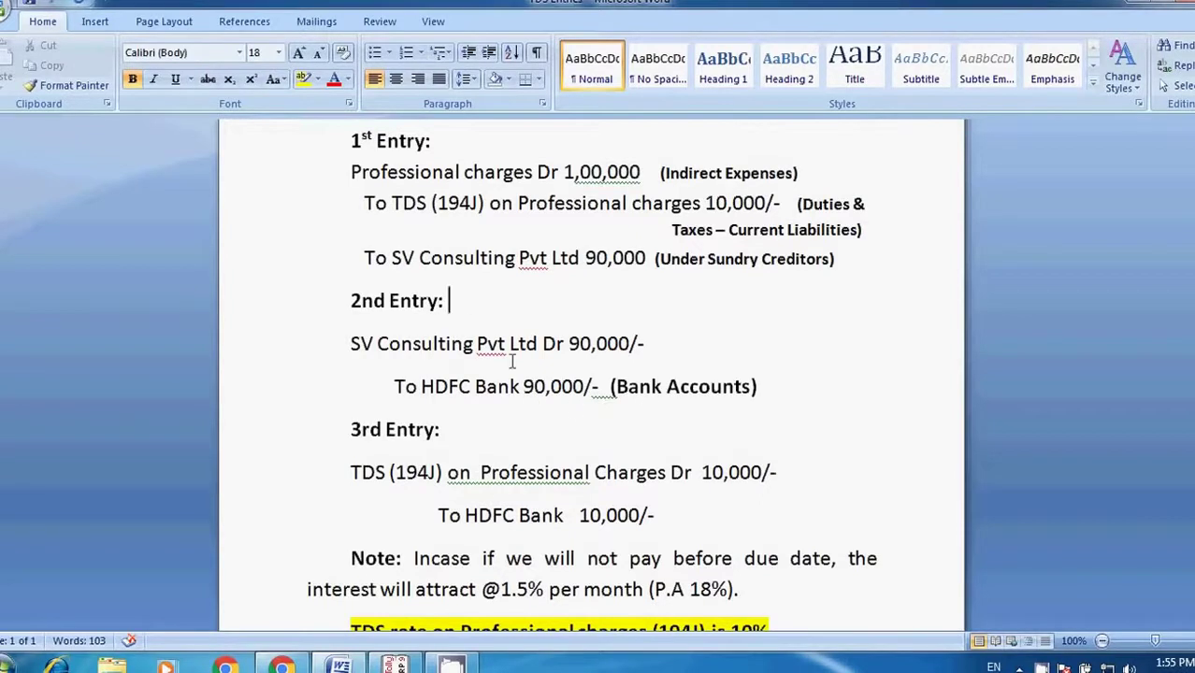
{"action": "left_click", "coordinate": [455, 257]}
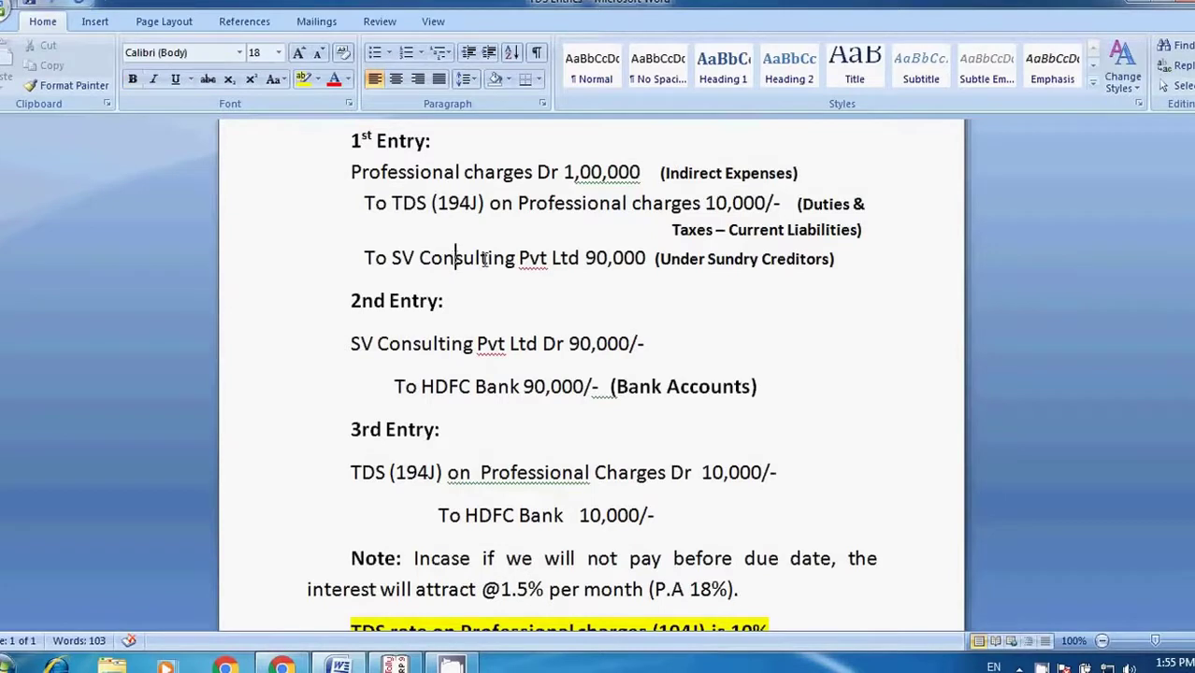
{"action": "left_click", "coordinate": [507, 344]}
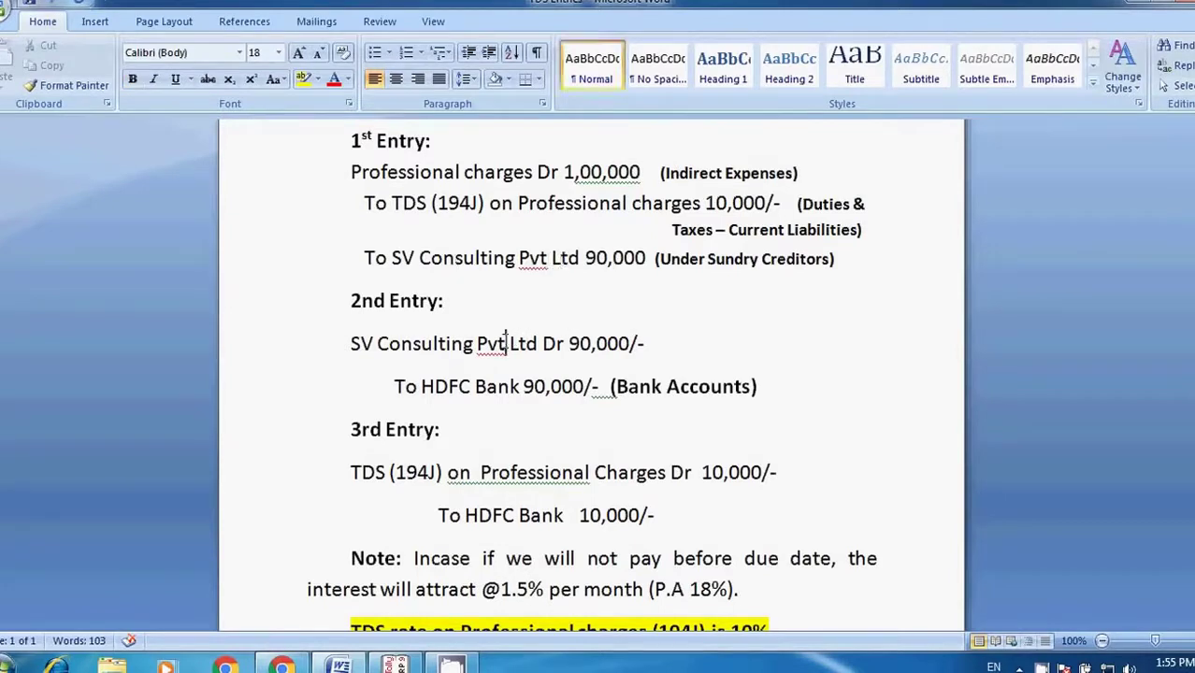
{"action": "left_click", "coordinate": [513, 259]}
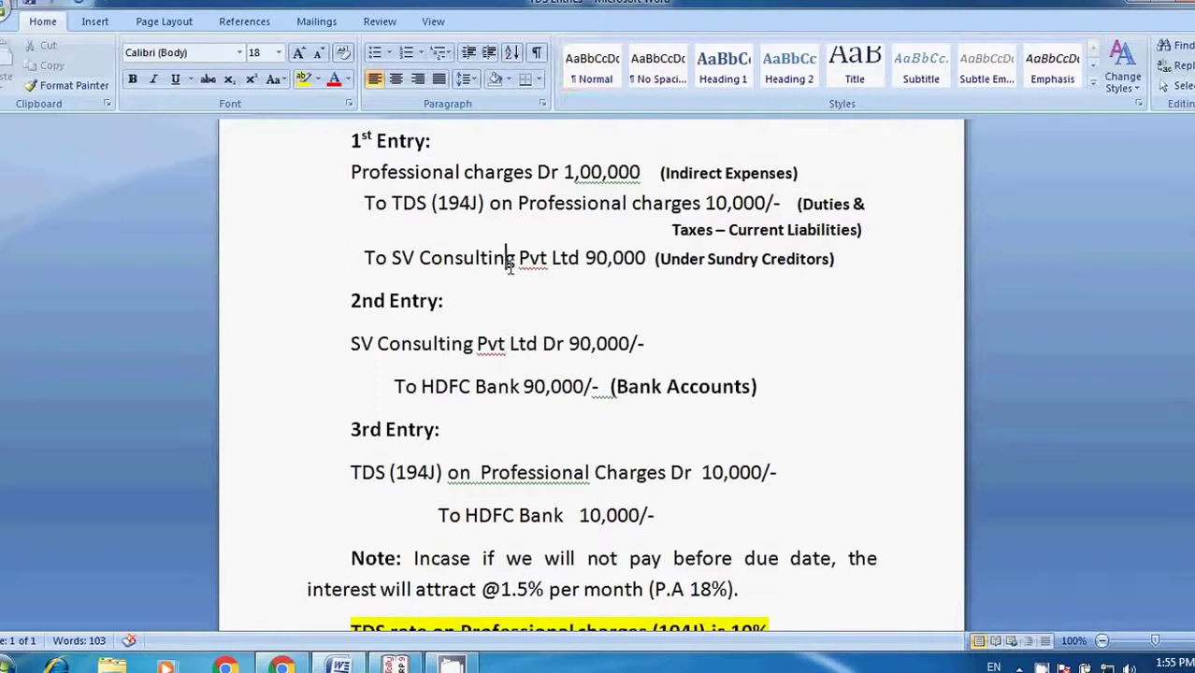
{"action": "left_click", "coordinate": [477, 343]}
{"action": "left_click_drag", "start_coordinate": [645, 343], "coordinate": [421, 346]}
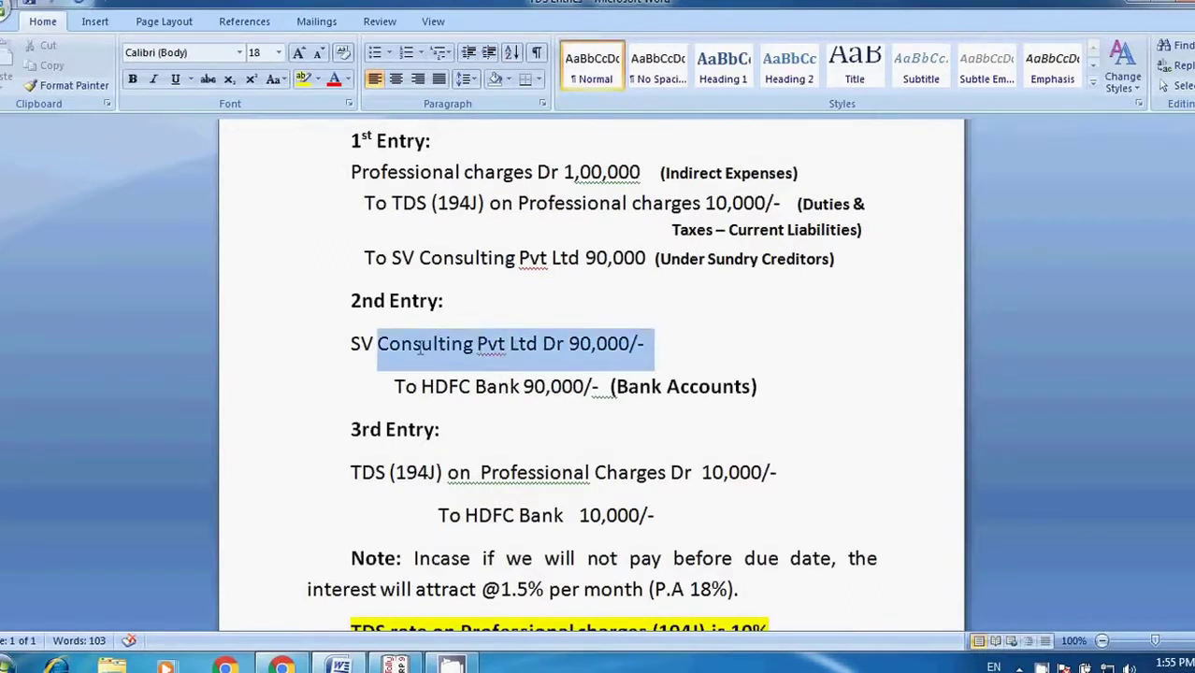
{"action": "left_click", "coordinate": [662, 348]}
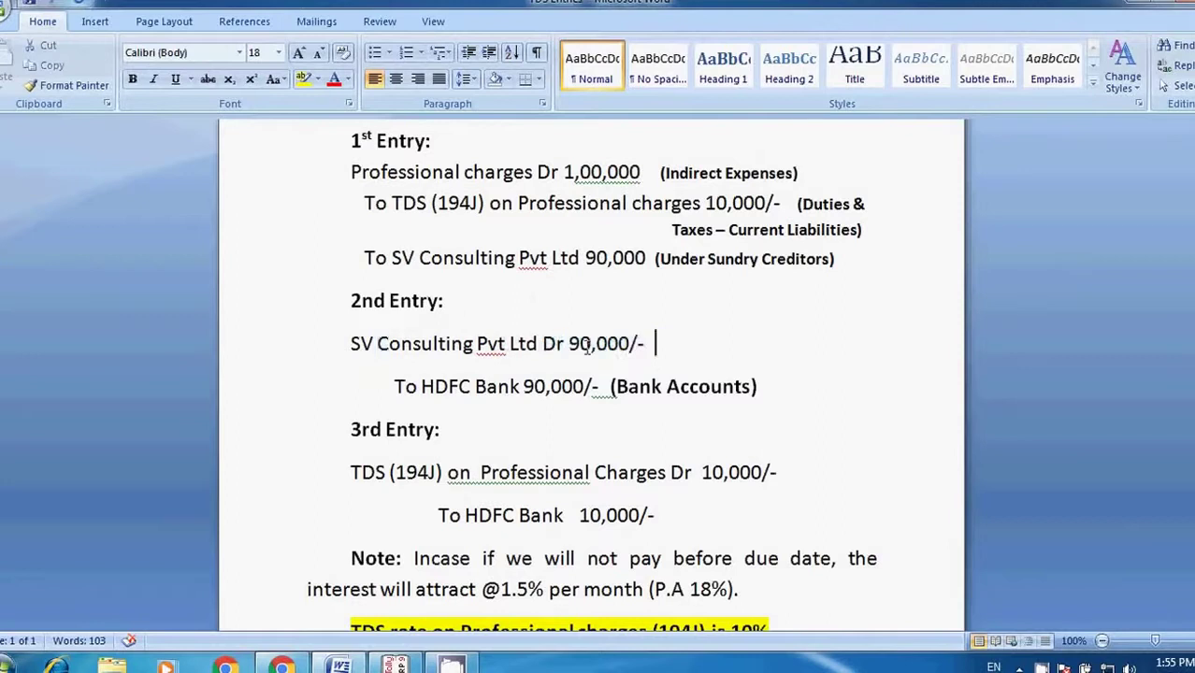
{"action": "left_click_drag", "start_coordinate": [661, 343], "coordinate": [351, 346]}
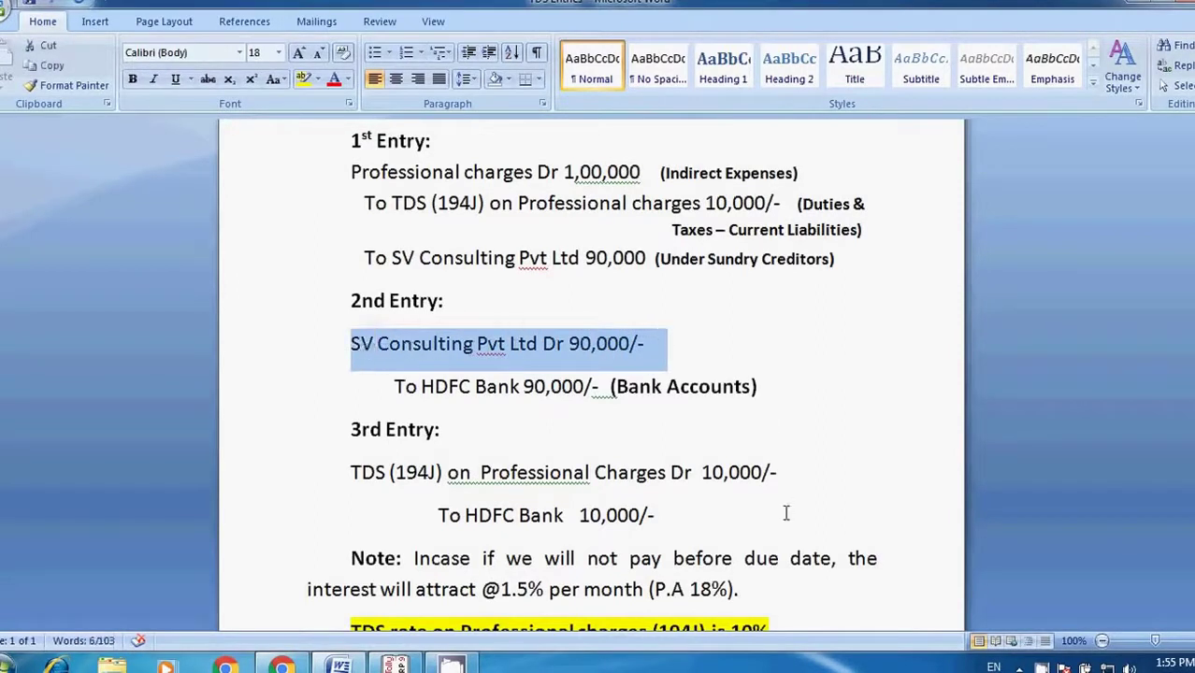
{"action": "left_click", "coordinate": [791, 382]}
{"action": "scroll", "coordinate": [790, 382], "scroll_direction": "down", "scroll_amount": 1}
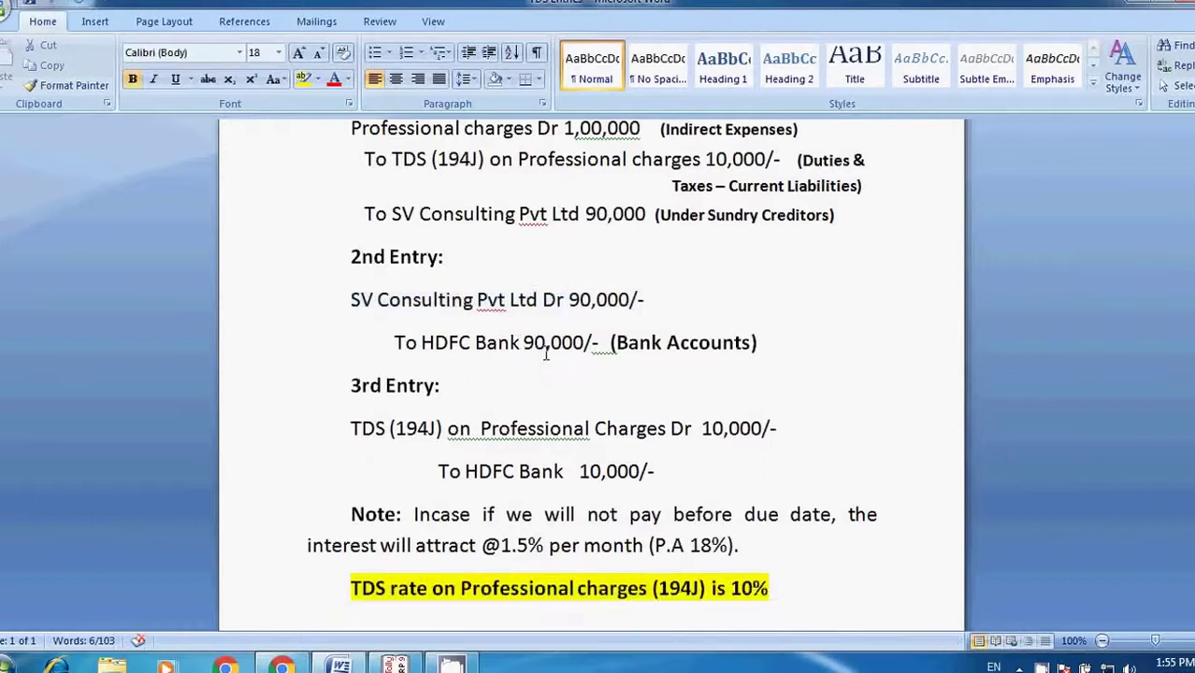
Step: Compare the 3rd entry's TDS (194J) payment through HDFC Bank with the TDS line in the 1st entry, and read the late-payment note
{"action": "scroll", "coordinate": [399, 379], "scroll_direction": "down", "scroll_amount": 1}
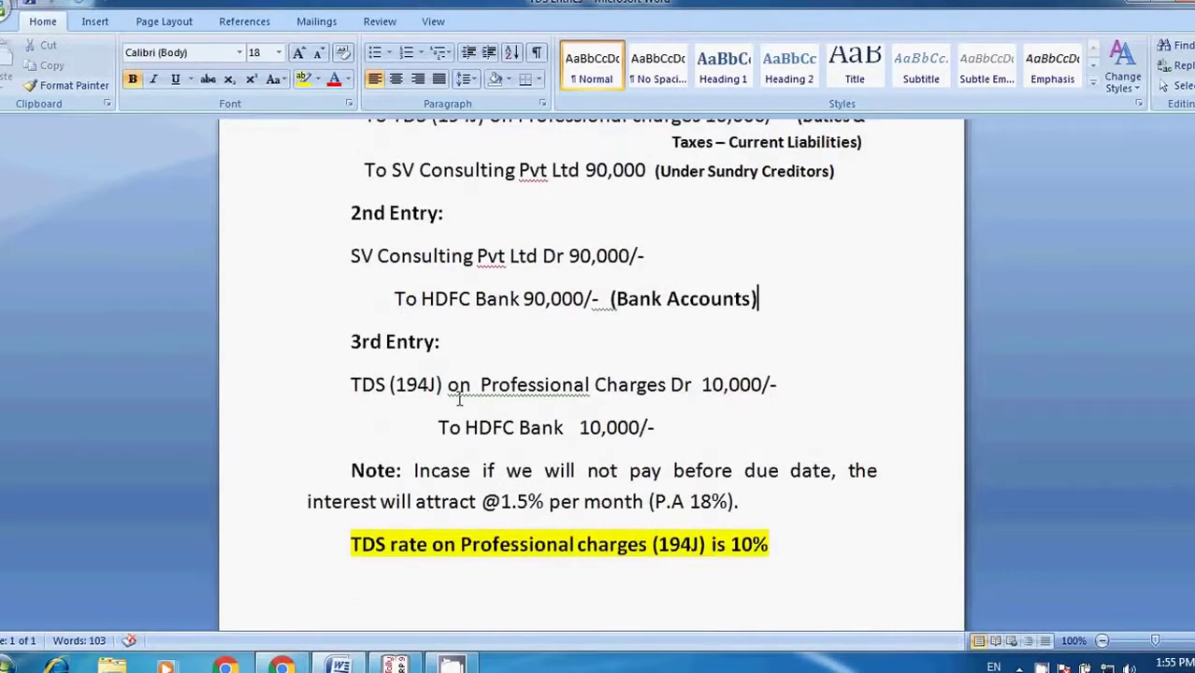
{"action": "scroll", "coordinate": [559, 378], "scroll_direction": "up", "scroll_amount": 3}
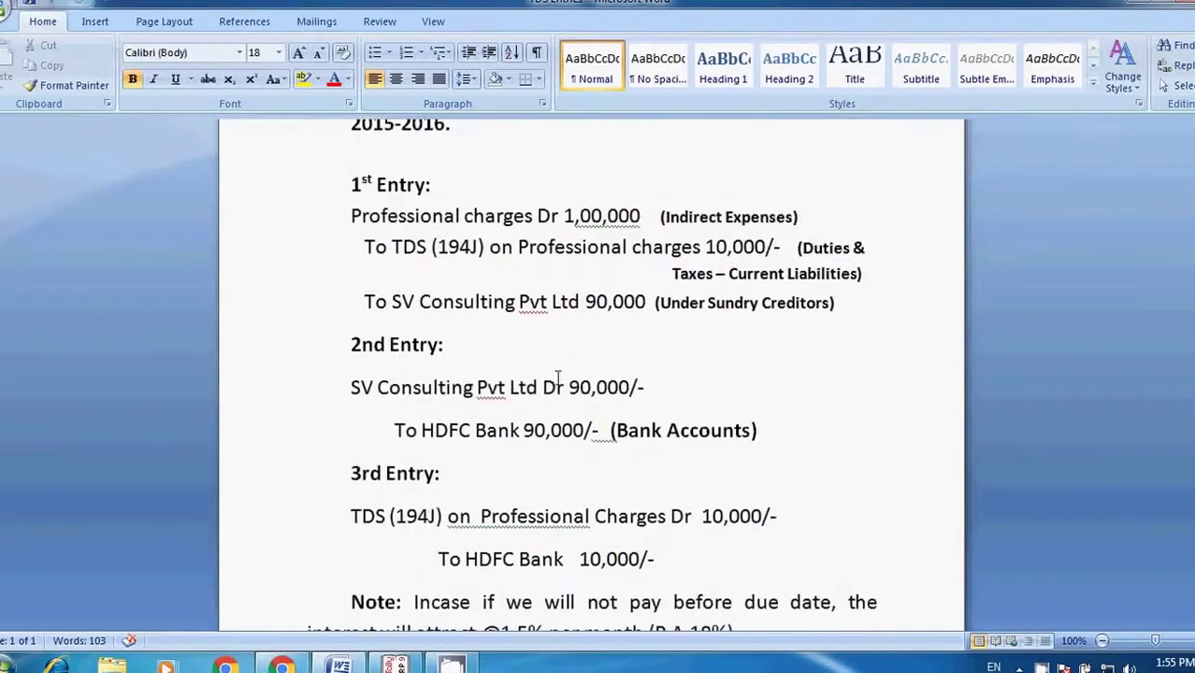
{"action": "left_click", "coordinate": [484, 248]}
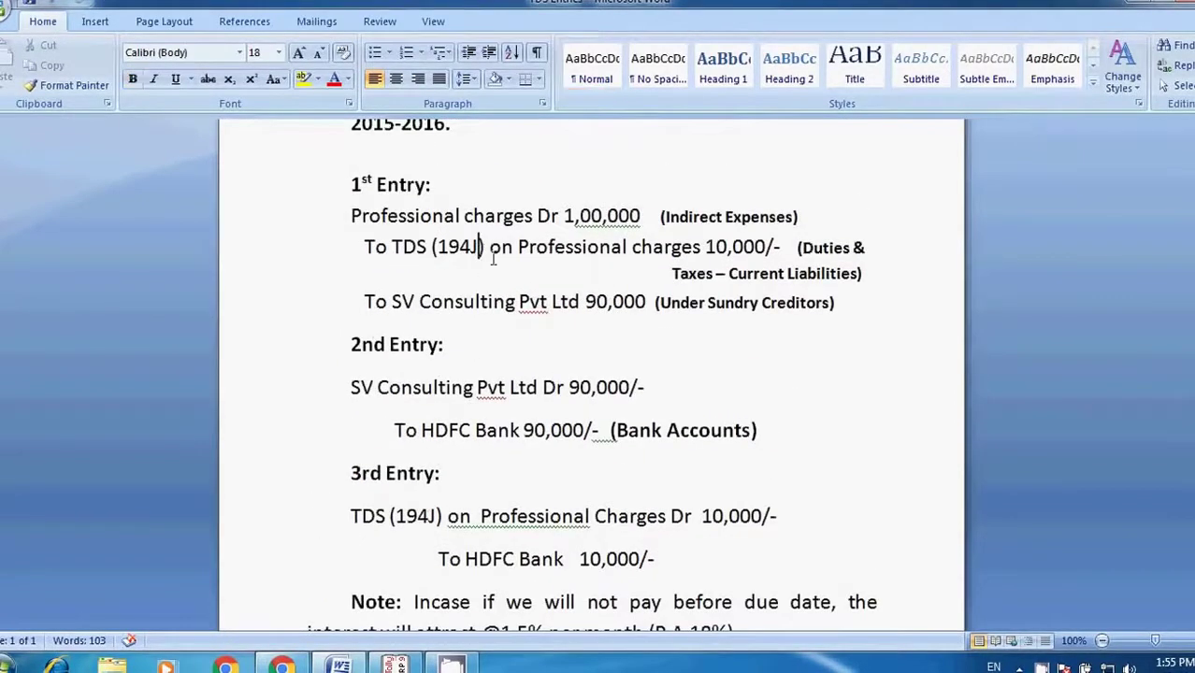
{"action": "left_click", "coordinate": [710, 248]}
{"action": "scroll", "coordinate": [711, 248], "scroll_direction": "down", "scroll_amount": 1}
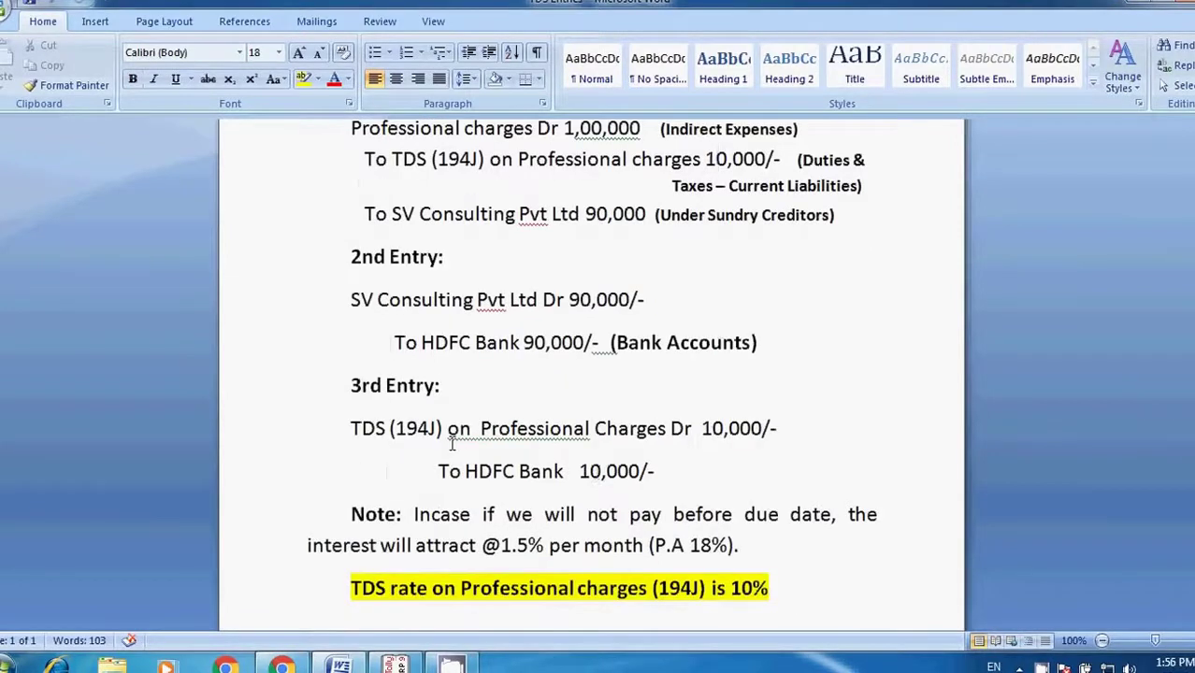
{"action": "left_click", "coordinate": [584, 161]}
{"action": "left_click", "coordinate": [494, 428]}
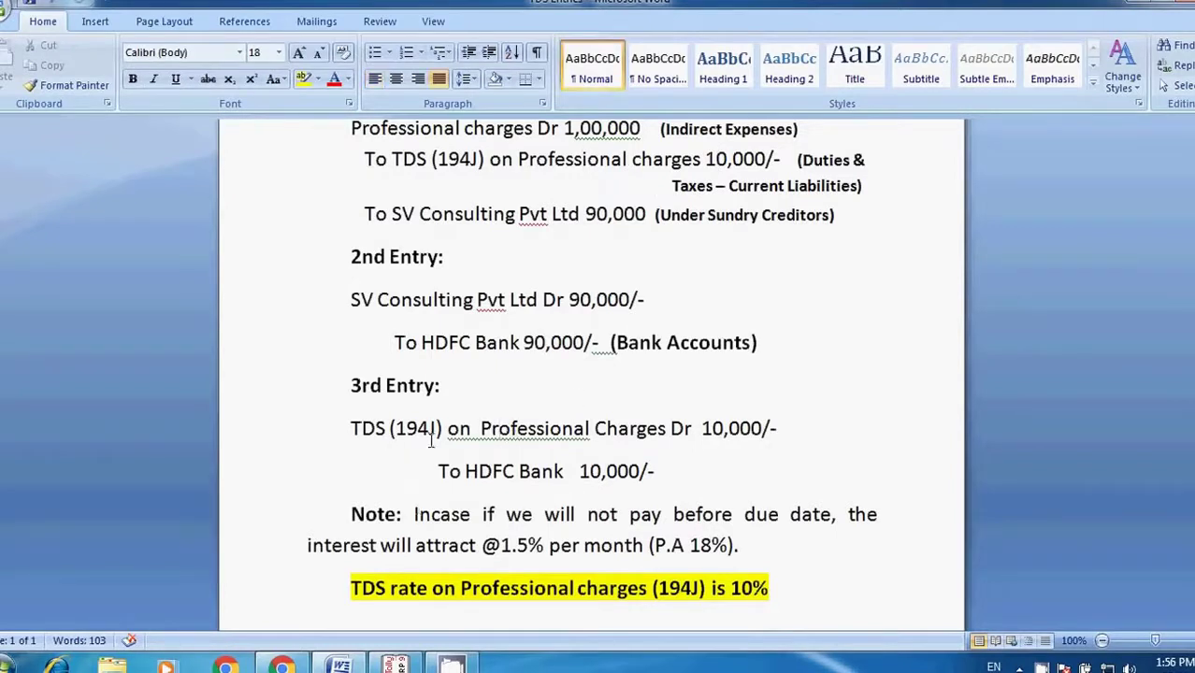
{"action": "left_click", "coordinate": [540, 473]}
{"action": "left_click", "coordinate": [655, 472]}
{"action": "scroll", "coordinate": [655, 472], "scroll_direction": "down", "scroll_amount": 1}
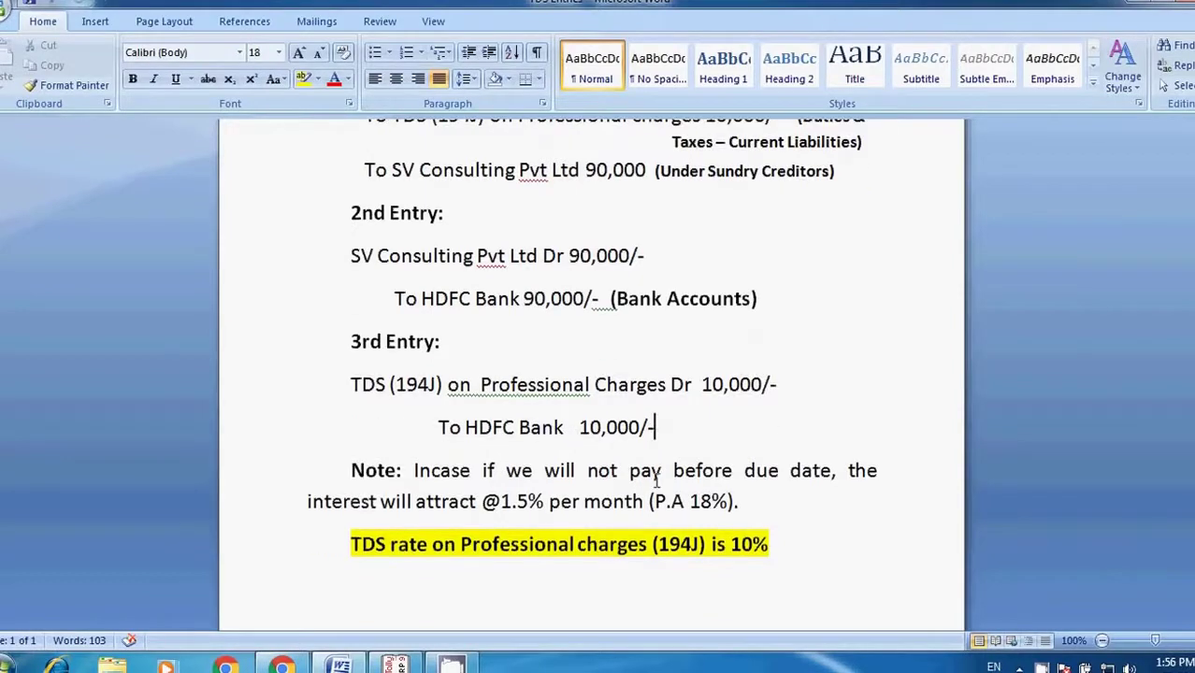
{"action": "scroll", "coordinate": [639, 404], "scroll_direction": "up", "scroll_amount": 3}
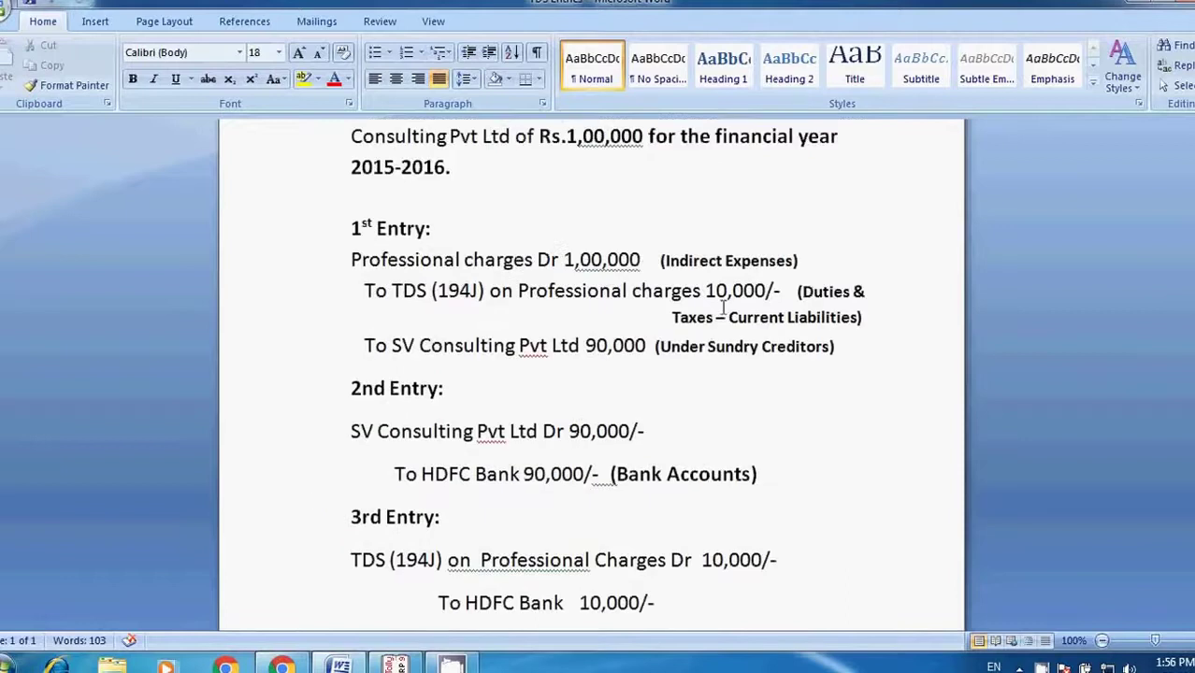
{"action": "scroll", "coordinate": [579, 420], "scroll_direction": "down", "scroll_amount": 2}
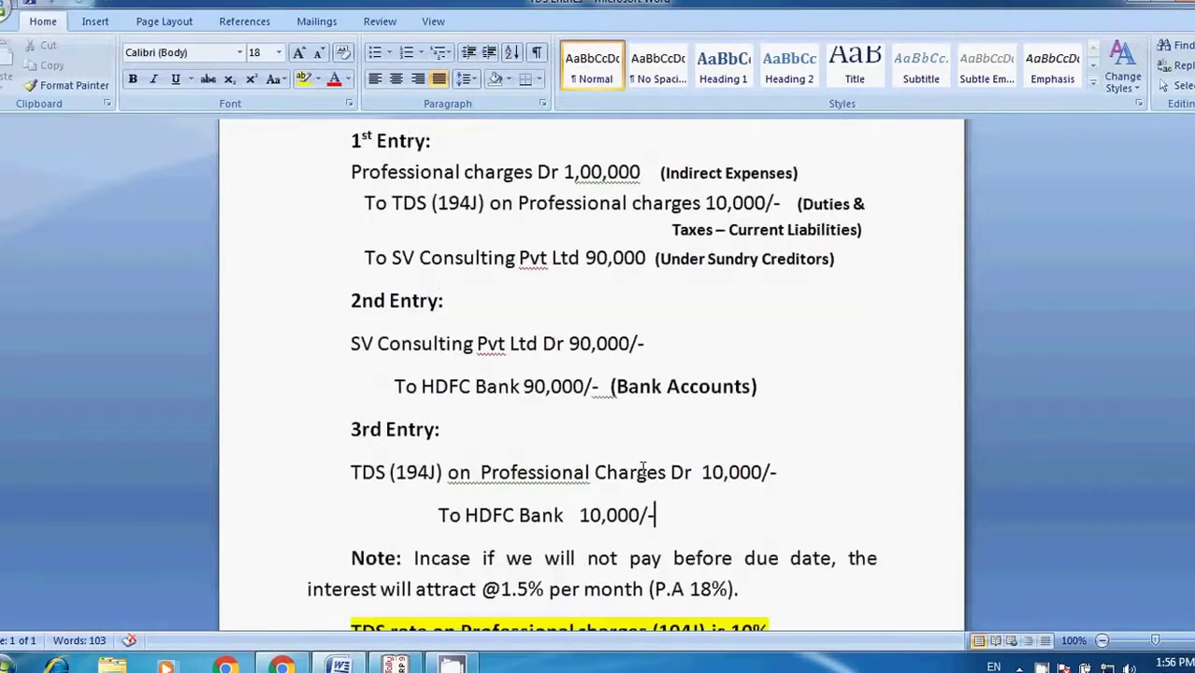
{"action": "scroll", "coordinate": [618, 348], "scroll_direction": "up", "scroll_amount": 2}
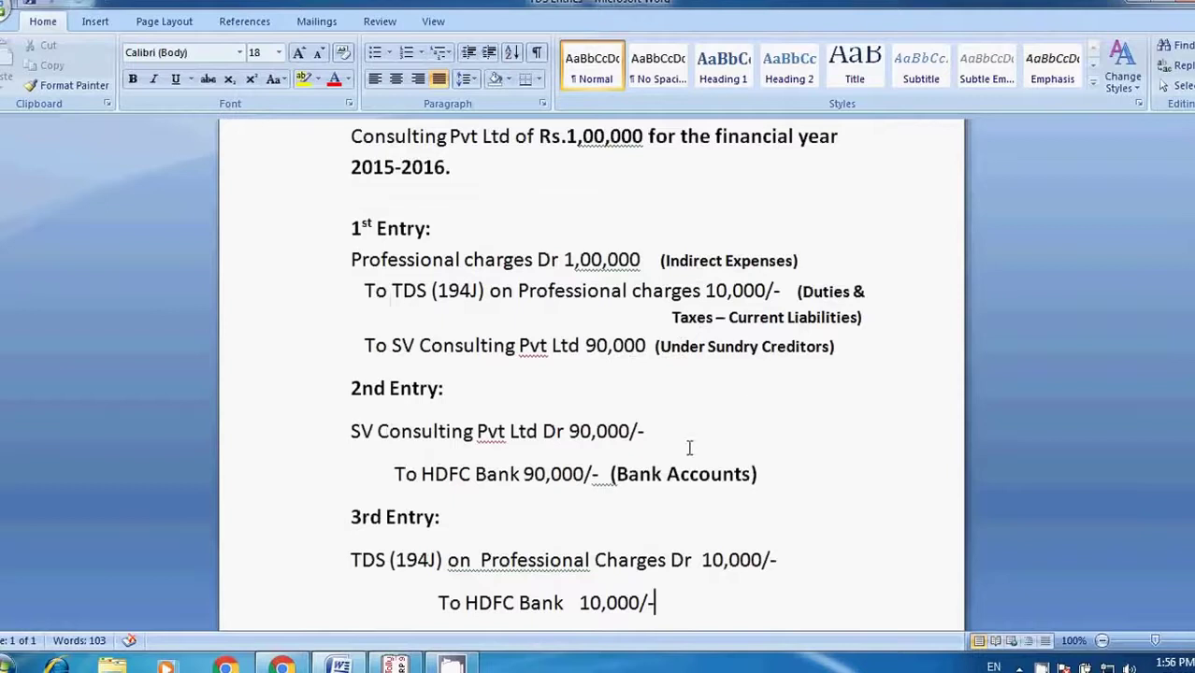
{"action": "scroll", "coordinate": [565, 455], "scroll_direction": "down", "scroll_amount": 2}
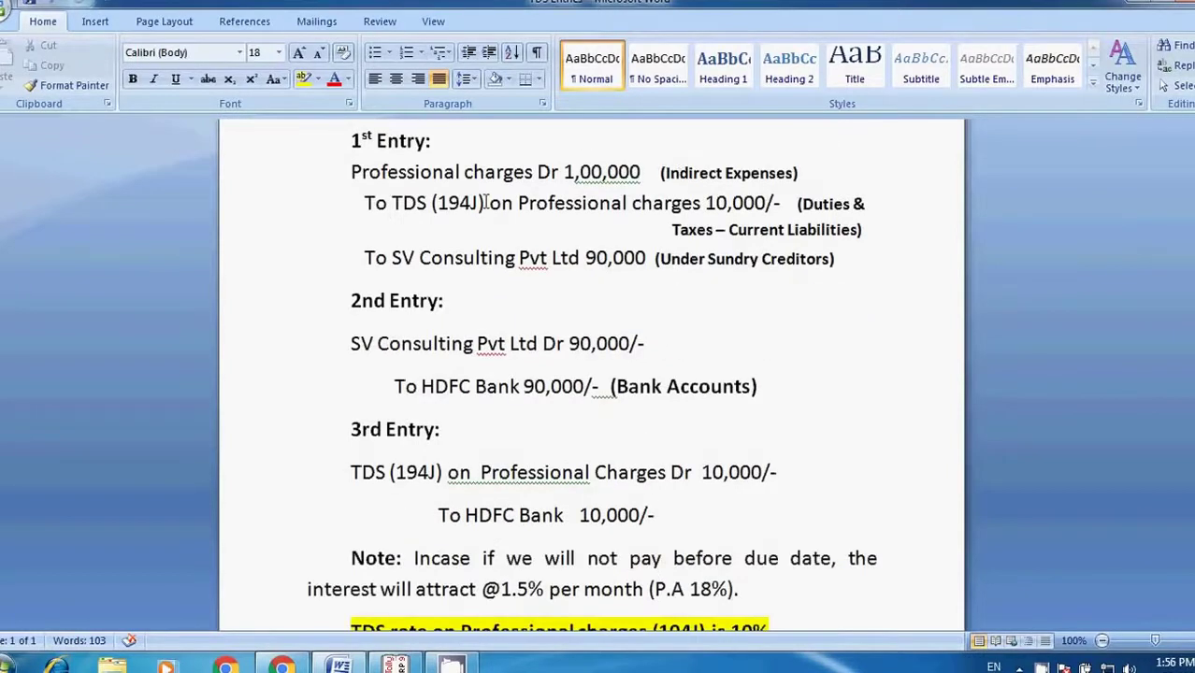
{"action": "scroll", "coordinate": [557, 463], "scroll_direction": "down", "scroll_amount": 2}
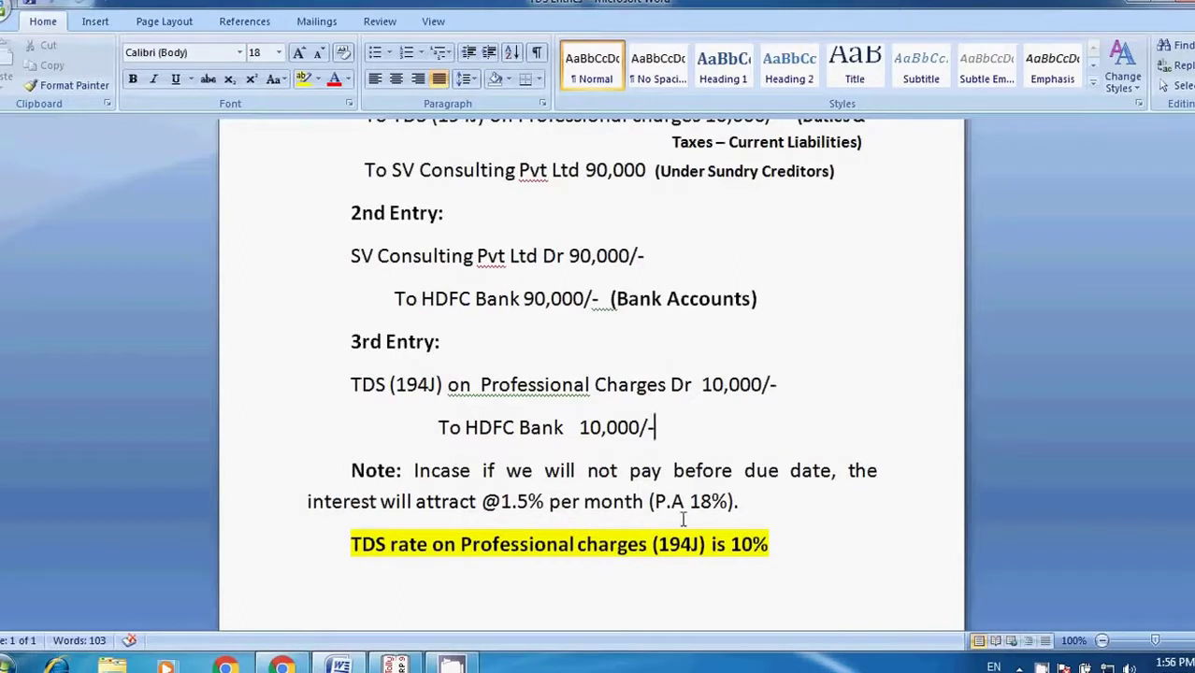
Step: Read the late-payment interest note under the 3rd entry and the highlighted TDS rate on professional charges (194J)
{"action": "left_click_drag", "start_coordinate": [739, 503], "coordinate": [667, 505]}
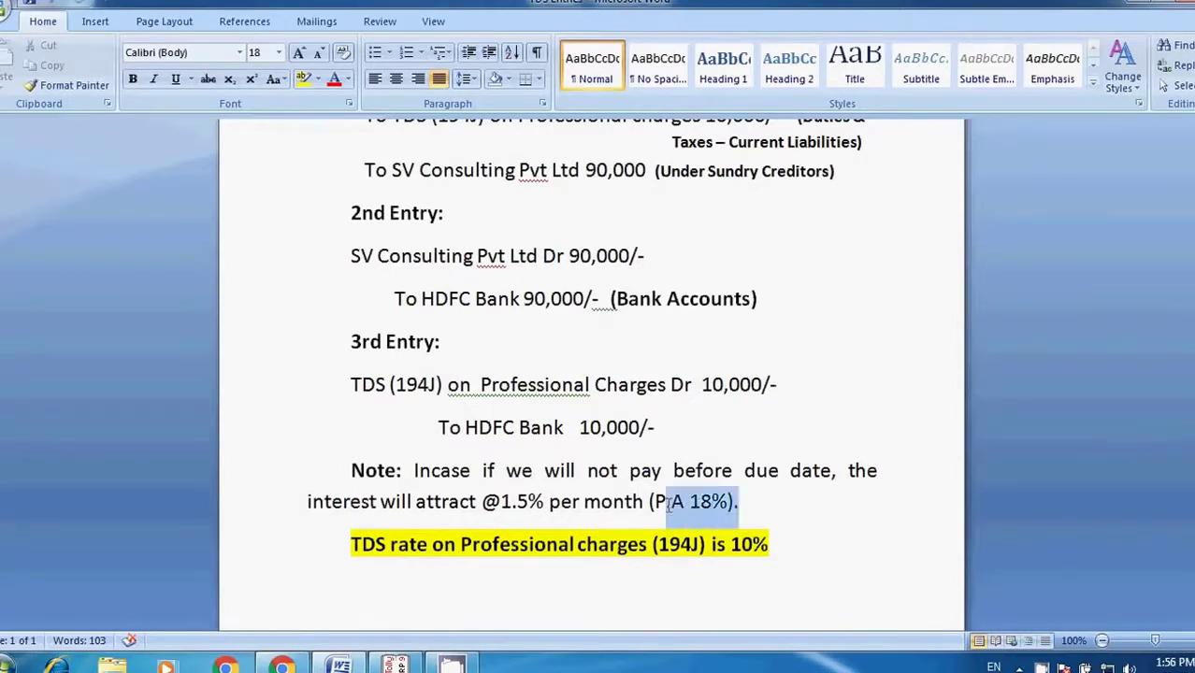
{"action": "left_click", "coordinate": [835, 393]}
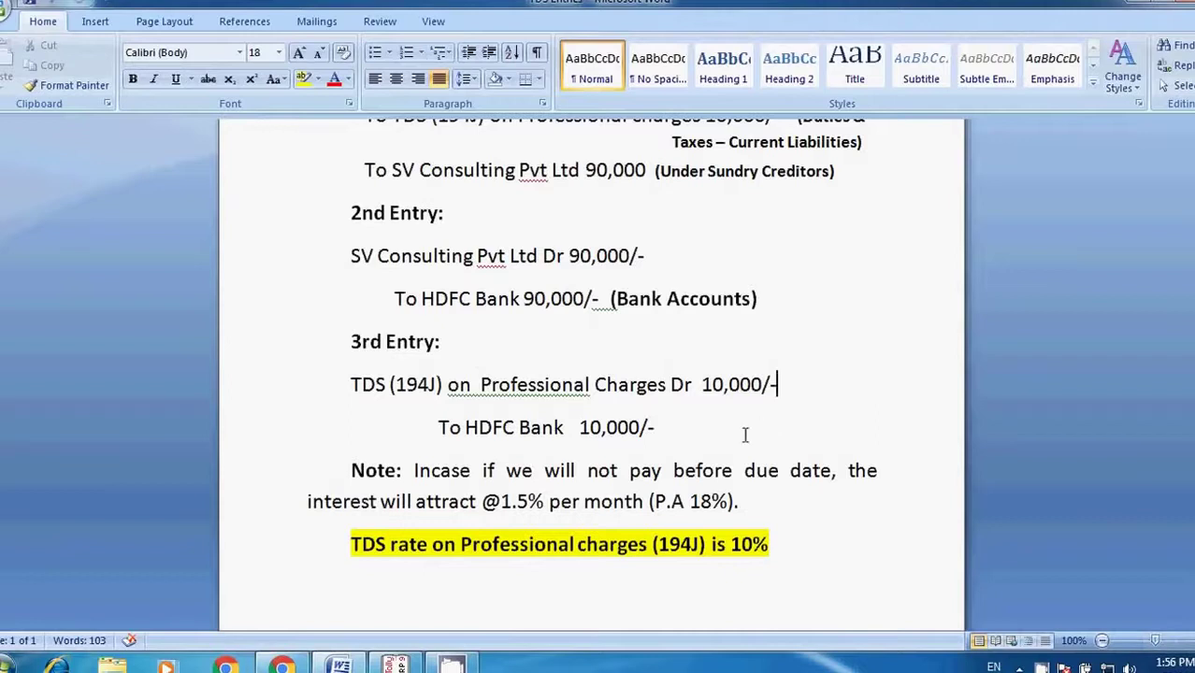
{"action": "scroll", "coordinate": [671, 488], "scroll_direction": "up", "scroll_amount": 2}
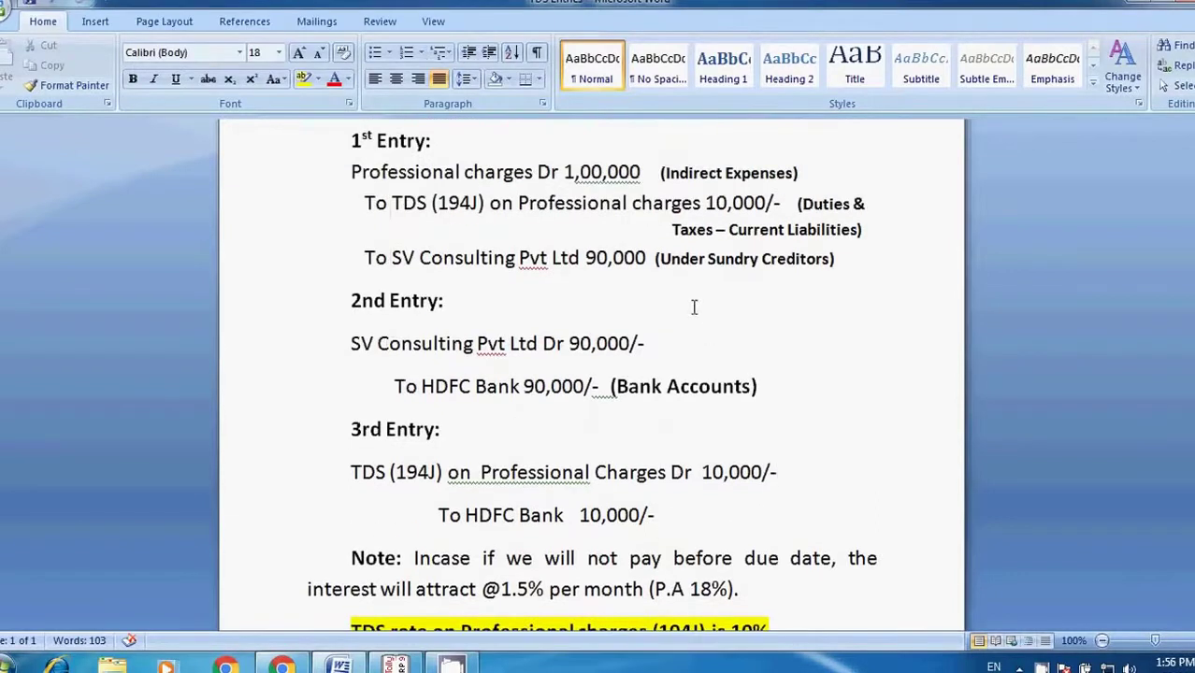
{"action": "left_click", "coordinate": [708, 220]}
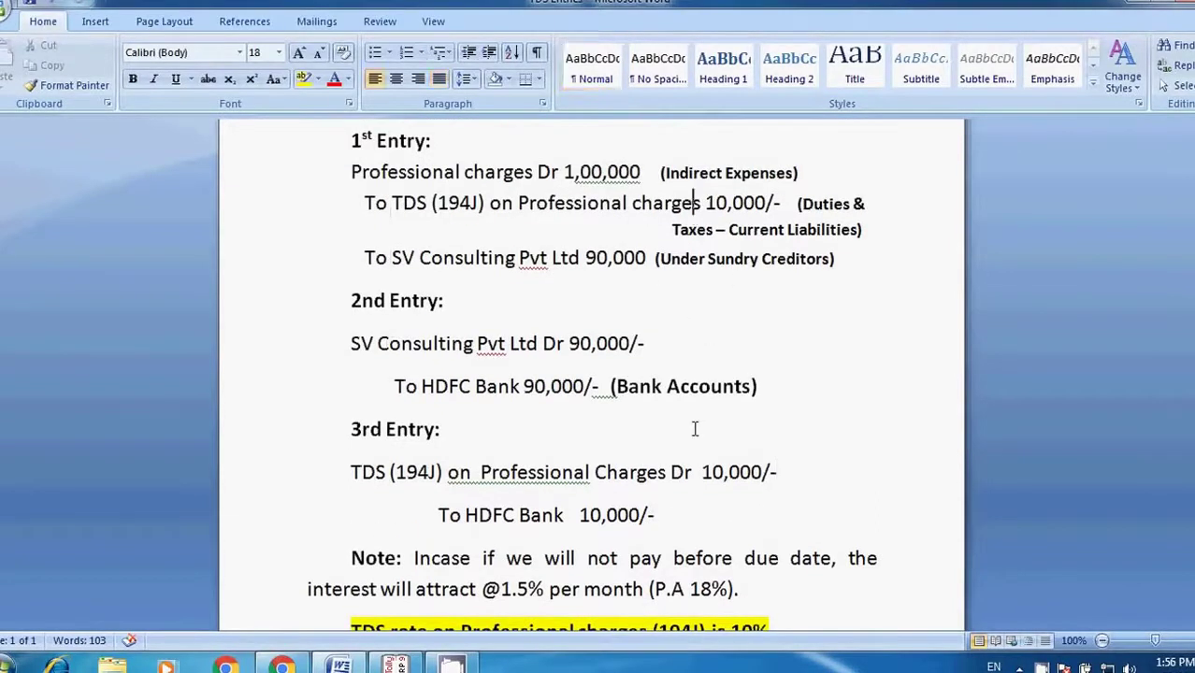
{"action": "scroll", "coordinate": [695, 428], "scroll_direction": "down", "scroll_amount": 1}
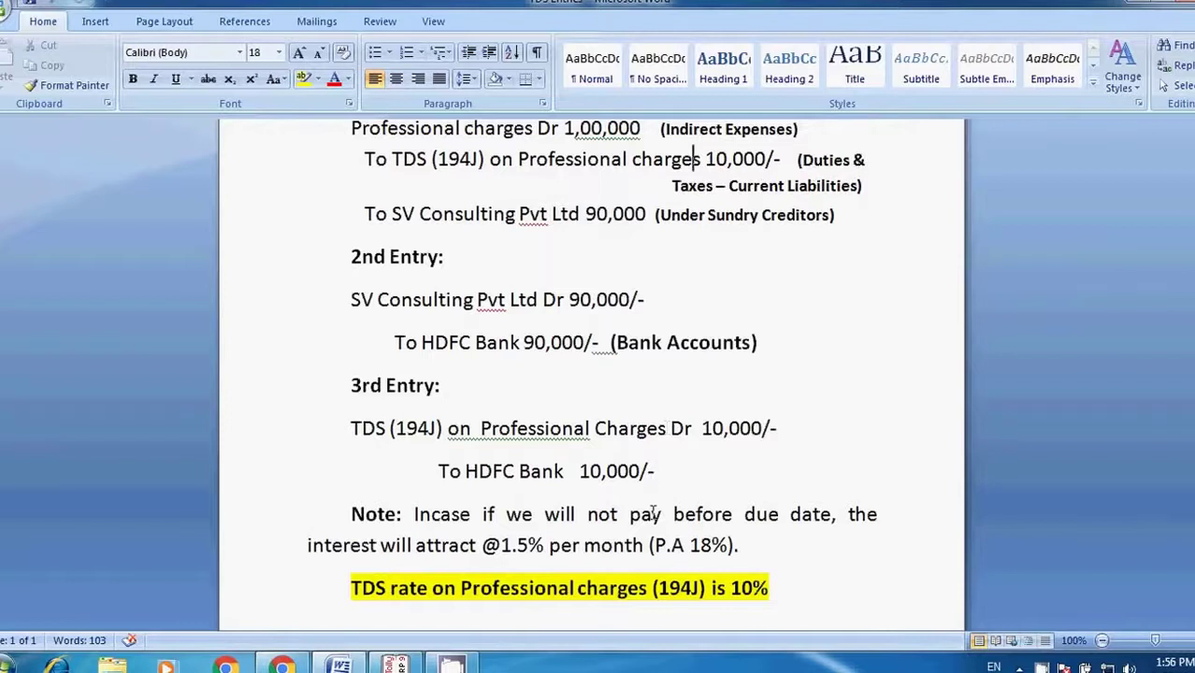
{"action": "scroll", "coordinate": [652, 513], "scroll_direction": "down", "scroll_amount": 2}
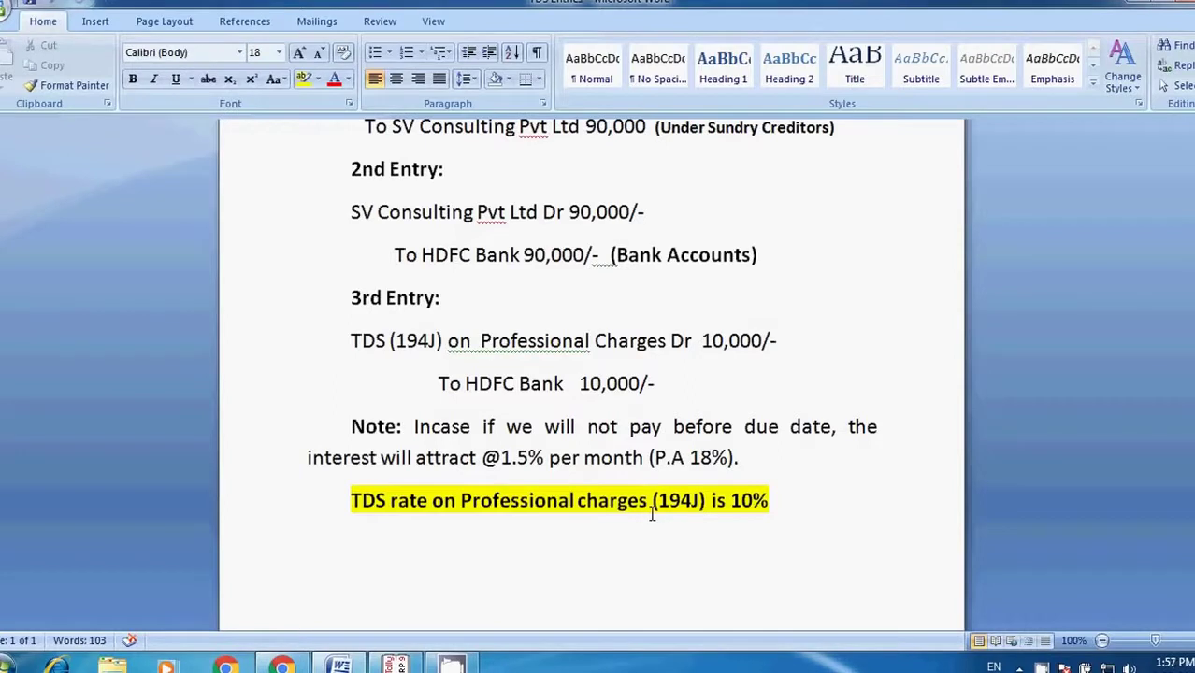
{"action": "left_click", "coordinate": [680, 391]}
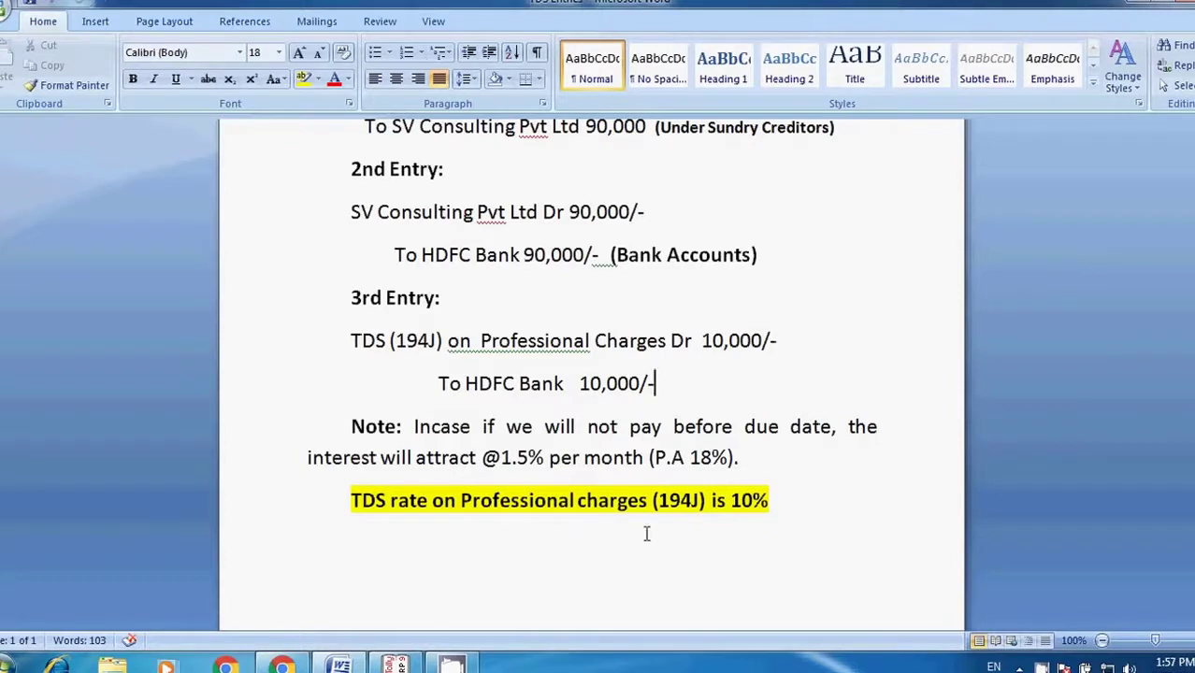
{"action": "left_click_drag", "start_coordinate": [769, 503], "coordinate": [735, 503]}
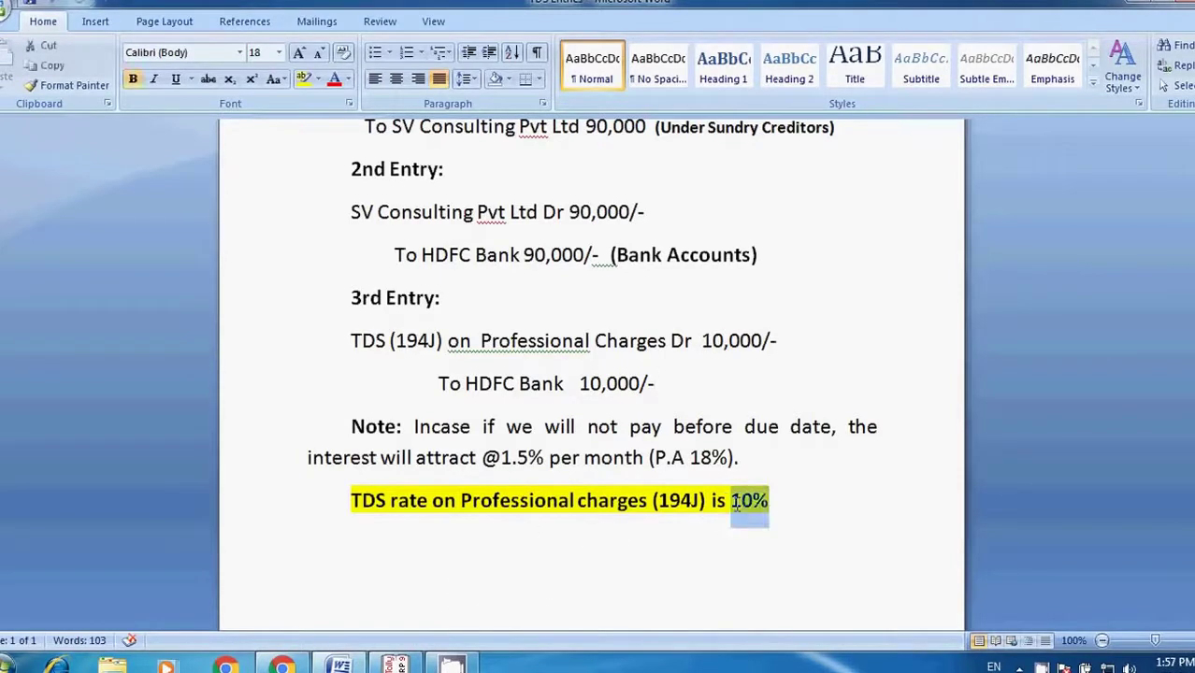
{"action": "left_click", "coordinate": [795, 496]}
Step: Review the three journal entries once more against the highlighted TDS rate and the Wisdom Media problem statement
{"action": "scroll", "coordinate": [781, 521], "scroll_direction": "up", "scroll_amount": 2}
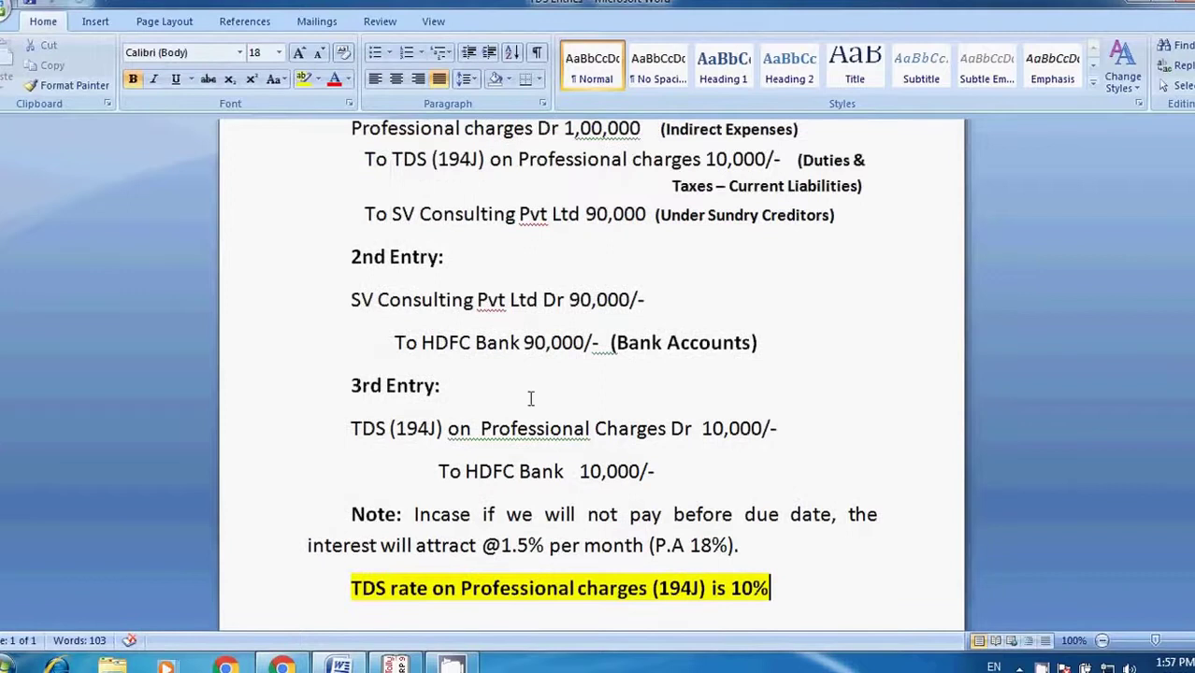
{"action": "scroll", "coordinate": [530, 399], "scroll_direction": "up", "scroll_amount": 2}
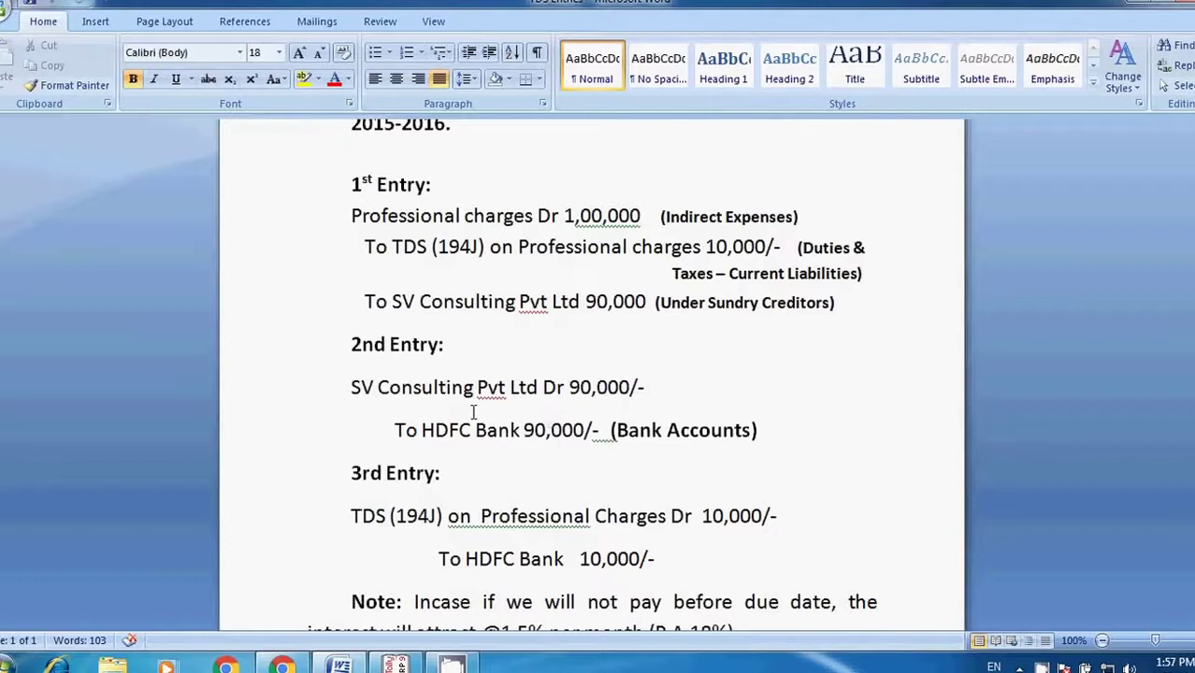
{"action": "scroll", "coordinate": [671, 339], "scroll_direction": "down", "scroll_amount": 3}
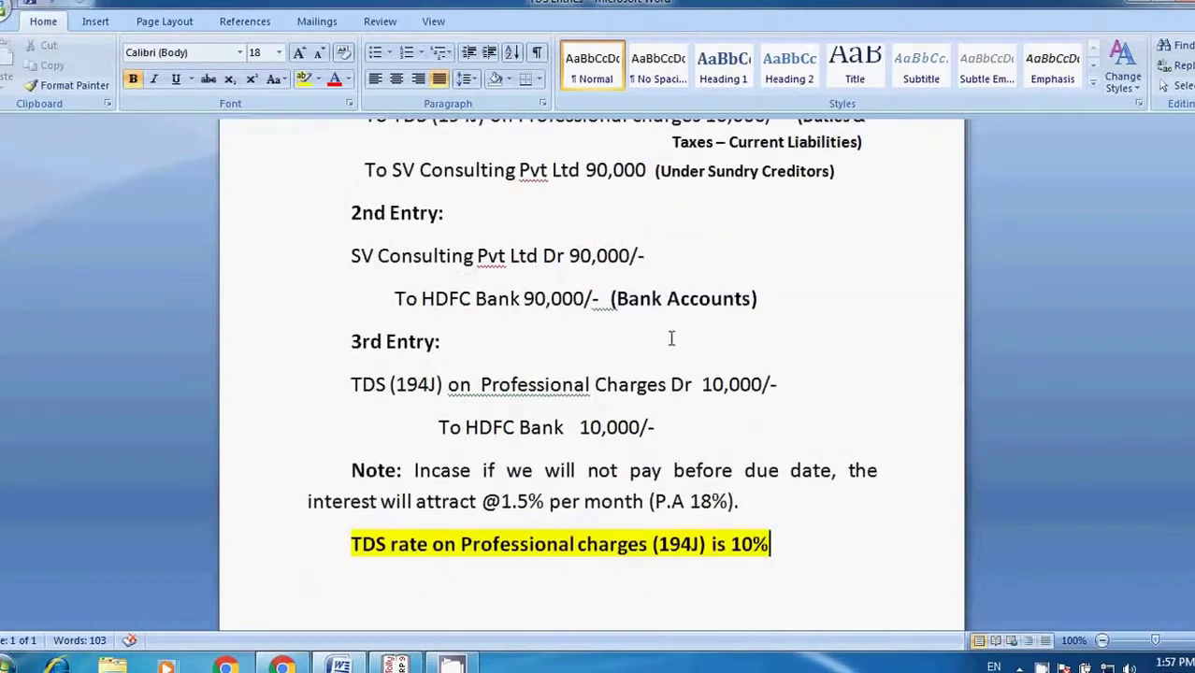
{"action": "scroll", "coordinate": [670, 339], "scroll_direction": "down", "scroll_amount": 2}
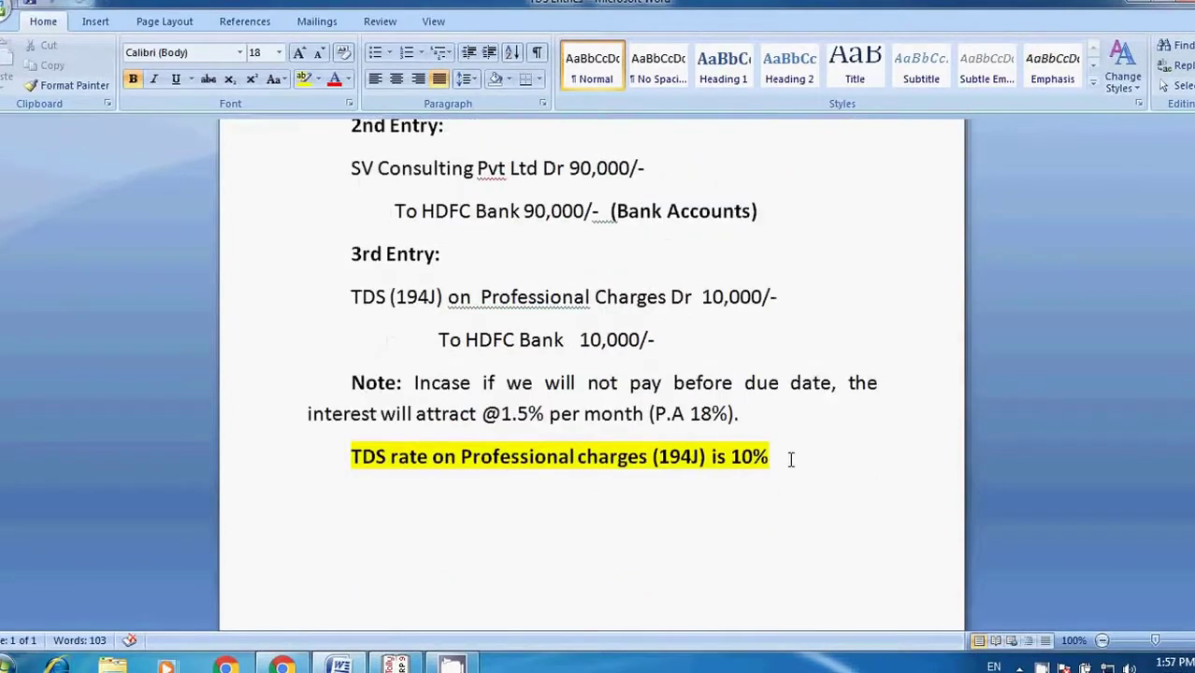
{"action": "left_click_drag", "start_coordinate": [790, 459], "coordinate": [733, 459]}
{"action": "left_click", "coordinate": [490, 550]}
{"action": "scroll", "coordinate": [475, 543], "scroll_direction": "up", "scroll_amount": 2}
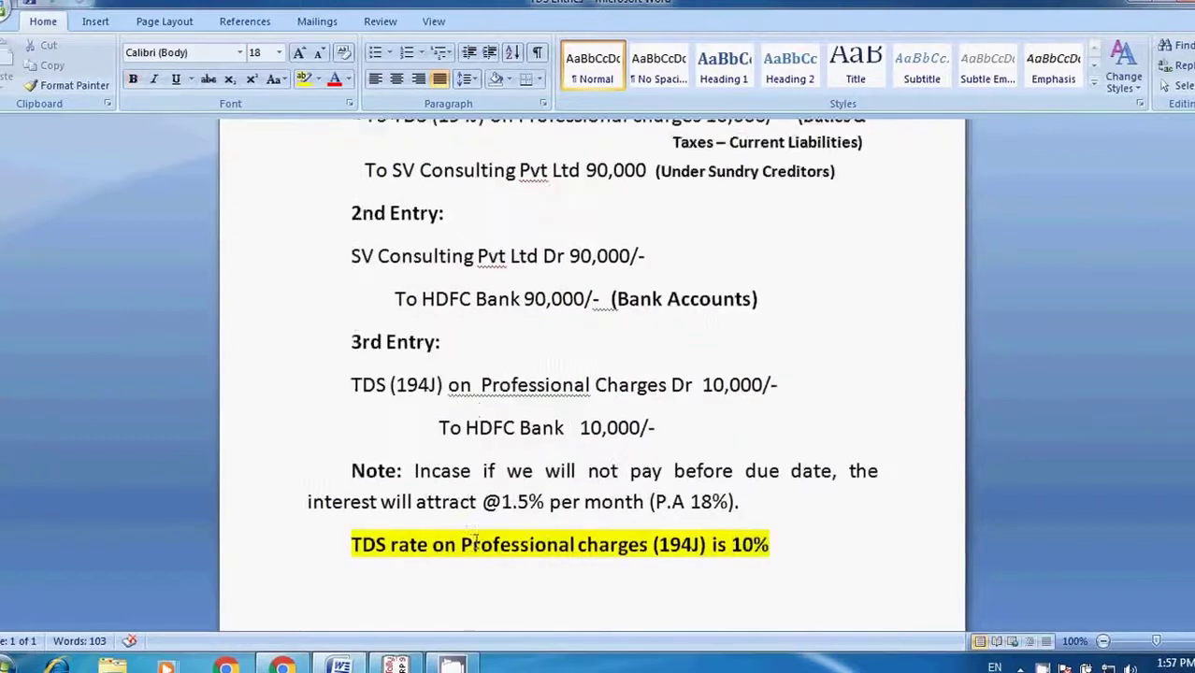
{"action": "scroll", "coordinate": [475, 542], "scroll_direction": "up", "scroll_amount": 6}
{"action": "scroll", "coordinate": [664, 430], "scroll_direction": "down", "scroll_amount": 3}
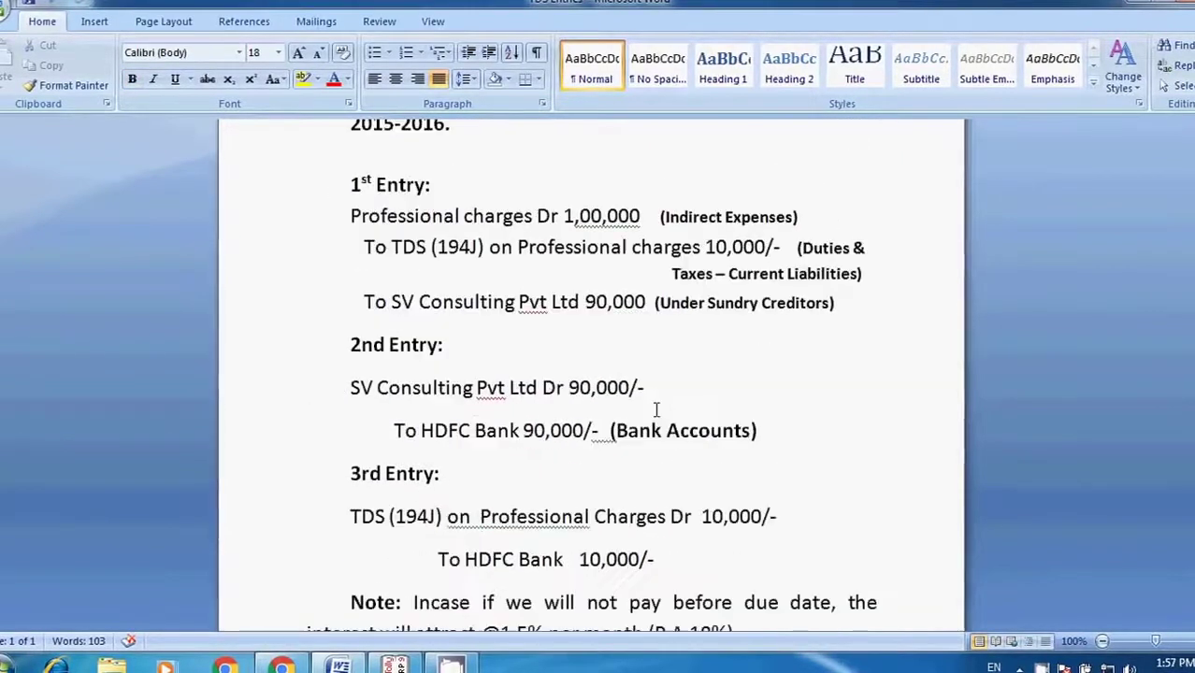
{"action": "scroll", "coordinate": [654, 458], "scroll_direction": "down", "scroll_amount": 2}
{"action": "scroll", "coordinate": [318, 468], "scroll_direction": "up", "scroll_amount": 5}
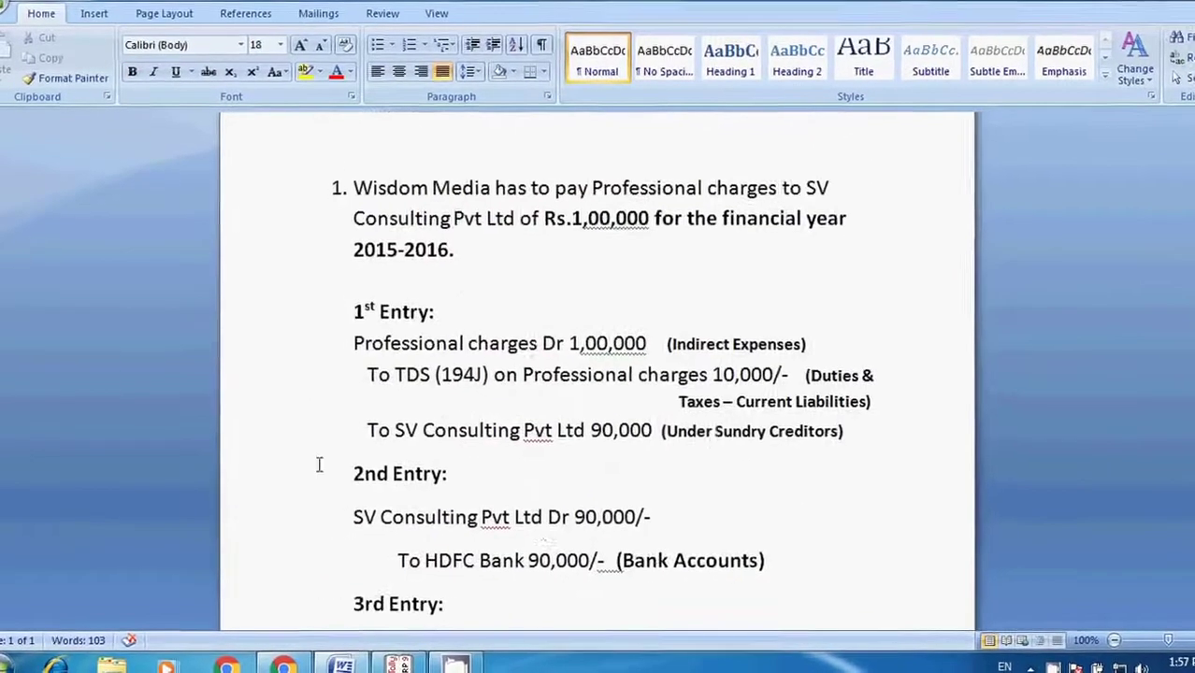
Step: Switch to Tally.ERP 9, dismiss the quit prompt, and open the S V Consulting Pvt Ltd ledger for alteration
{"action": "left_click", "coordinate": [399, 664]}
{"action": "key", "text": "Escape"}
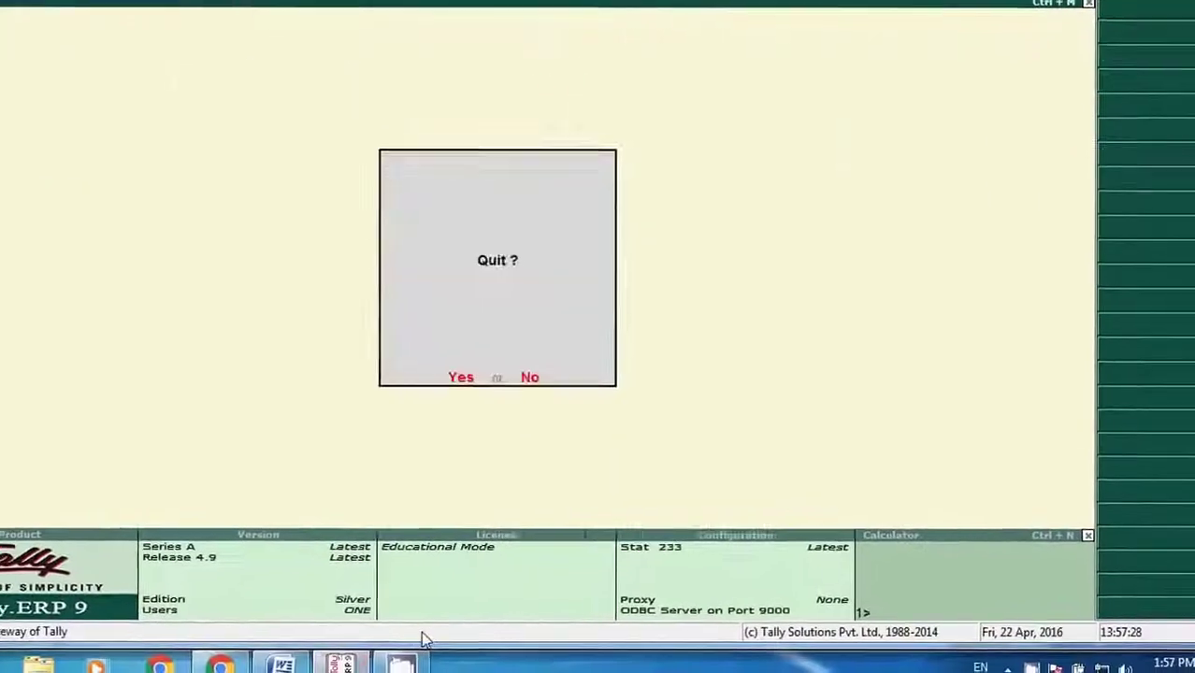
{"action": "key", "text": "n"}
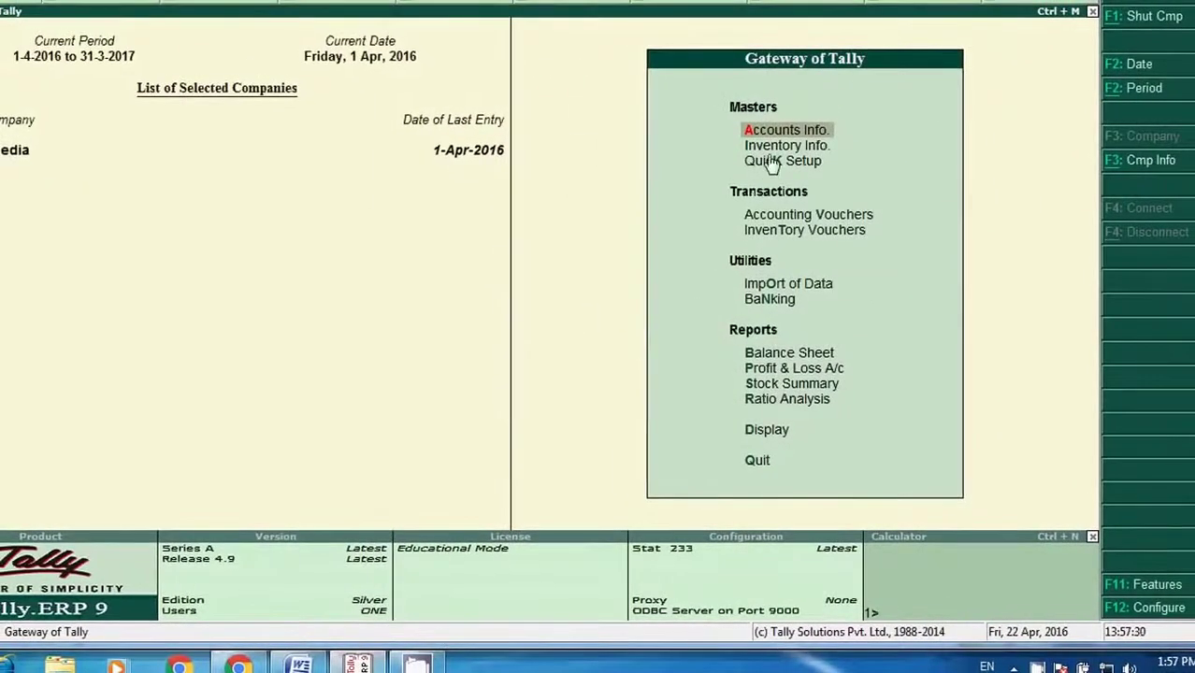
{"action": "left_click", "coordinate": [782, 132]}
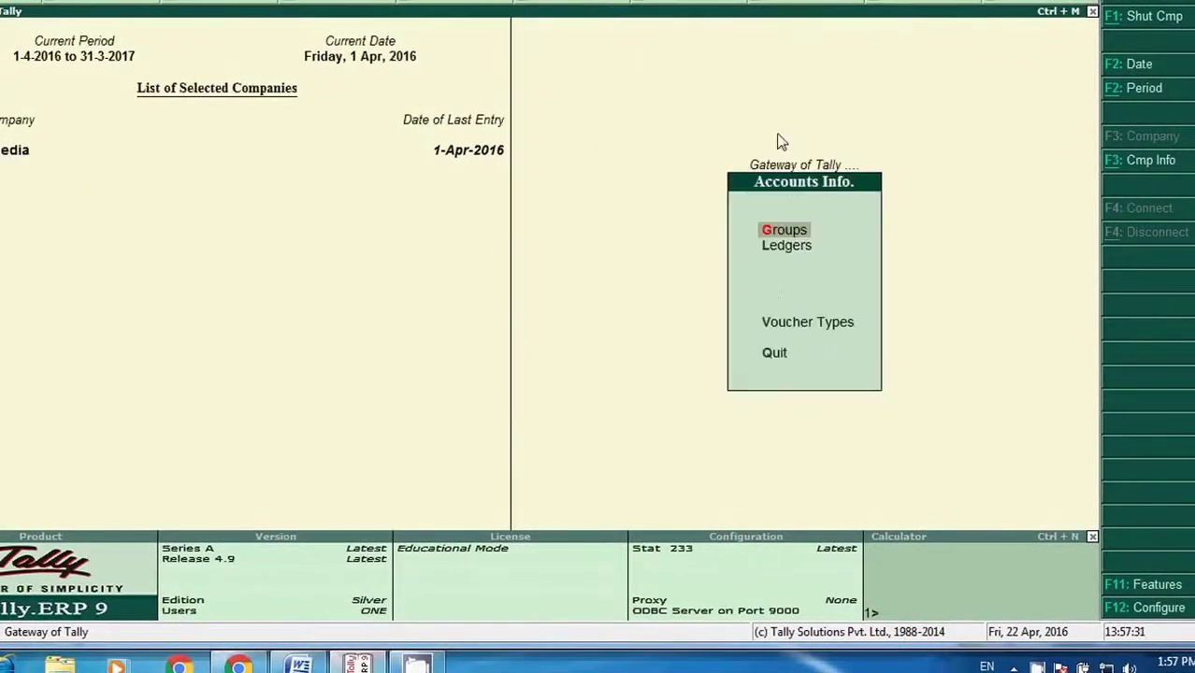
{"action": "left_click", "coordinate": [788, 247]}
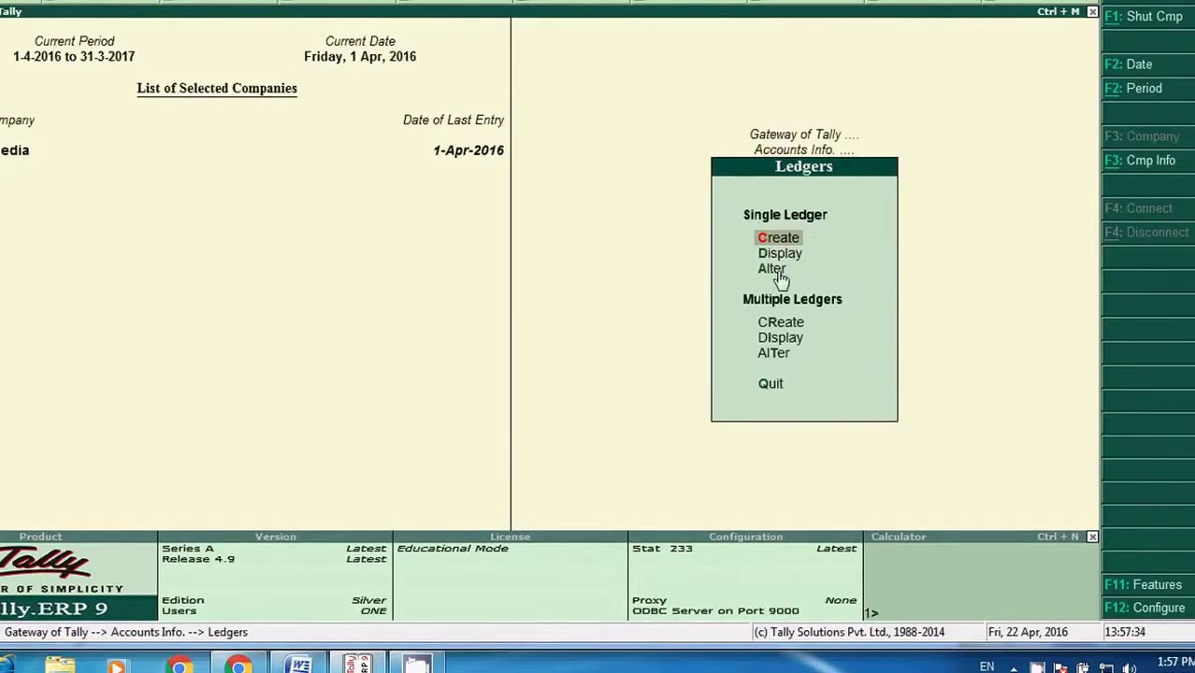
{"action": "left_click", "coordinate": [776, 271]}
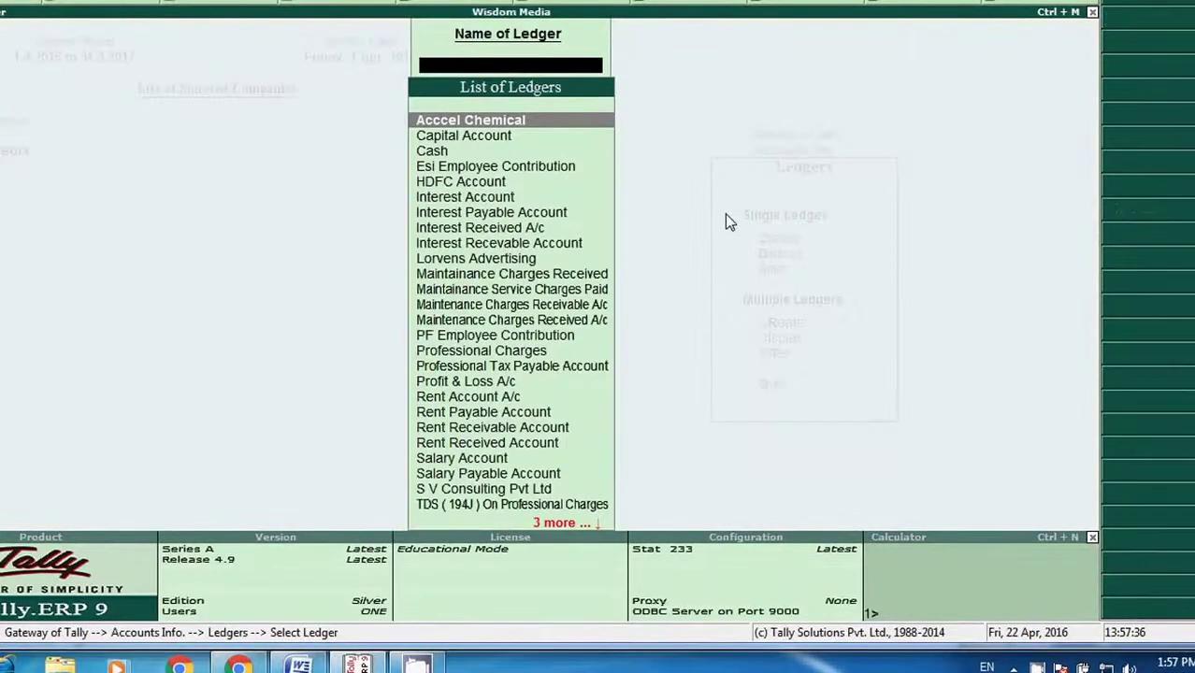
{"action": "type", "text": "SV"}
{"action": "key", "text": "Return"}
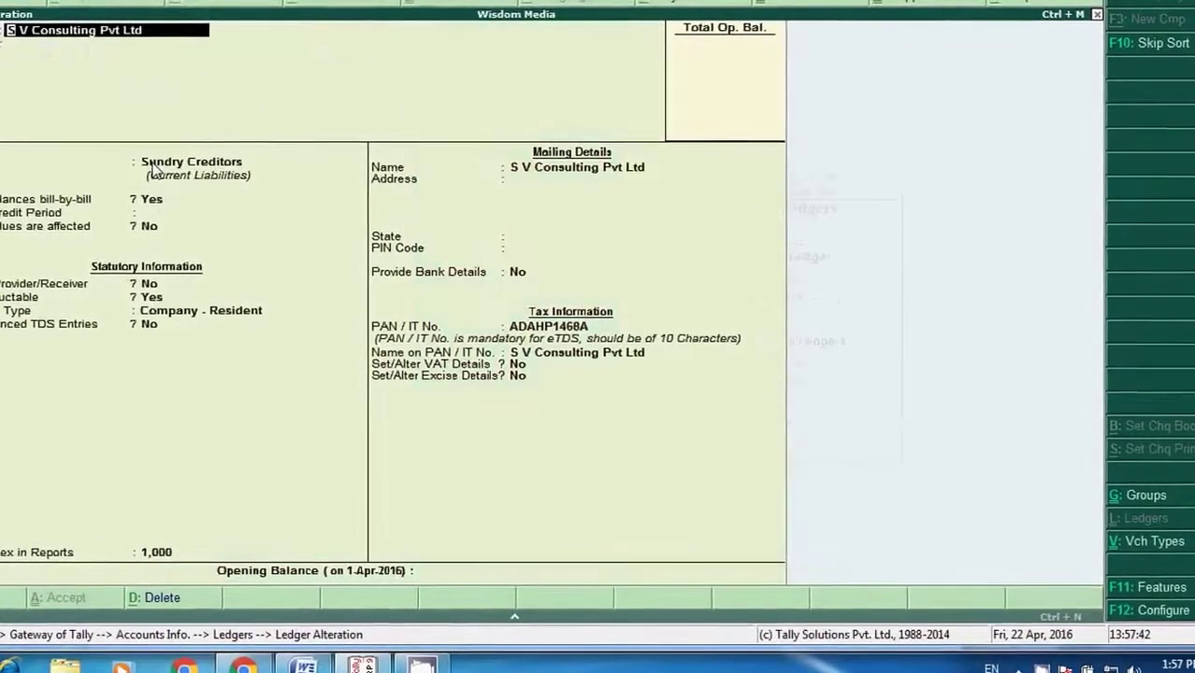
Step: Compare the ledger's group with the creditor line in the Word document, and confirm Company - Resident as its deductee type in Tally.ERP 9
{"action": "key", "text": "alt+Tab"}
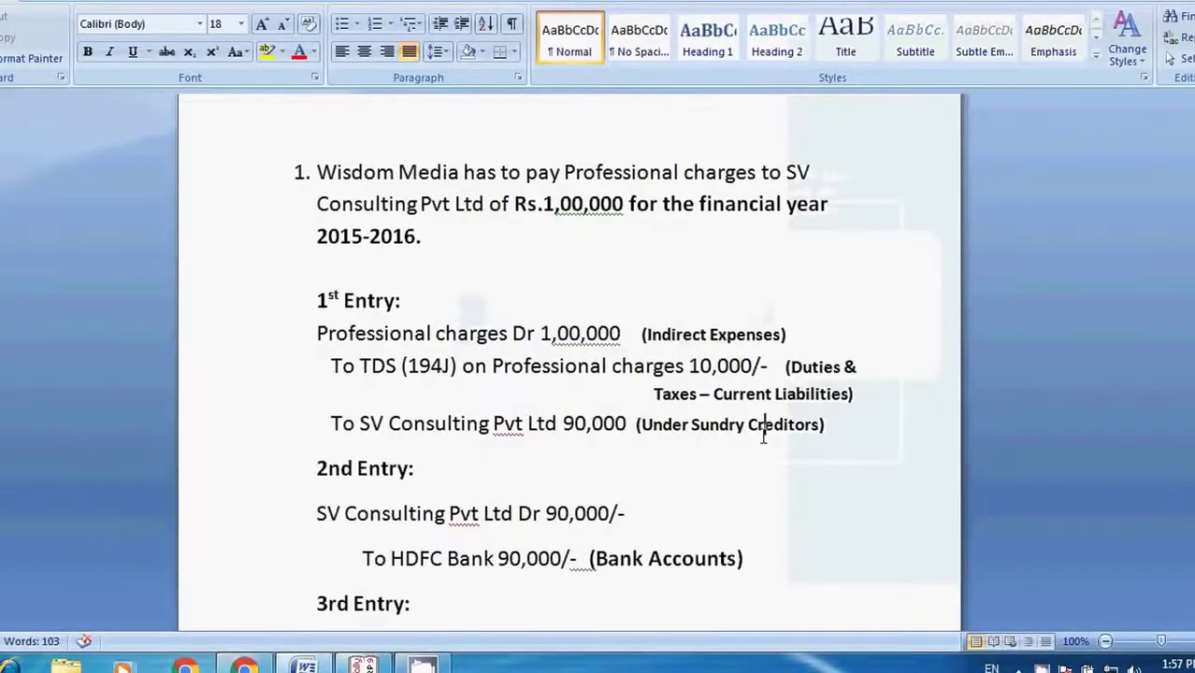
{"action": "key", "text": "alt+Tab"}
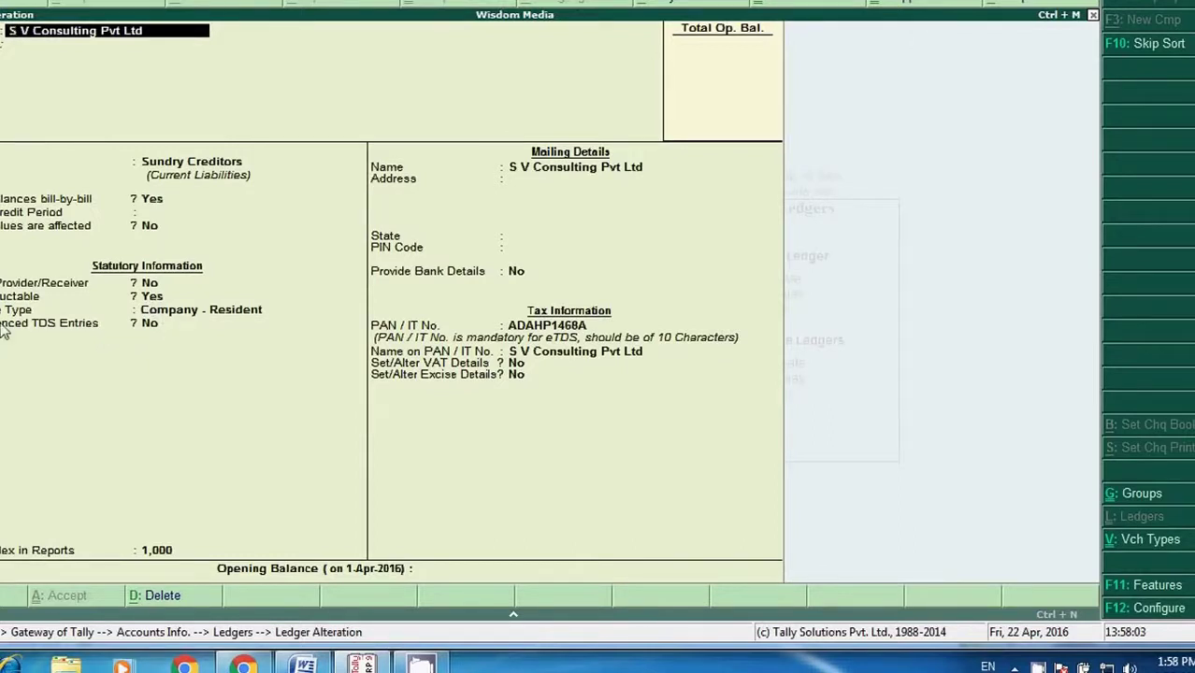
{"action": "left_click", "coordinate": [159, 311]}
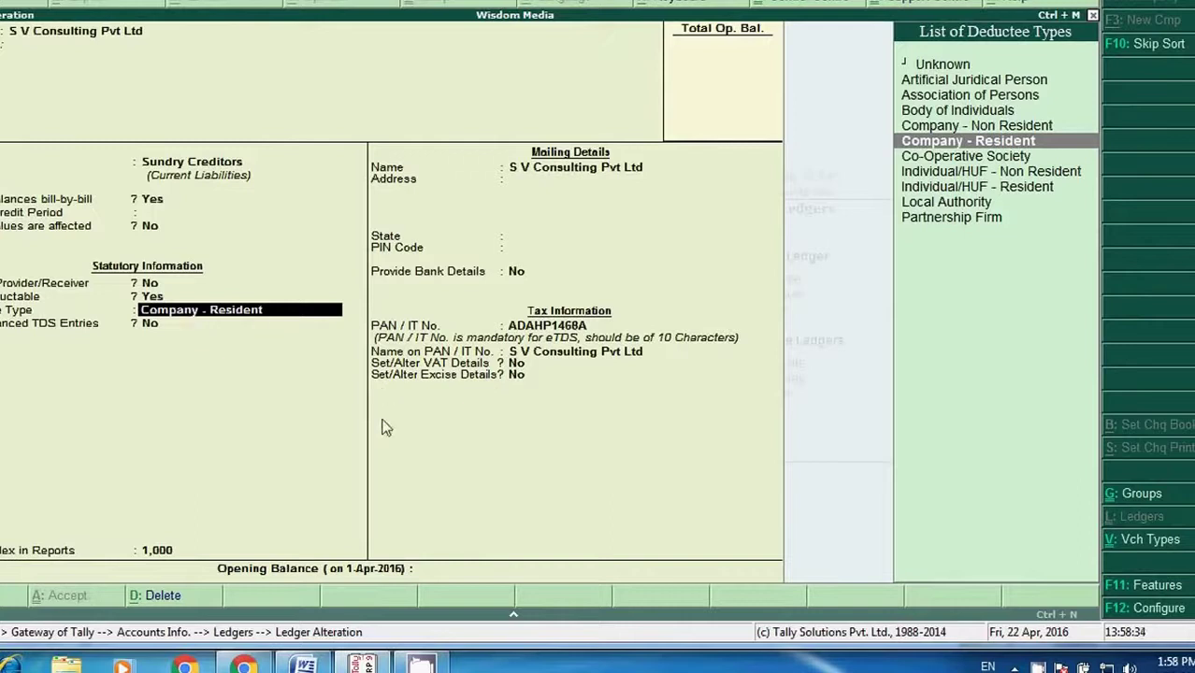
{"action": "key", "text": "Return"}
{"action": "key", "text": "Return"}
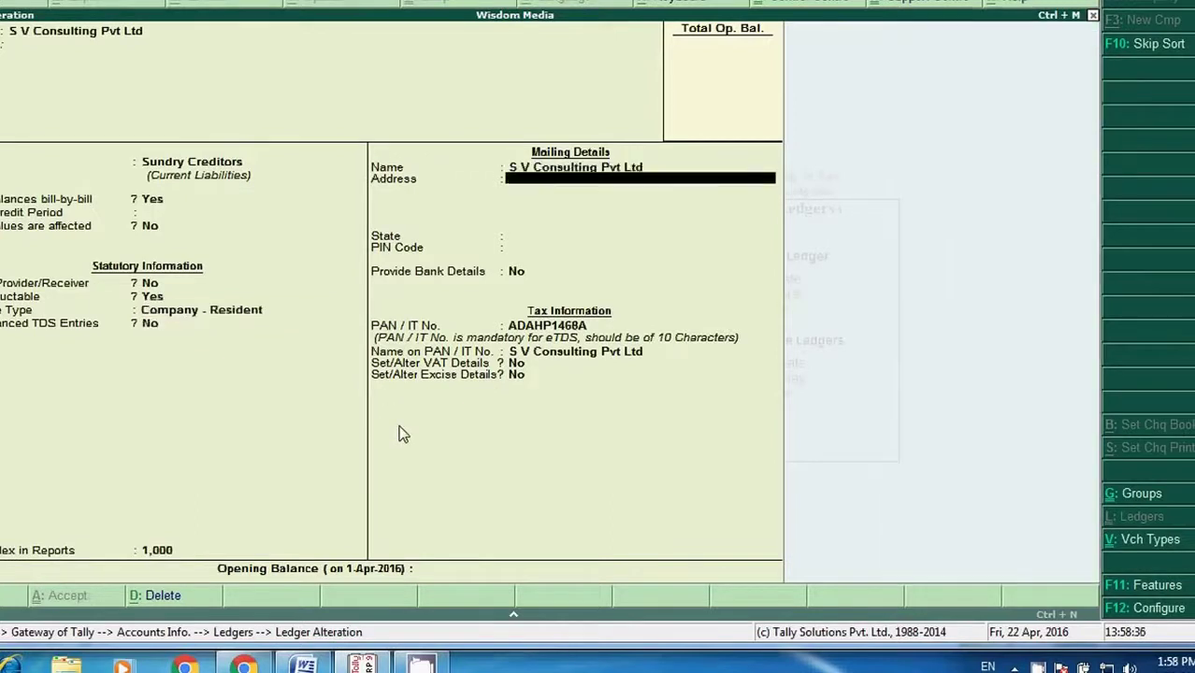
Step: Set the S V Consulting Pvt Ltd ledger's state to Not Applicable, review its PAN details, and accept the ledger
{"action": "key", "text": "Return"}
{"action": "key", "text": "Return"}
{"action": "key", "text": "Return"}
{"action": "key", "text": "Return"}
{"action": "key", "text": "Return"}
{"action": "key", "text": "Return"}
{"action": "key", "text": "Up"}
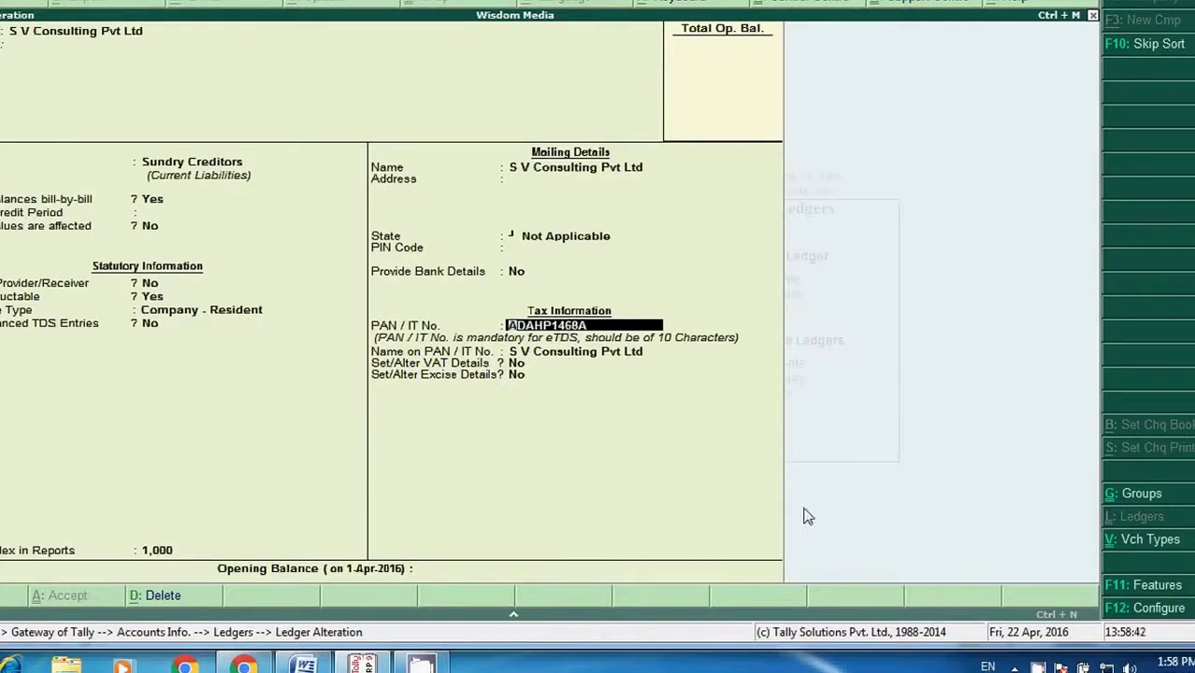
{"action": "key", "text": "Return"}
{"action": "key", "text": "Return"}
{"action": "key", "text": "Return"}
{"action": "key", "text": "Return"}
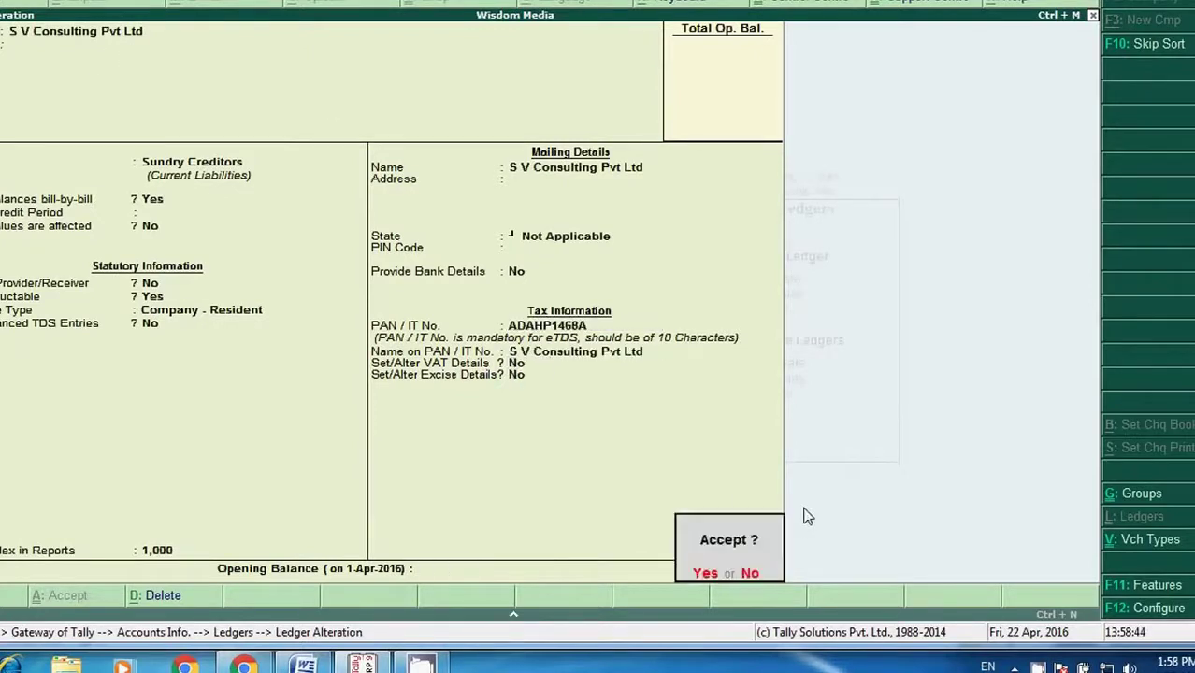
{"action": "key", "text": "Return"}
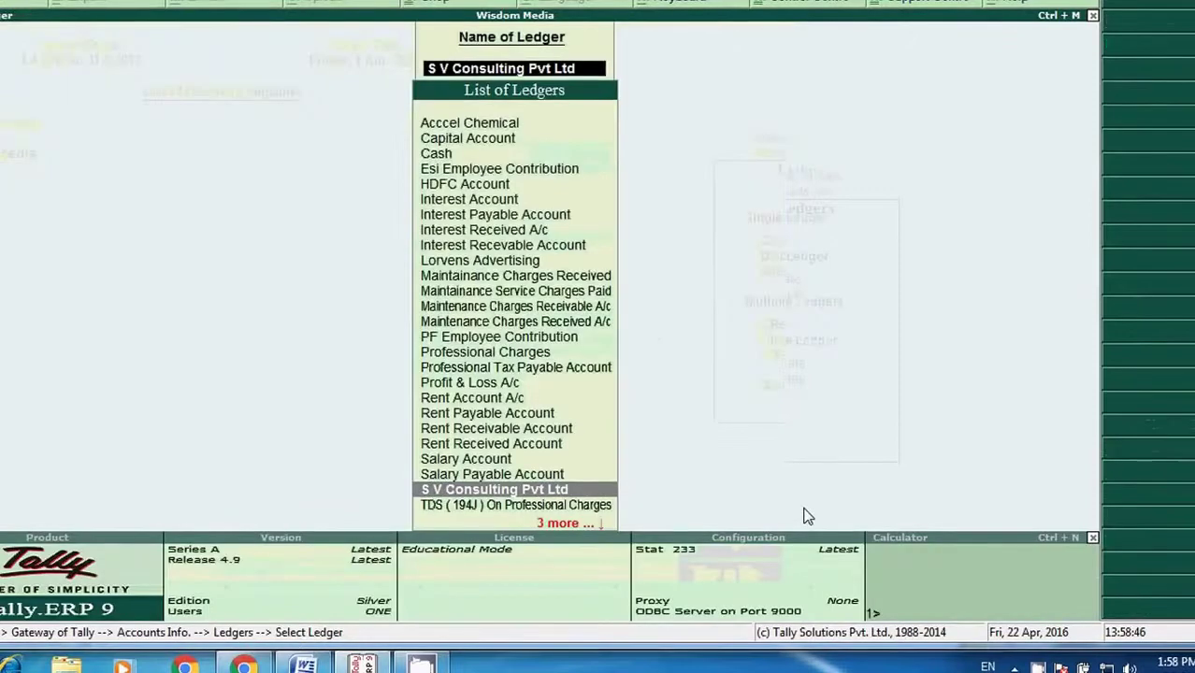
Step: Open the Professional Charges ledger for alteration, confirm Fees for Professional Or Technical Services as its nature of payment, and accept it
{"action": "type", "text": "PRO"}
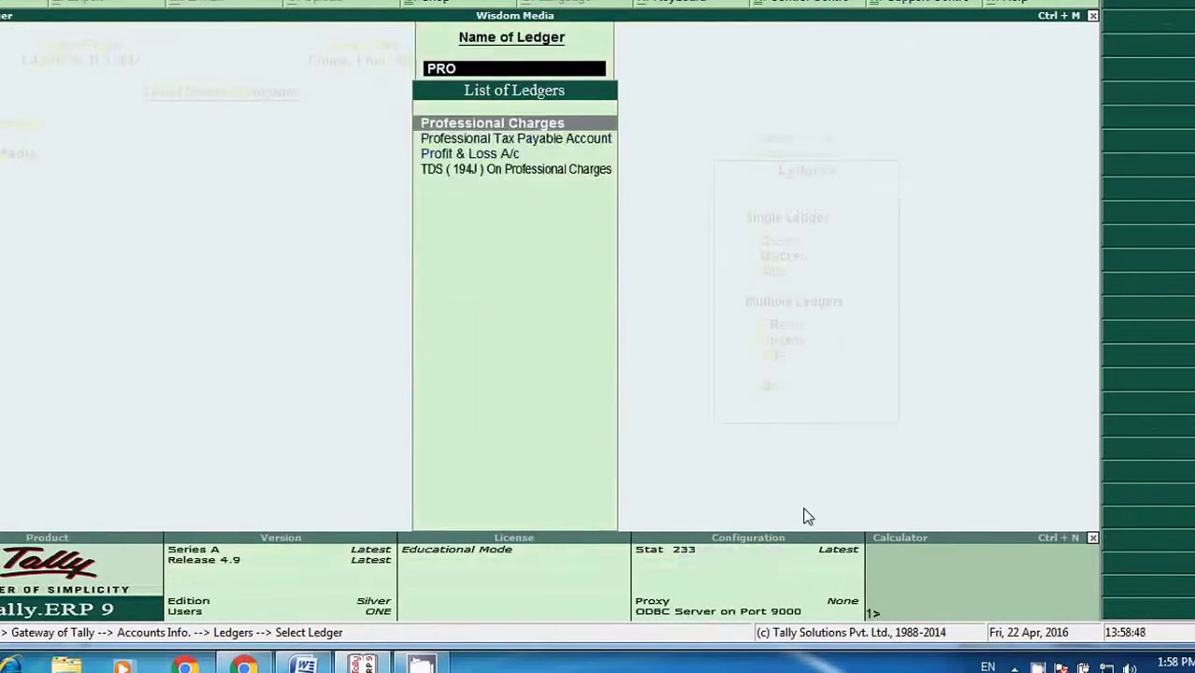
{"action": "key", "text": "Return"}
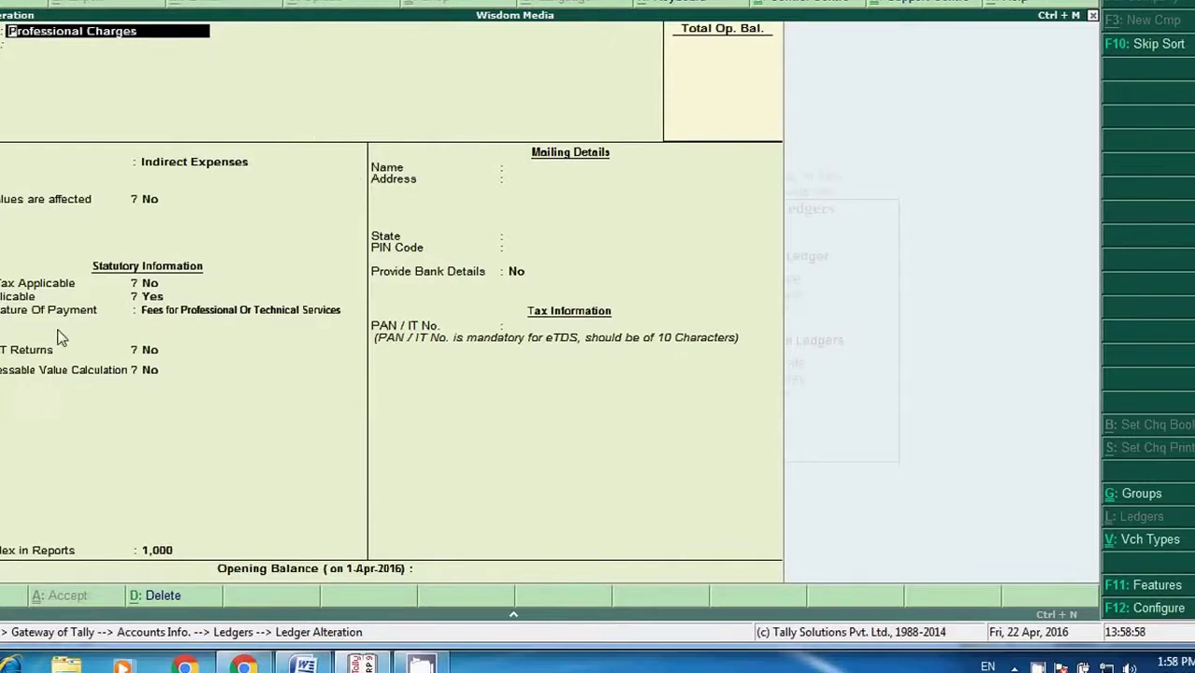
{"action": "left_click", "coordinate": [208, 317]}
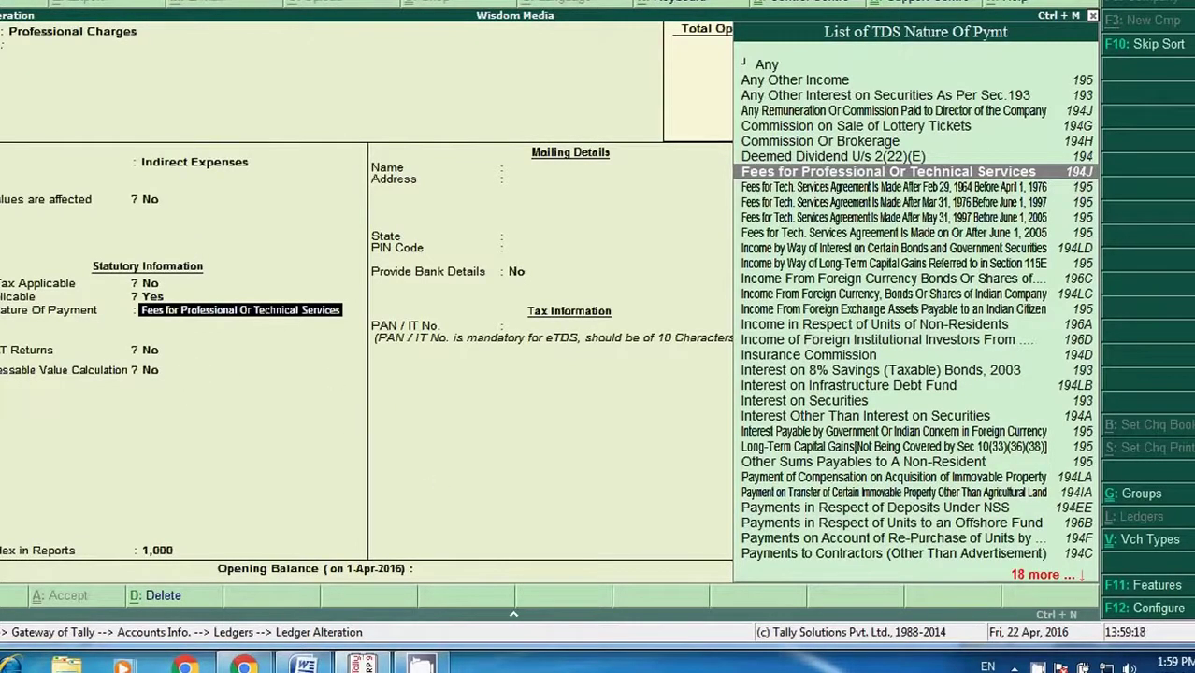
{"action": "key", "text": "Return"}
{"action": "key", "text": "Return"}
{"action": "key", "text": "Return"}
{"action": "key", "text": "Return"}
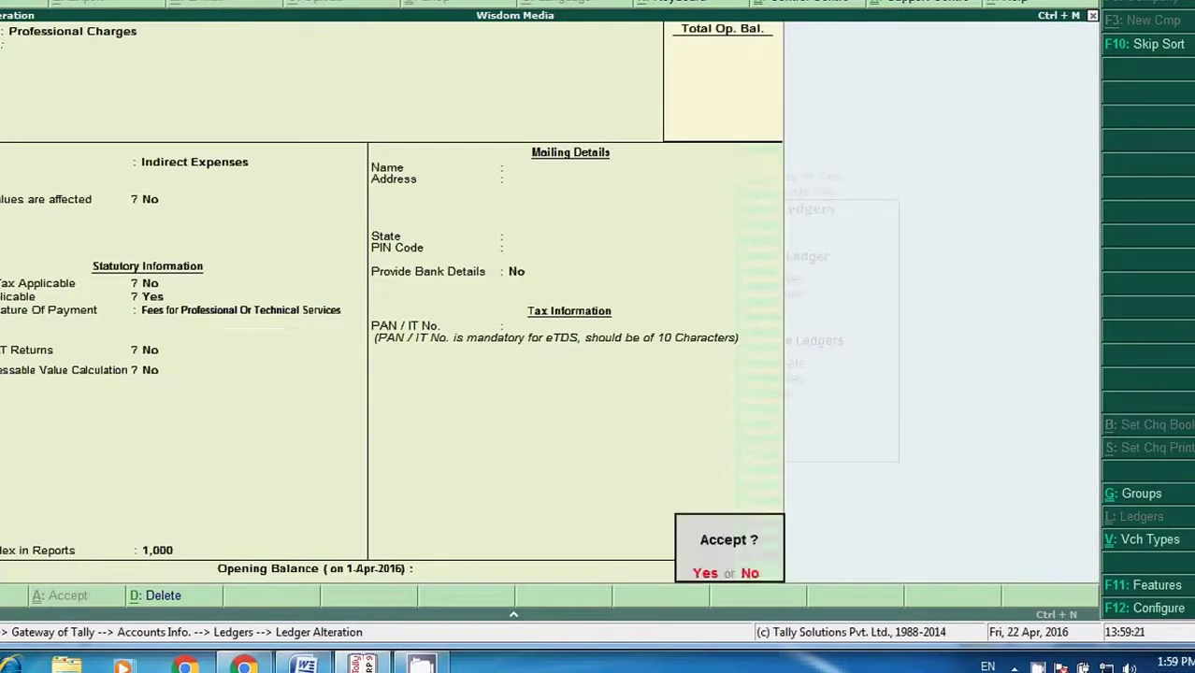
{"action": "key", "text": "Return"}
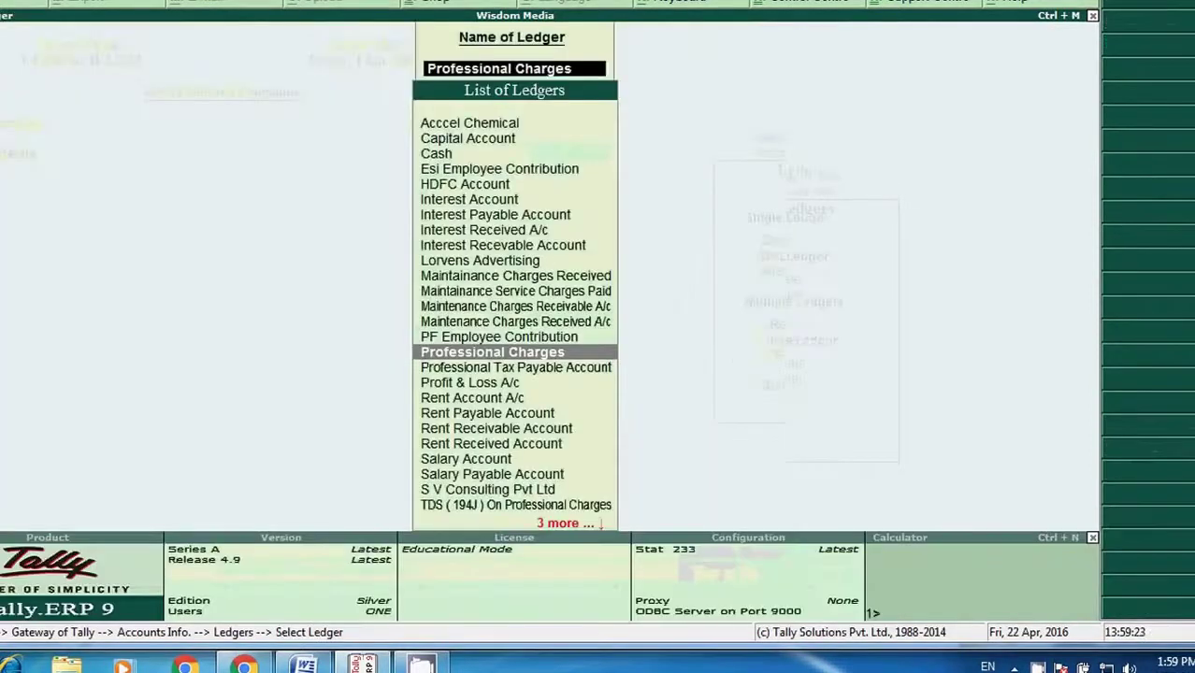
Step: Open the TDS (194J) On Professional Charges ledger for alteration, and confirm Duties & Taxes as its group and TDS as its tax type
{"action": "type", "text": "TDS"}
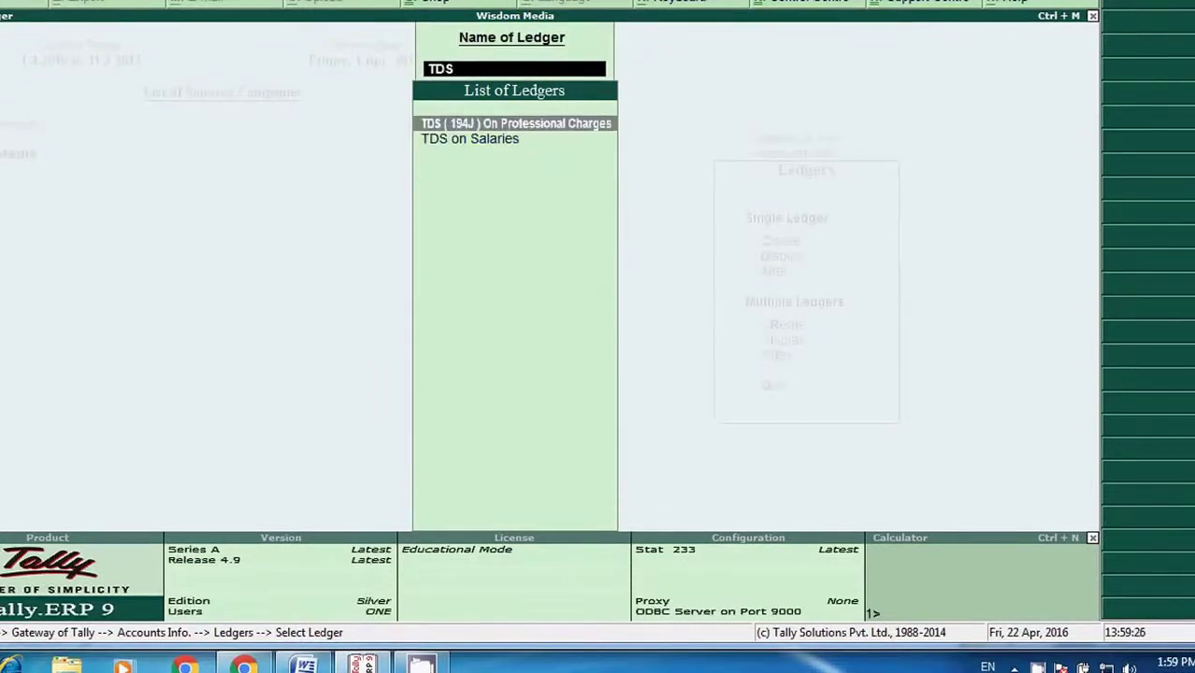
{"action": "key", "text": "Return"}
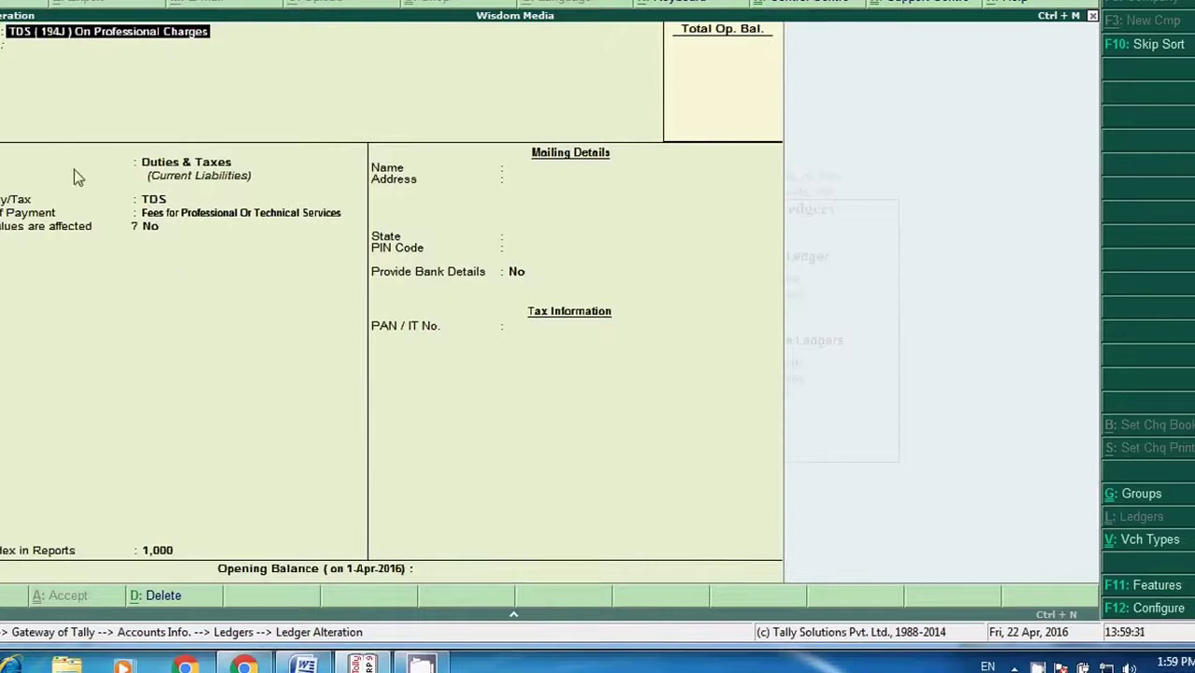
{"action": "left_click", "coordinate": [166, 166]}
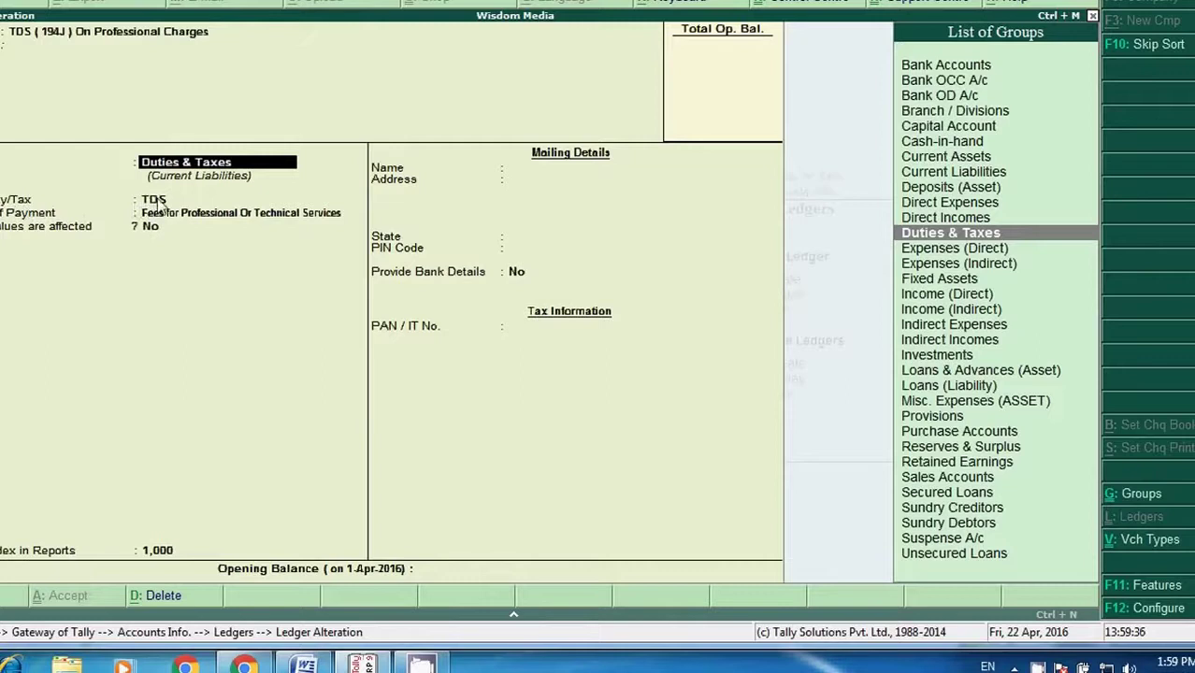
{"action": "key", "text": "Return"}
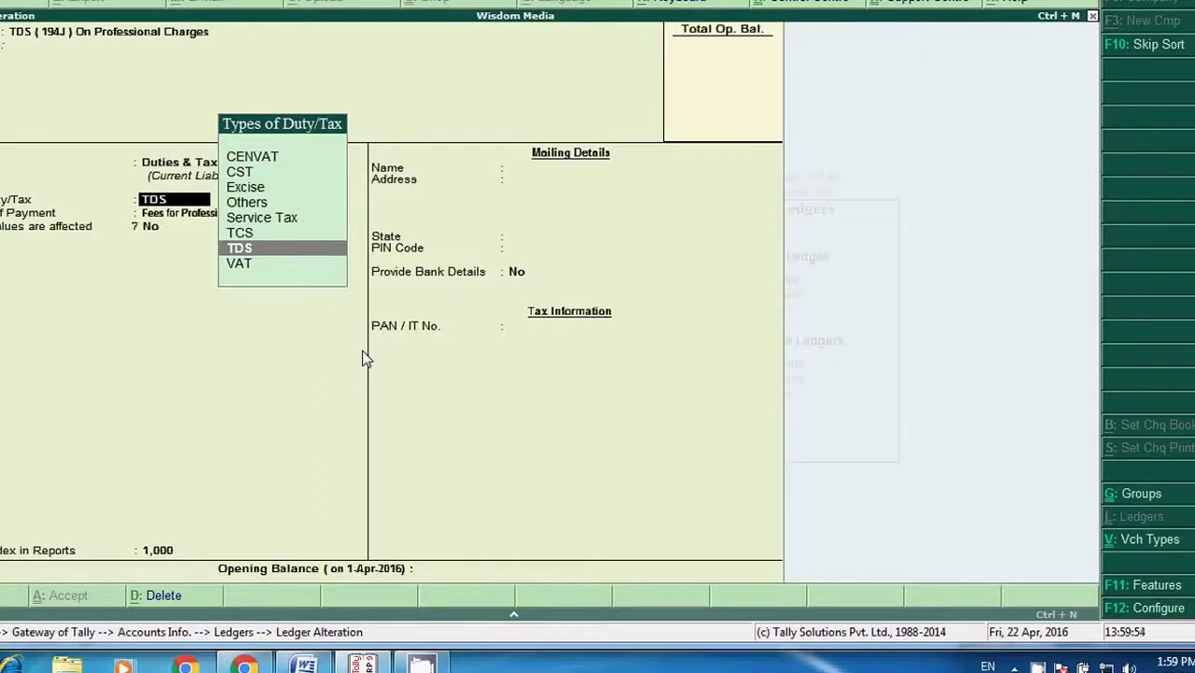
{"action": "key", "text": "Return"}
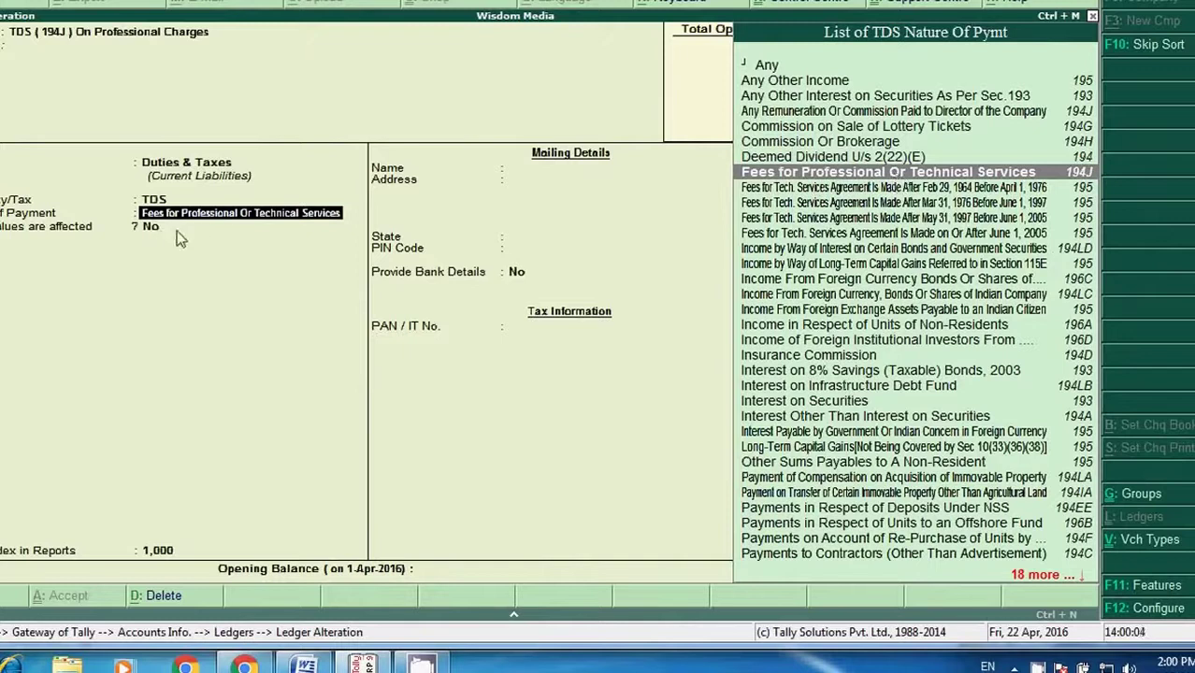
Step: Keep Fees for Professional Or Technical Services as the TDS ledger's nature of payment, and accept the ledger
{"action": "key", "text": "Return"}
{"action": "key", "text": "Return"}
{"action": "key", "text": "Return"}
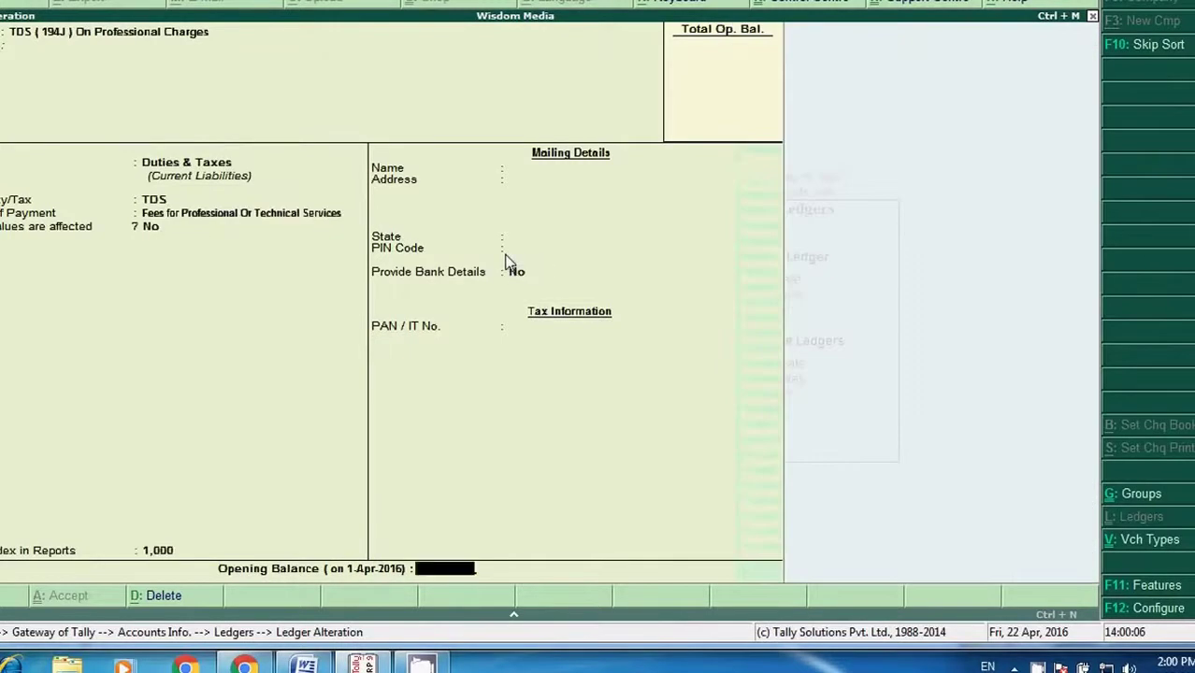
{"action": "key", "text": "Return"}
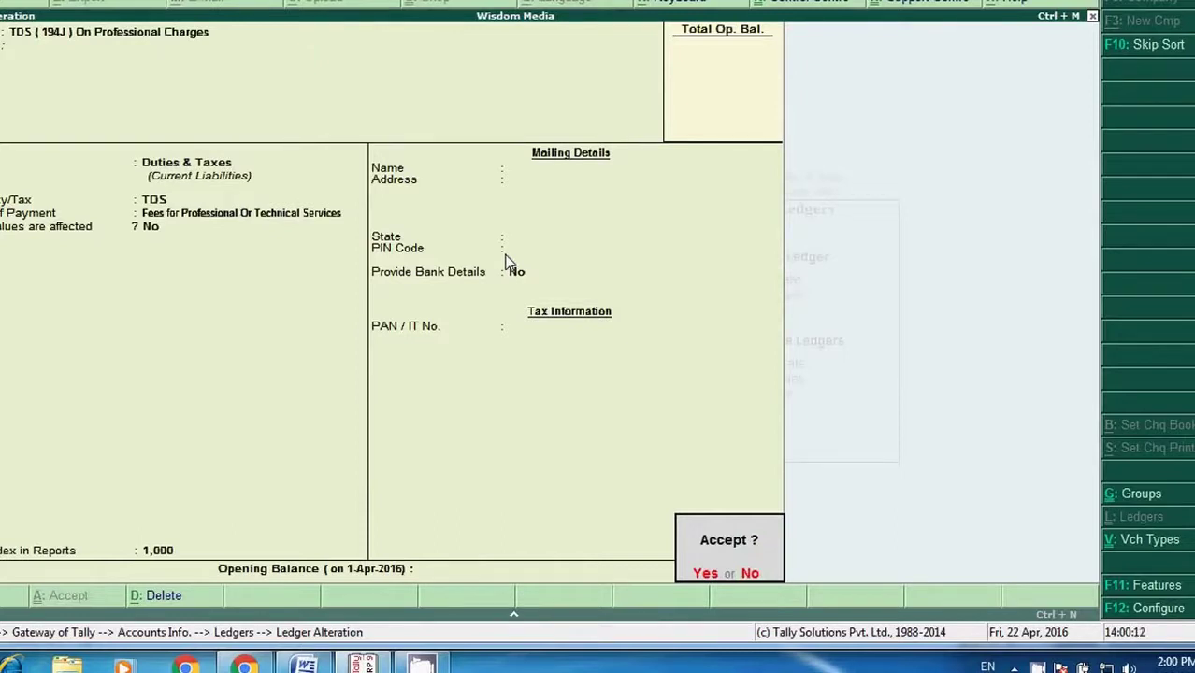
{"action": "key", "text": "Return"}
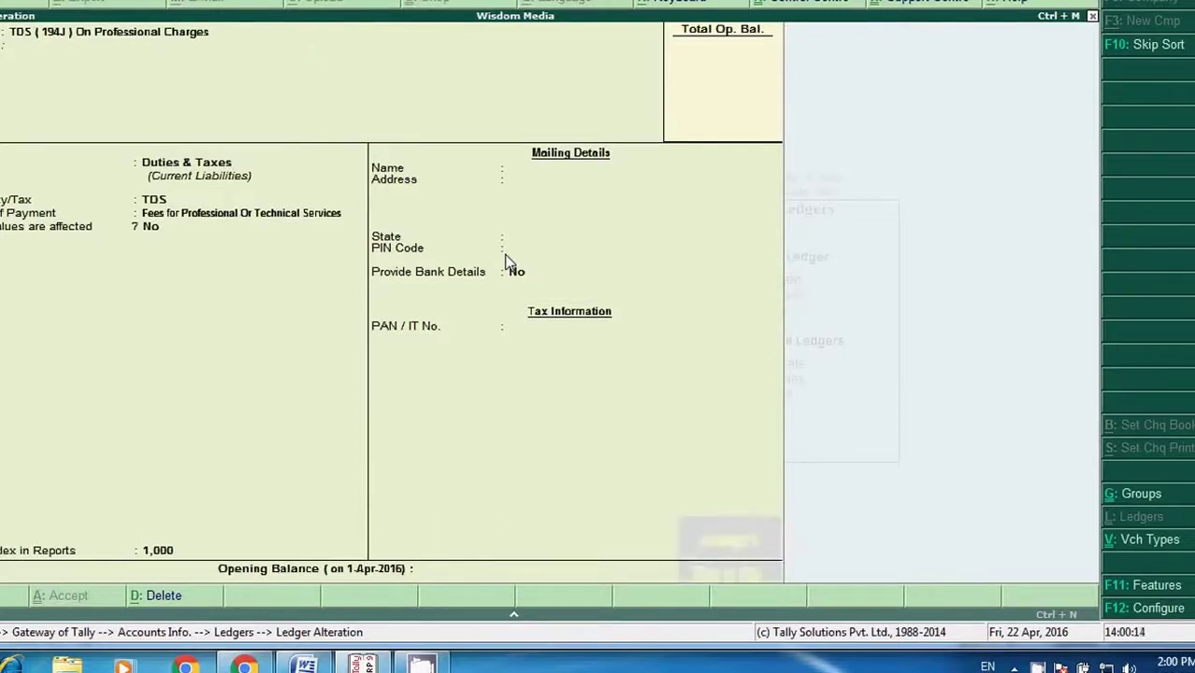
Step: Leave the ledger masters and start a new purchase voucher
{"action": "key", "text": "Escape"}
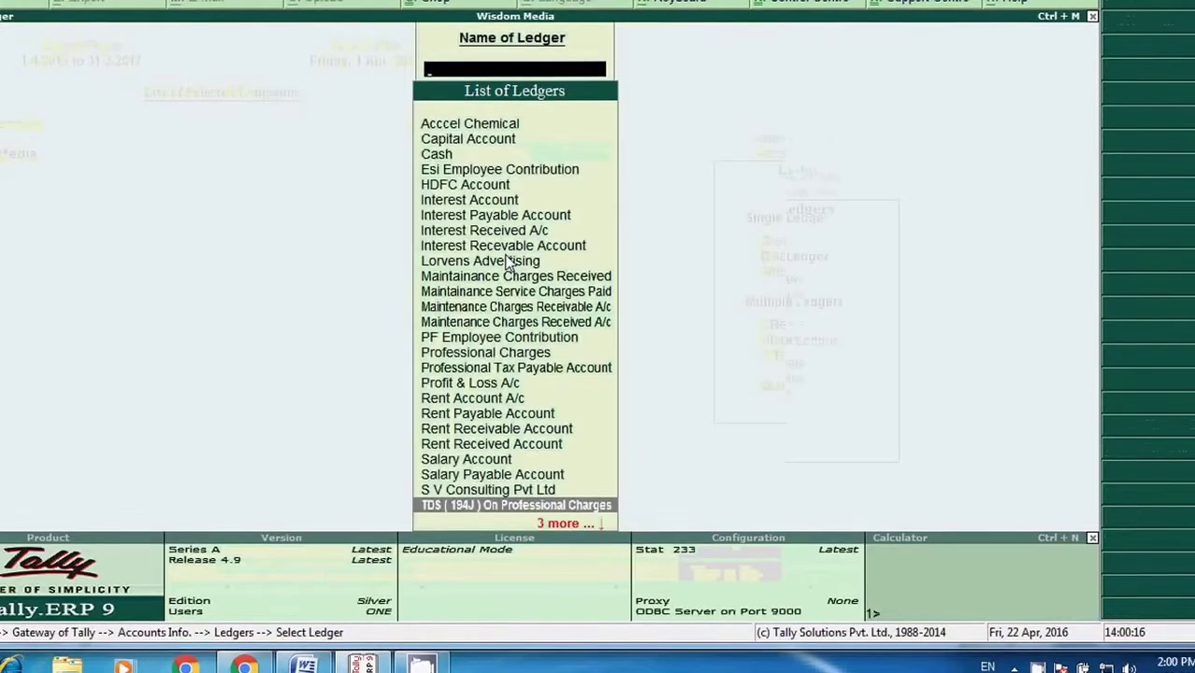
{"action": "key", "text": "Escape"}
{"action": "key", "text": "Escape"}
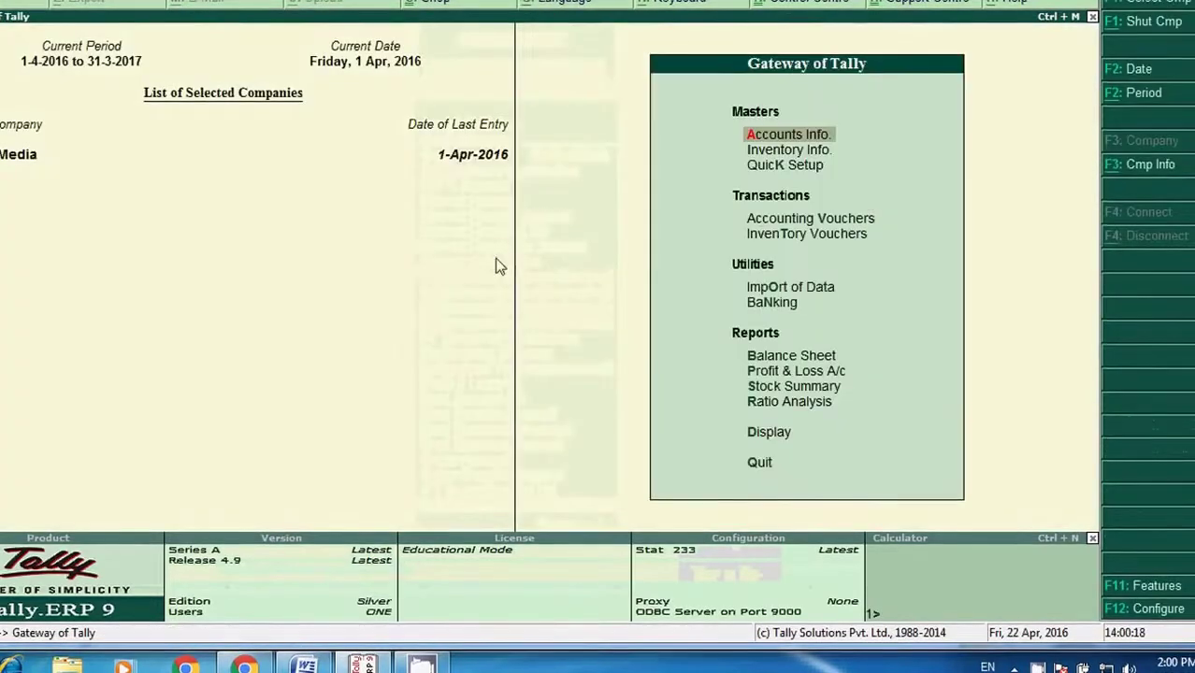
{"action": "left_click", "coordinate": [793, 224]}
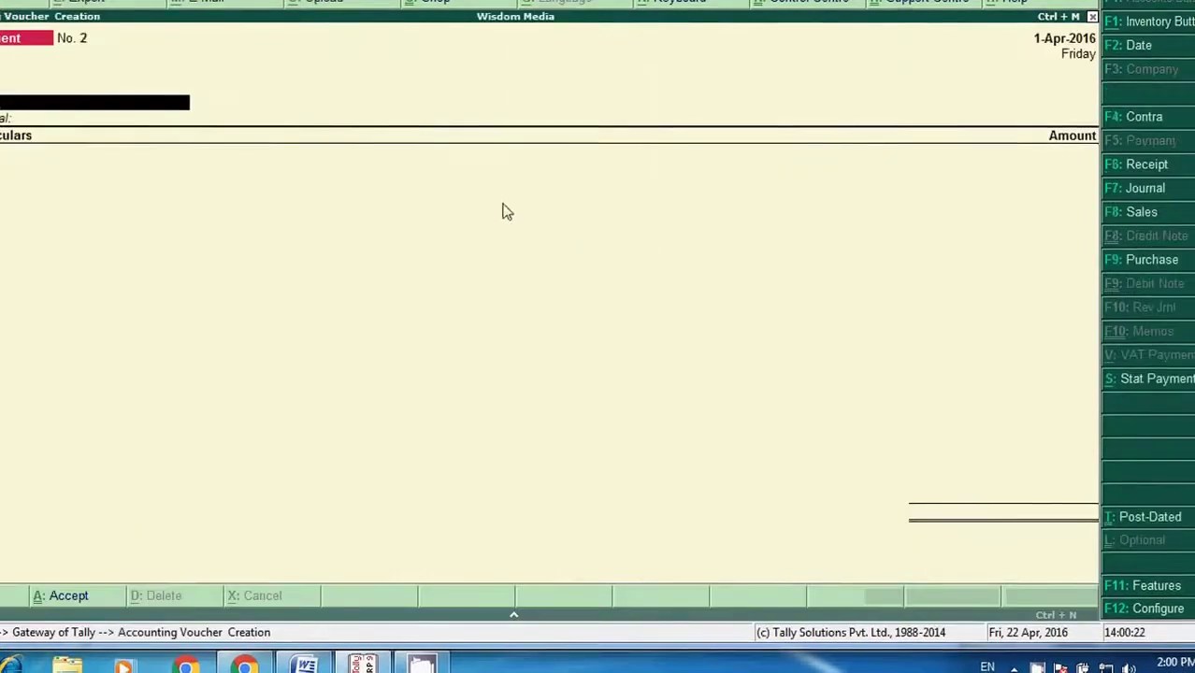
{"action": "left_click", "coordinate": [1145, 264]}
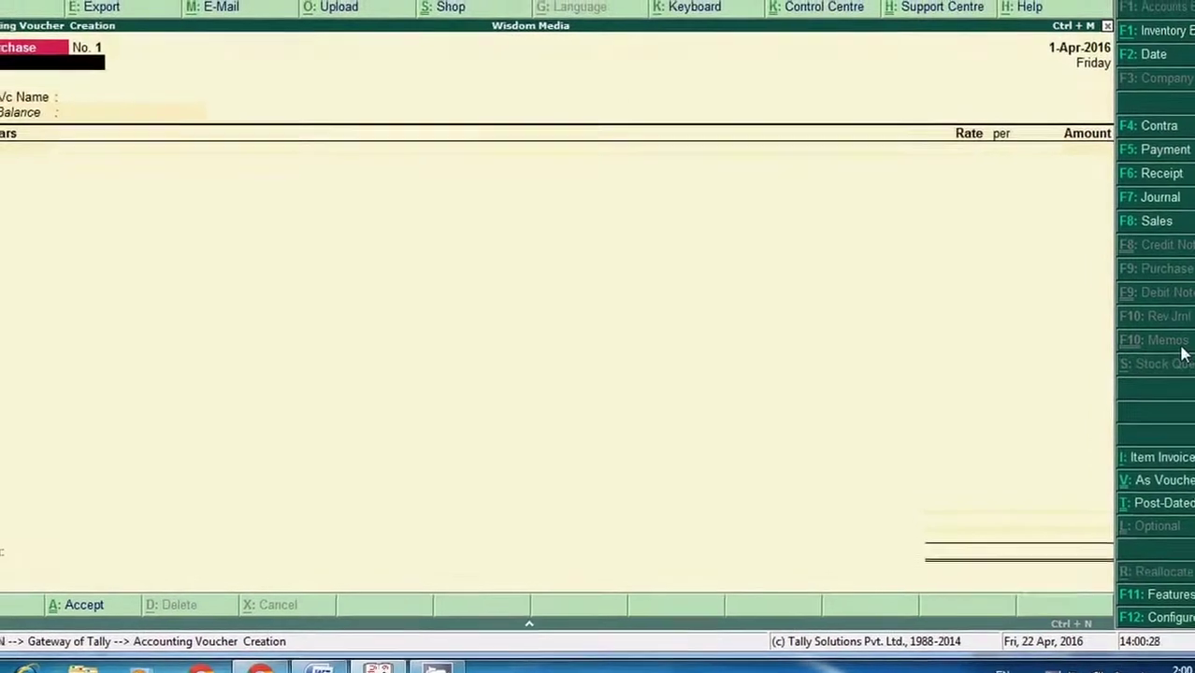
Step: Check the 1st Entry in the Word document and enter 121 as the supplier invoice number of the Tally.ERP 9 purchase voucher
{"action": "key", "text": "alt+Tab"}
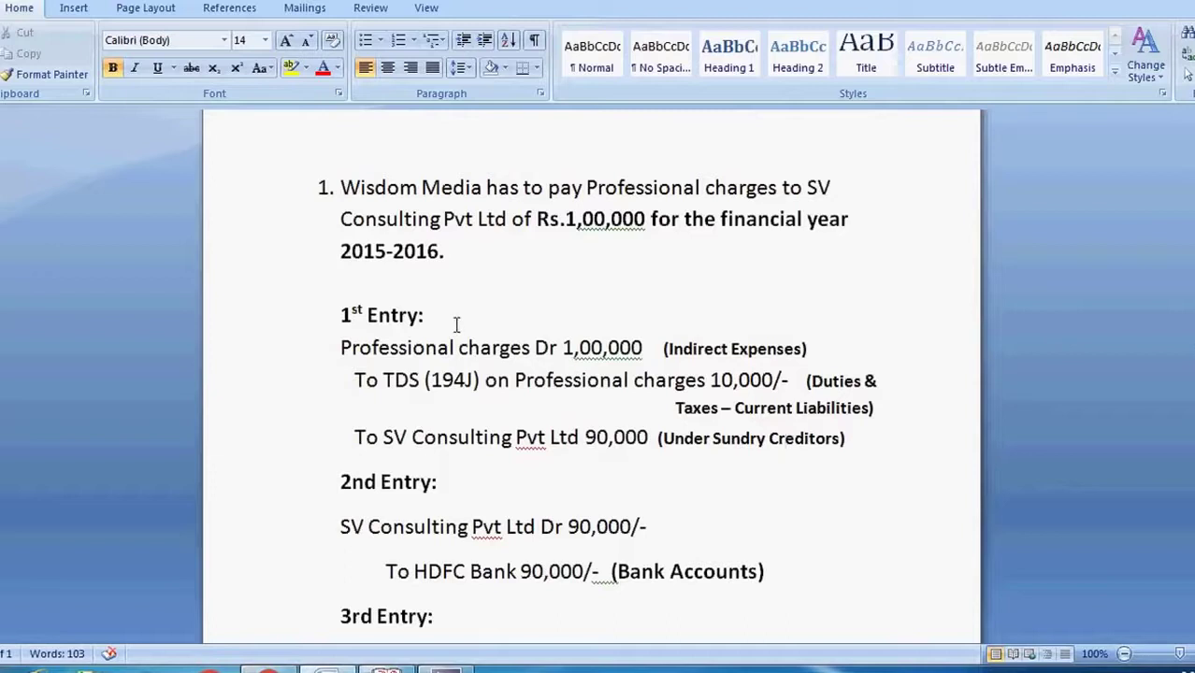
{"action": "key", "text": "alt+Tab"}
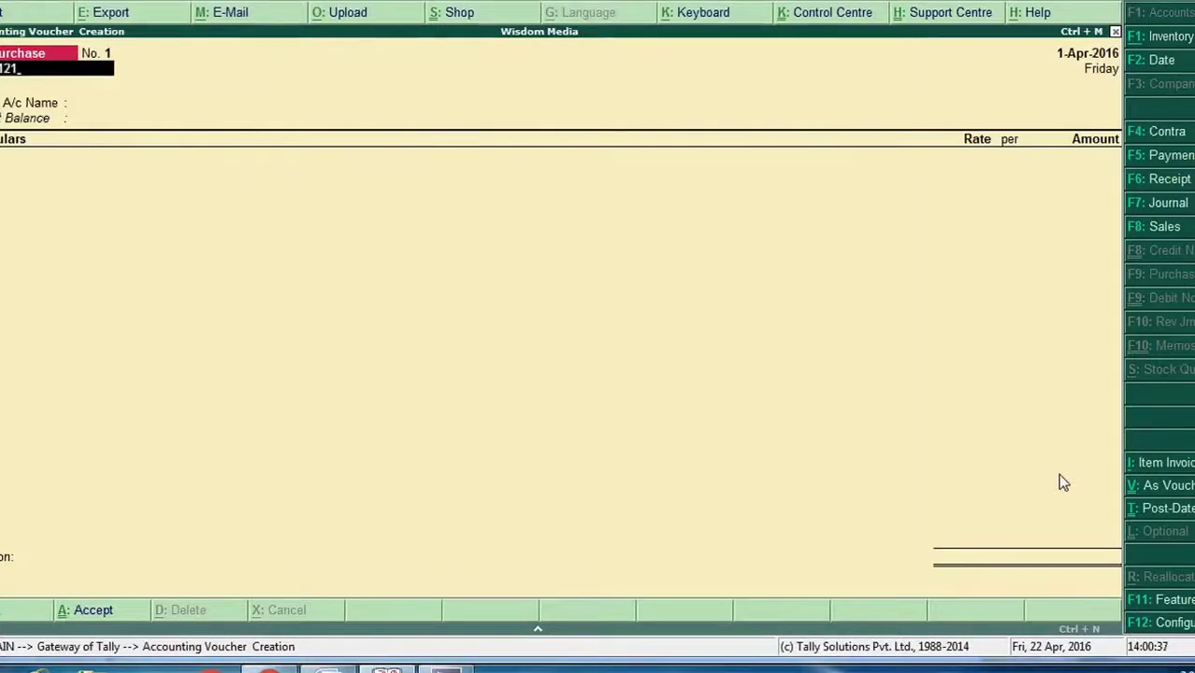
{"action": "key", "text": "Return"}
{"action": "key", "text": "alt+Tab"}
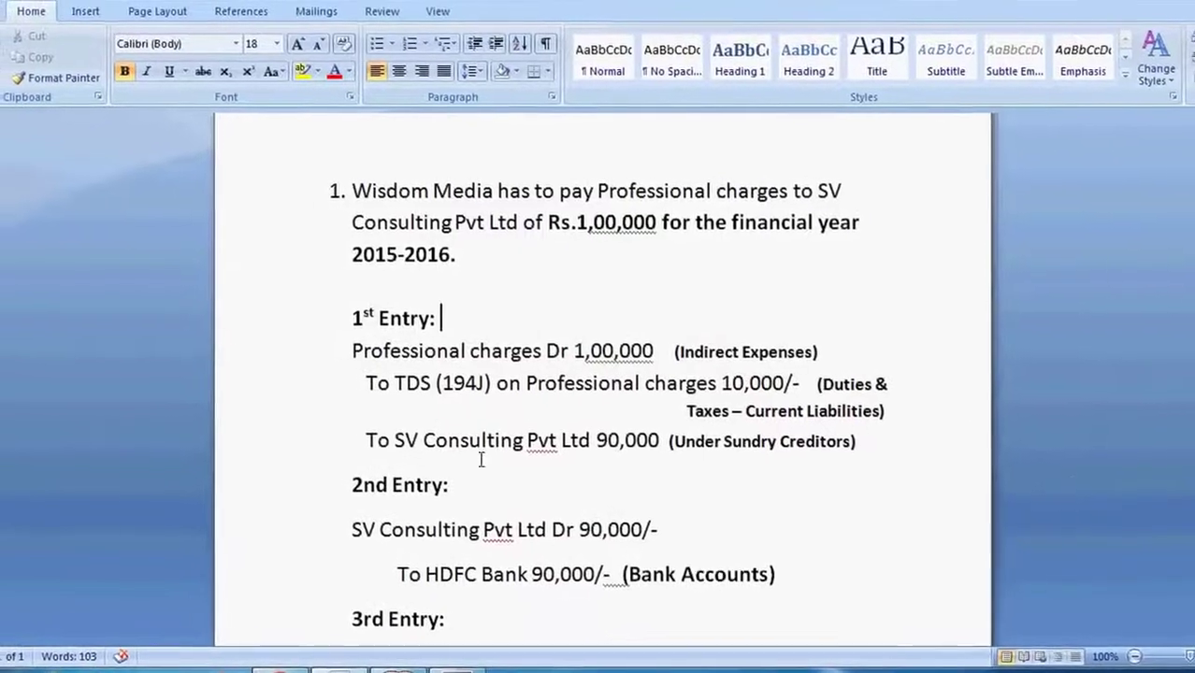
{"action": "key", "text": "alt+Tab"}
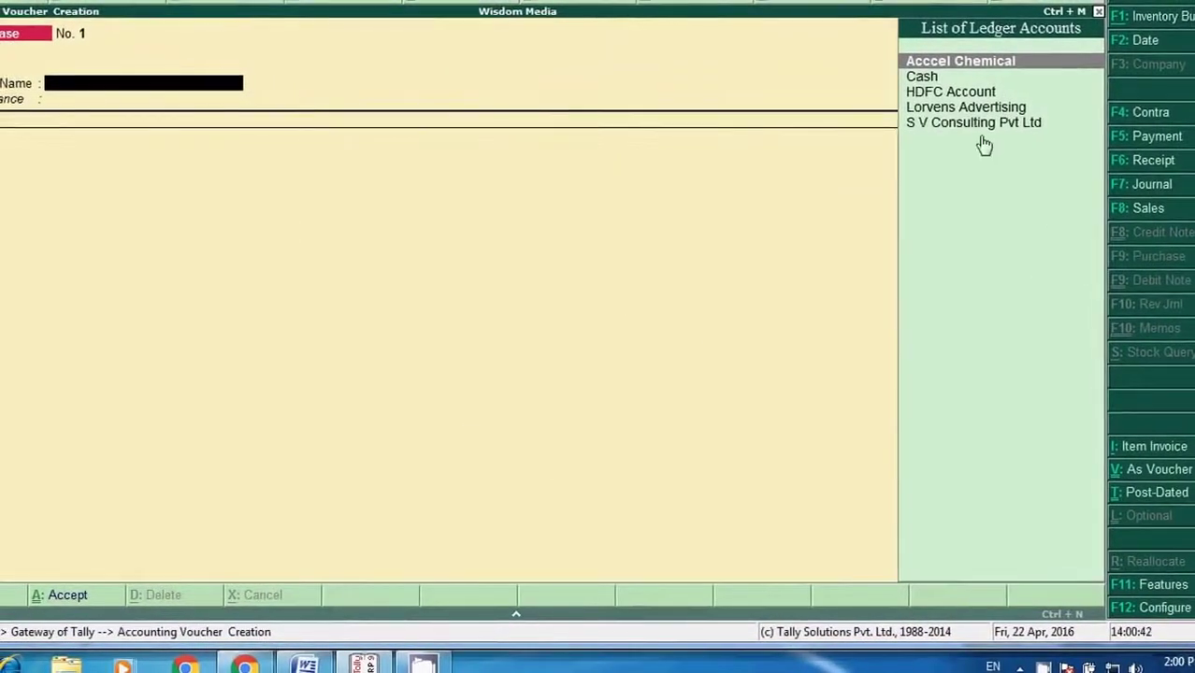
Step: Choose S V Consulting Pvt Ltd as the purchase voucher's party account and accept its supplier details
{"action": "key", "text": "Down"}
{"action": "key", "text": "Down"}
{"action": "key", "text": "Down"}
{"action": "key", "text": "Down"}
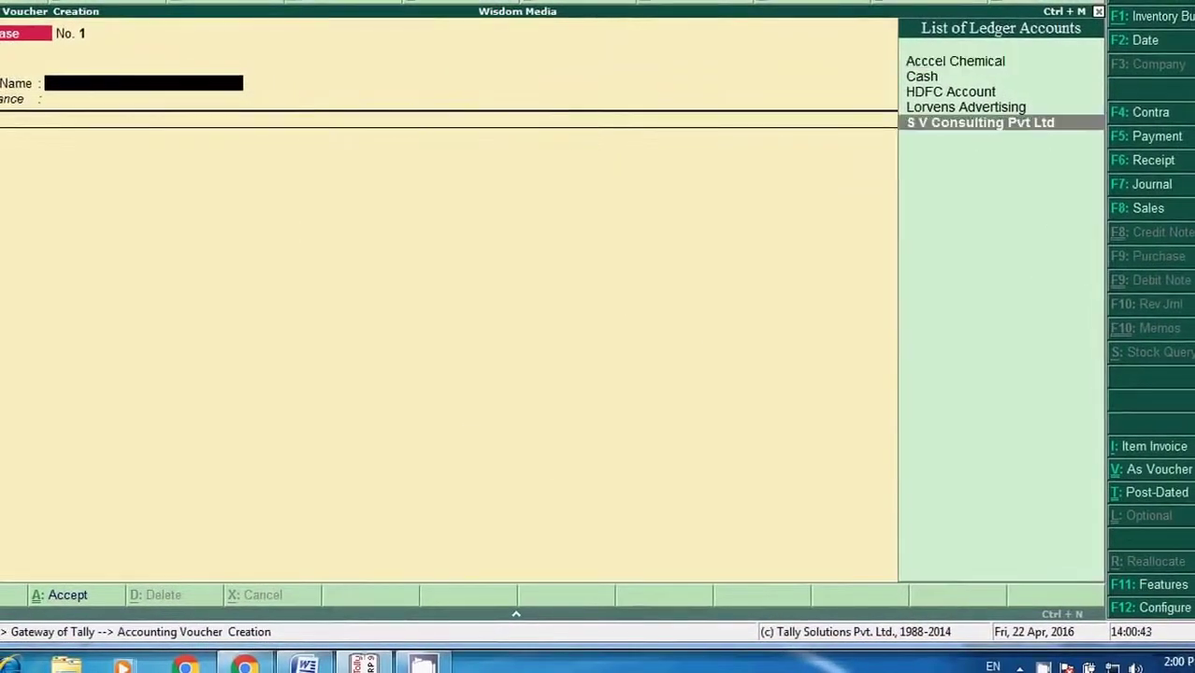
{"action": "key", "text": "Return"}
{"action": "key", "text": "Return"}
{"action": "key", "text": "Return"}
{"action": "key", "text": "Return"}
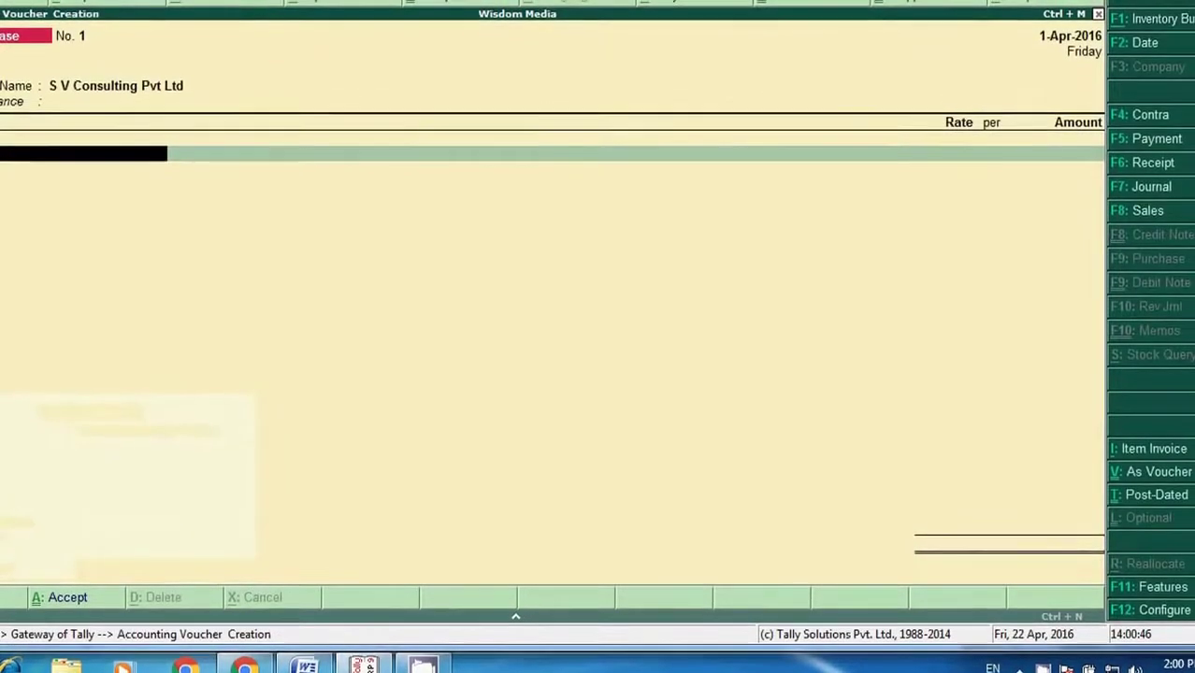
Step: Add Professional Charges of 1,00,000 to the voucher and accept its full amount as the TDS assessable value
{"action": "key", "text": "Down"}
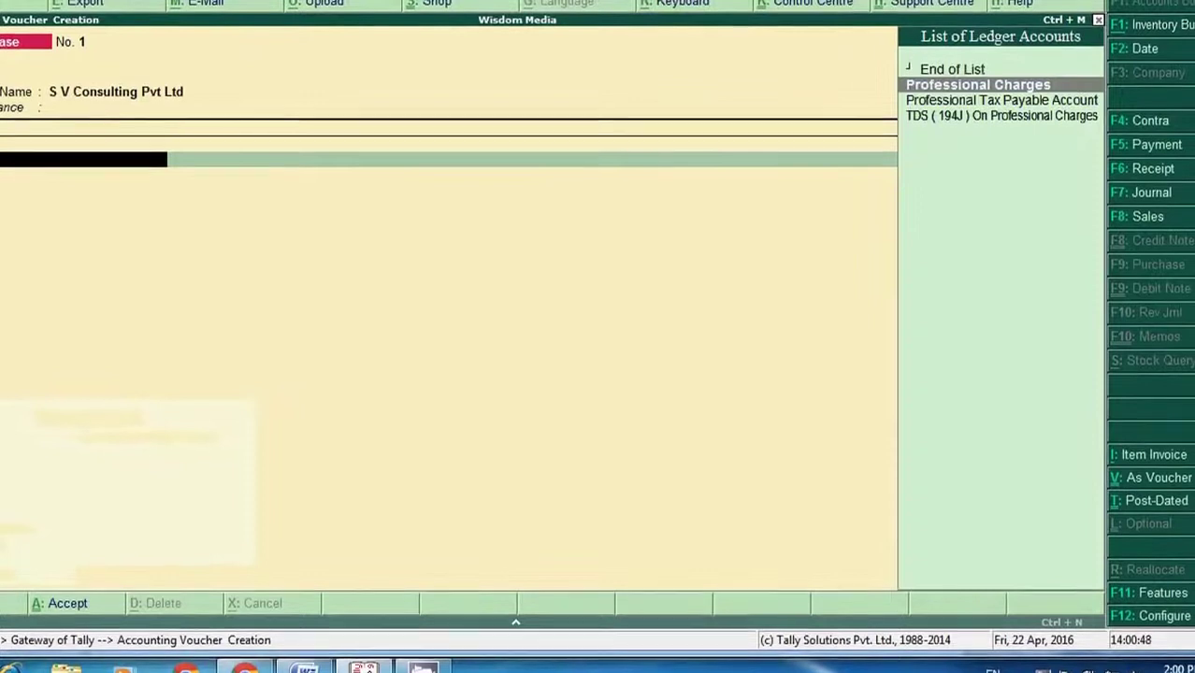
{"action": "key", "text": "Return"}
{"action": "type", "text": "100000"}
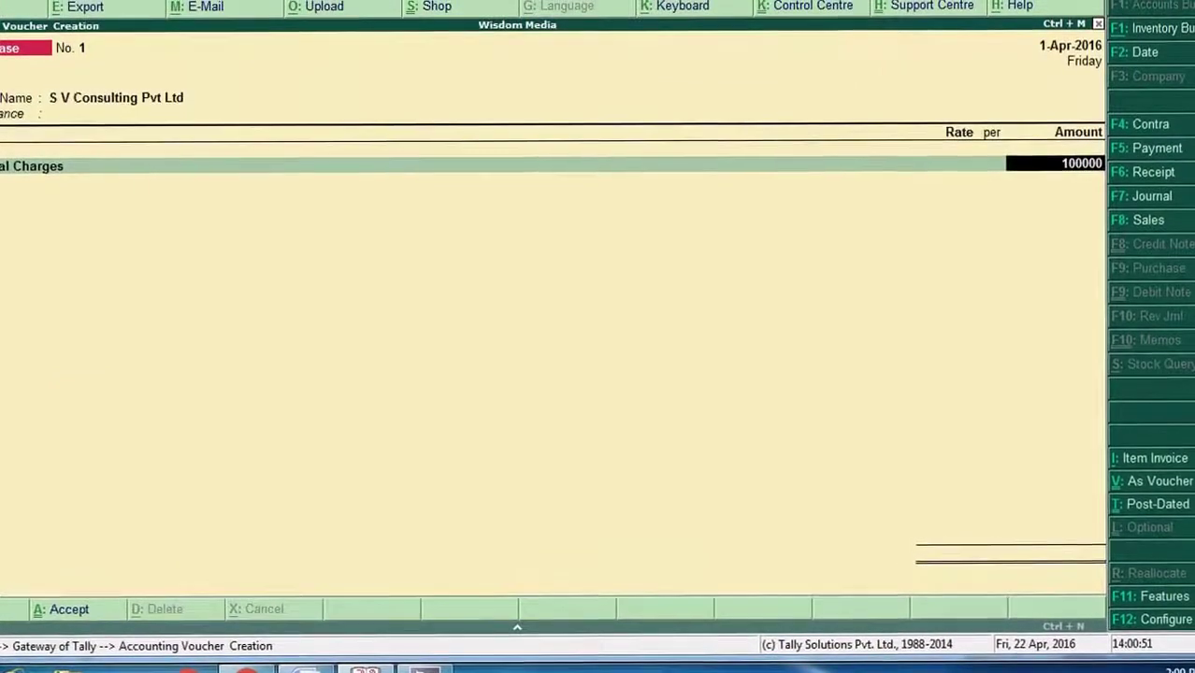
{"action": "key", "text": "Return"}
{"action": "key", "text": "Return"}
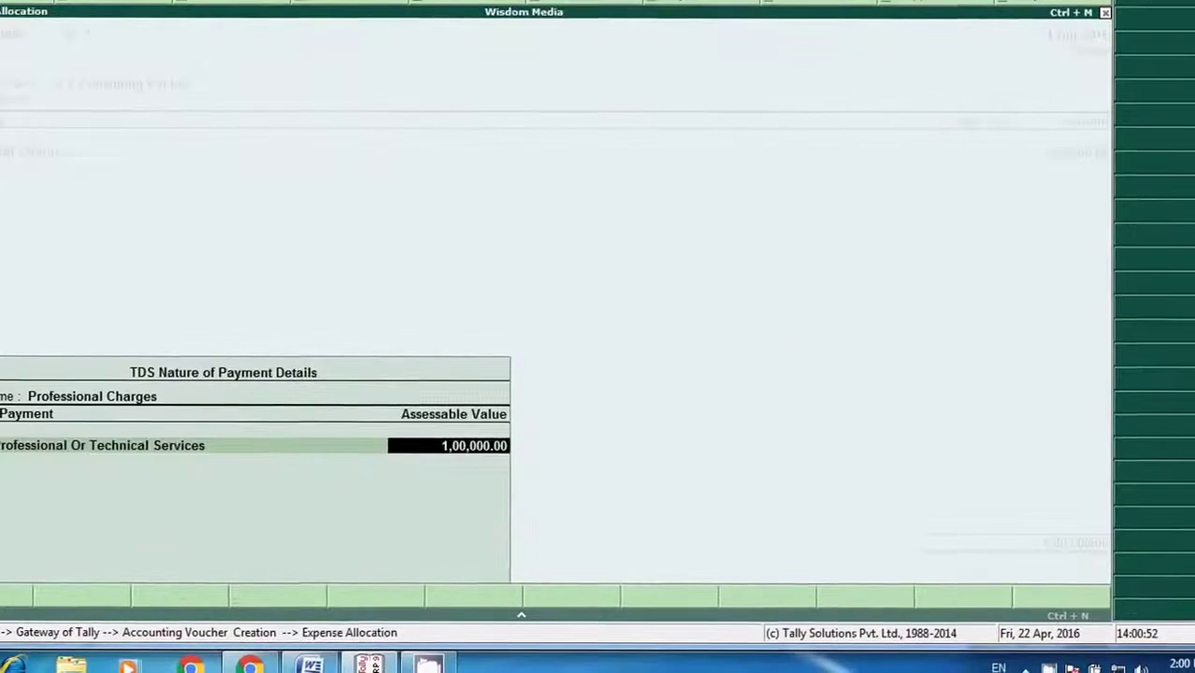
{"action": "key", "text": "Return"}
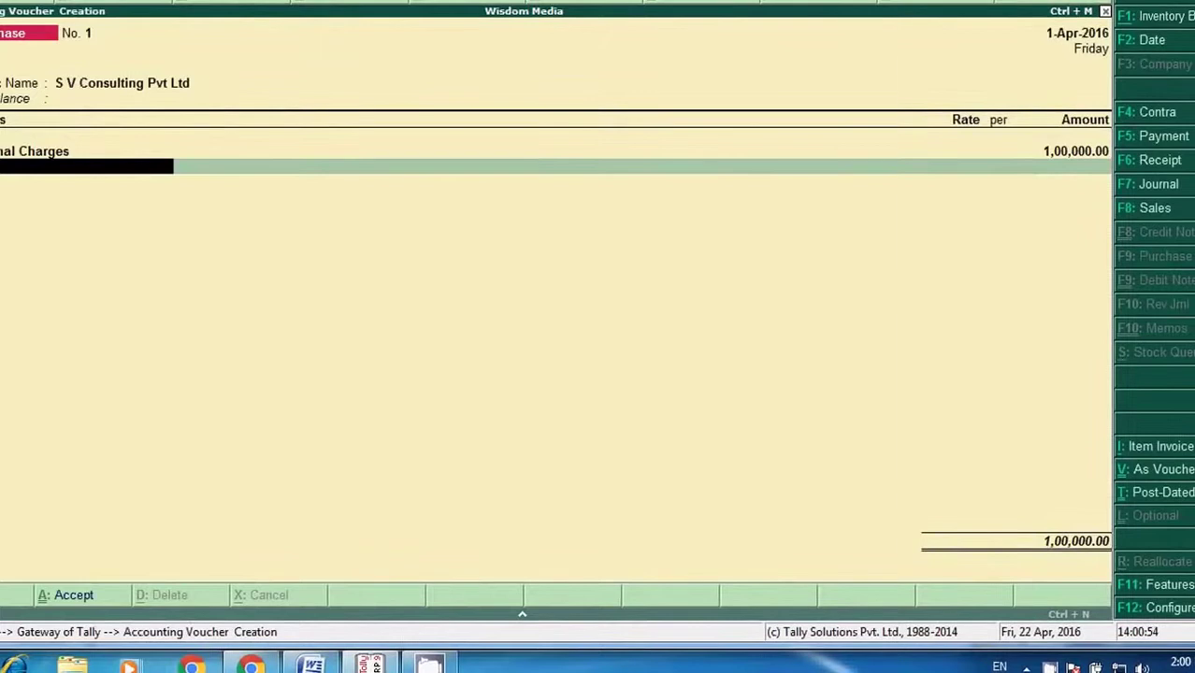
Step: Add the TDS (194J) On Professional Charges deduction as a New Ref for Fees for Professional Or Technical Services
{"action": "key", "text": "Return"}
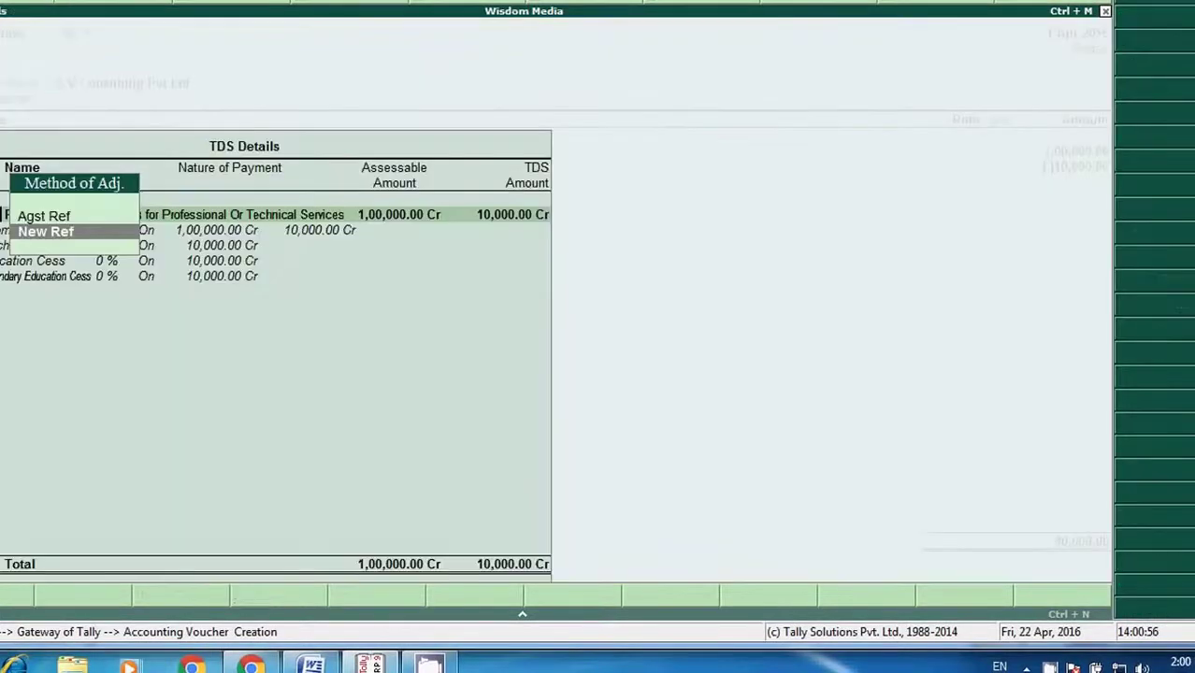
{"action": "key", "text": "Return"}
{"action": "key", "text": "Return"}
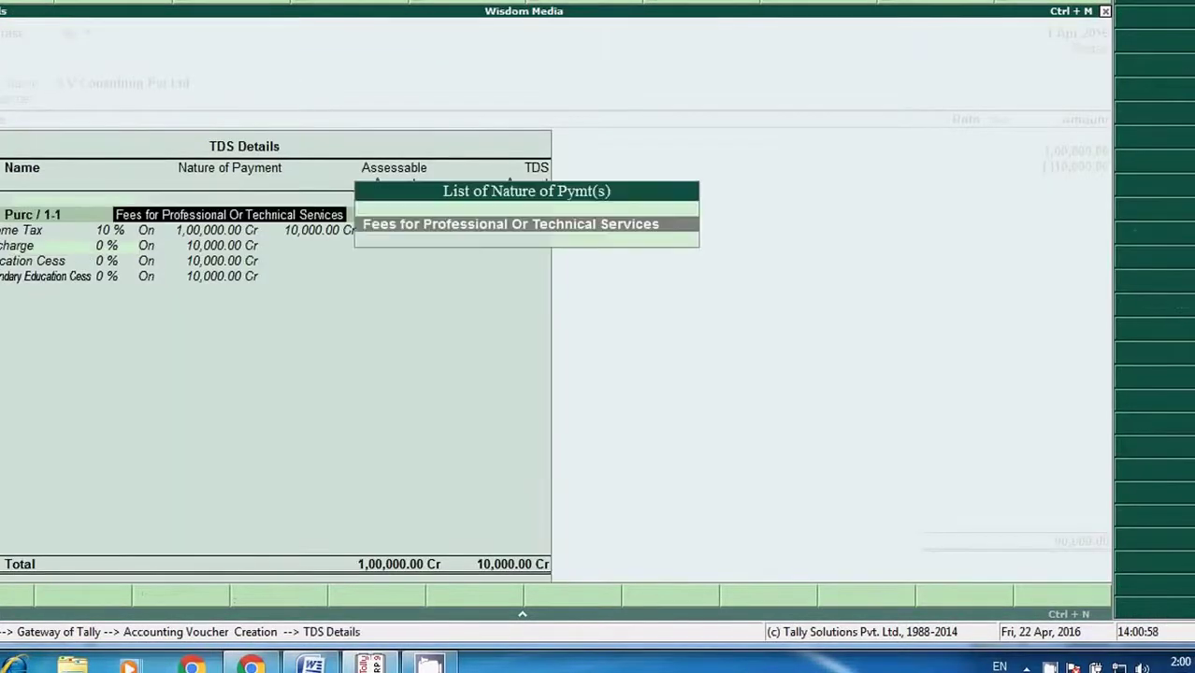
{"action": "key", "text": "Return"}
{"action": "key", "text": "Return"}
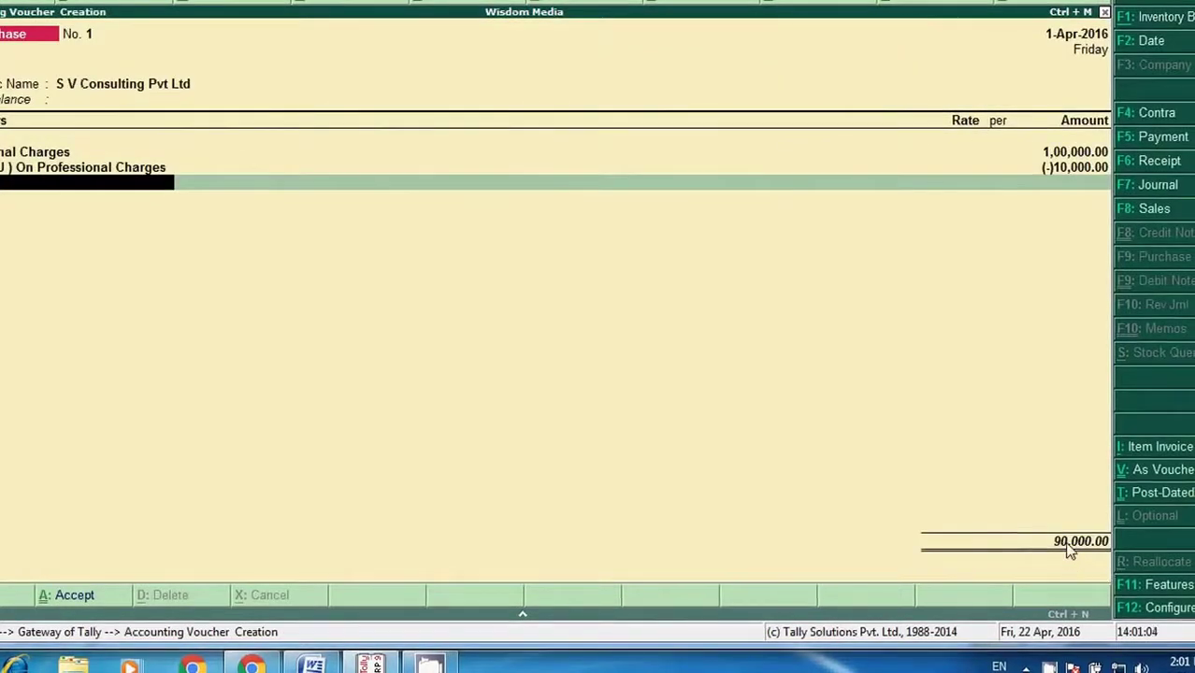
Step: End the ledger list and allocate the 1,00,000 credit for S V Consulting Pvt Ltd to bill reference 121
{"action": "key", "text": "Return"}
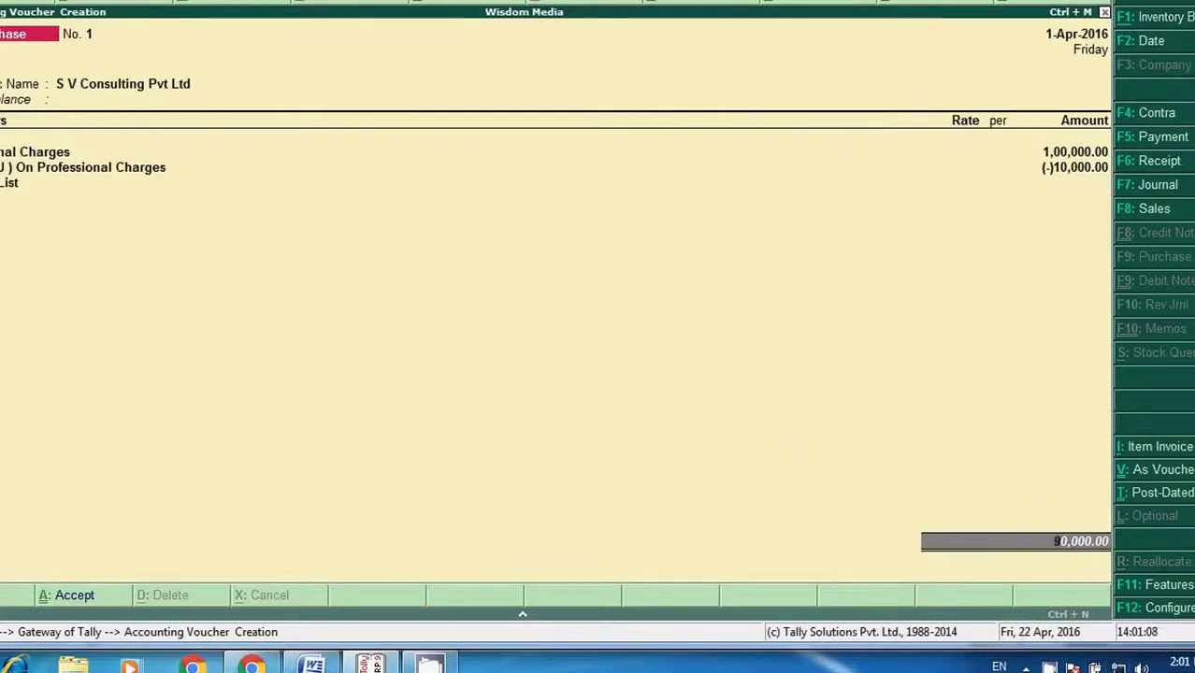
{"action": "key", "text": "Return"}
{"action": "key", "text": "Return"}
{"action": "type", "text": "121"}
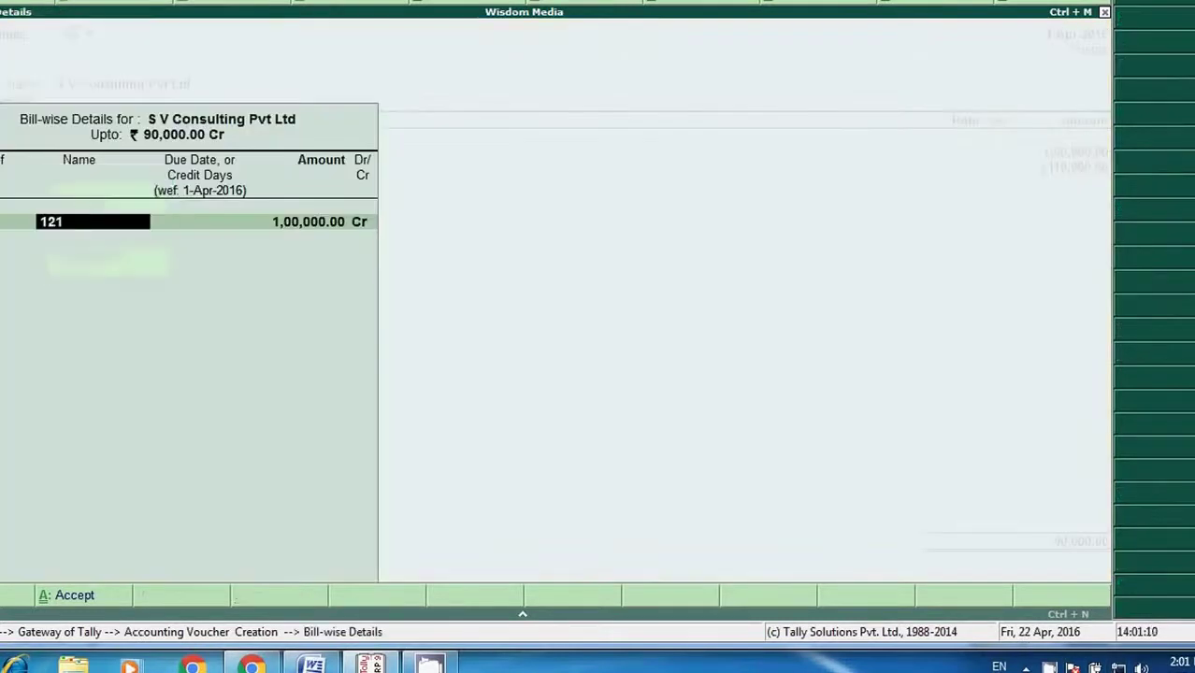
{"action": "key", "text": "Return"}
{"action": "key", "text": "Return"}
{"action": "key", "text": "Return"}
{"action": "key", "text": "Return"}
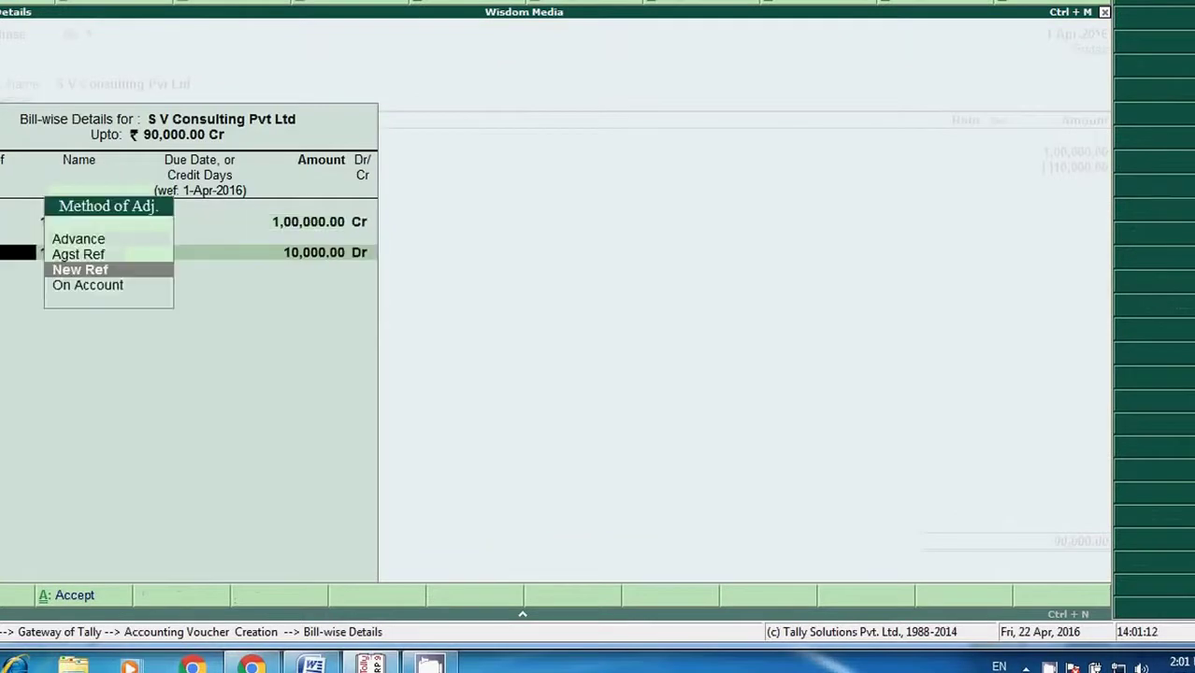
Step: Allocate the 10,000 TDS debit as a New Ref and complete the bill-wise details
{"action": "key", "text": "Return"}
{"action": "key", "text": "Return"}
{"action": "key", "text": "Return"}
{"action": "key", "text": "Return"}
{"action": "key", "text": "Return"}
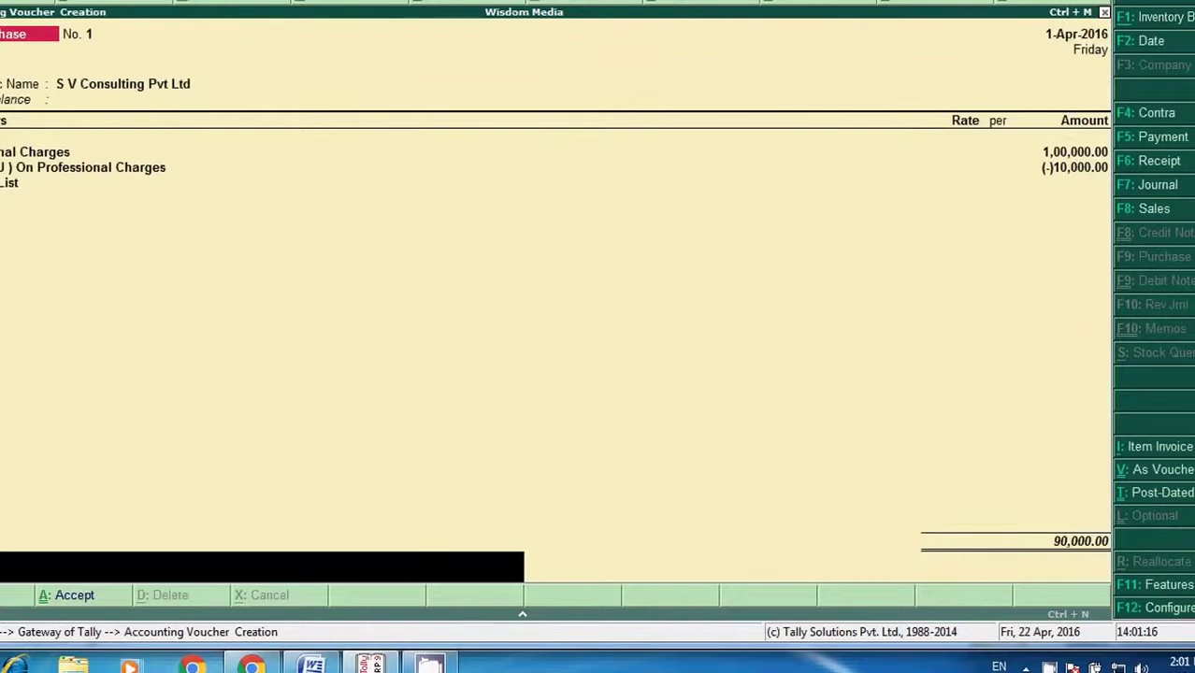
Step: Enter the narration "PROFESSIONAL CHARGES PAYABLE TO SV CONSULTING PVT LTD FOR FY 2015-16" and save the purchase voucher
{"action": "type", "text": "OFESSIN"}
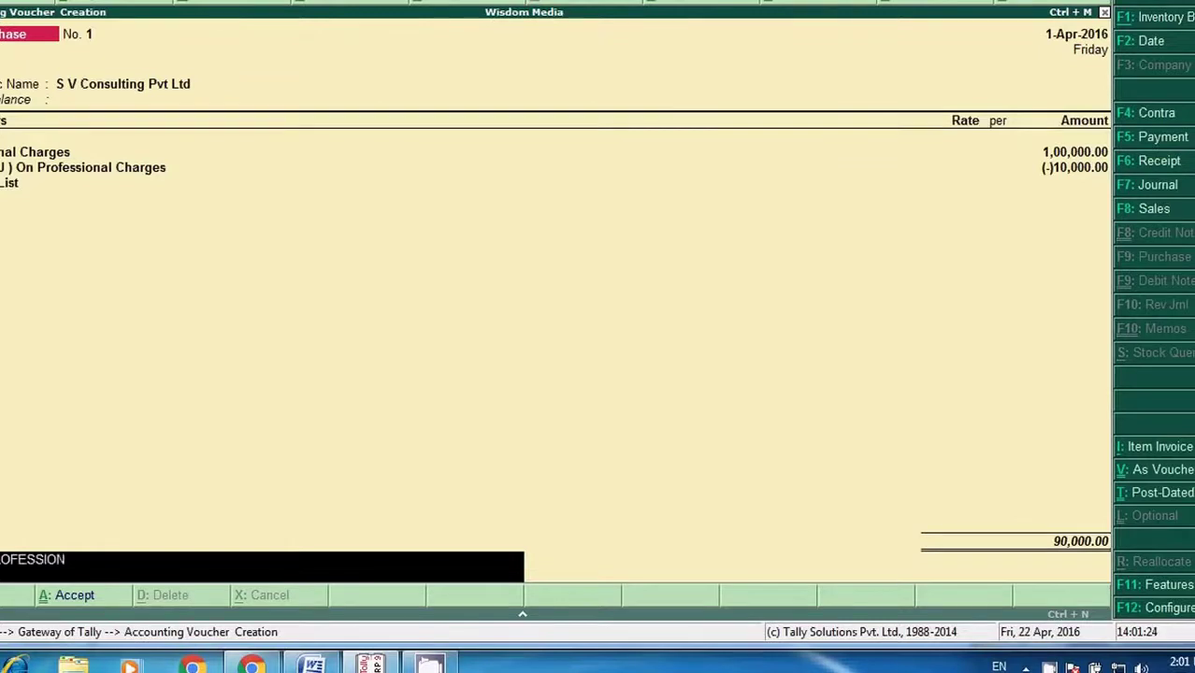
{"action": "type", "text": "NAL CHARGES"}
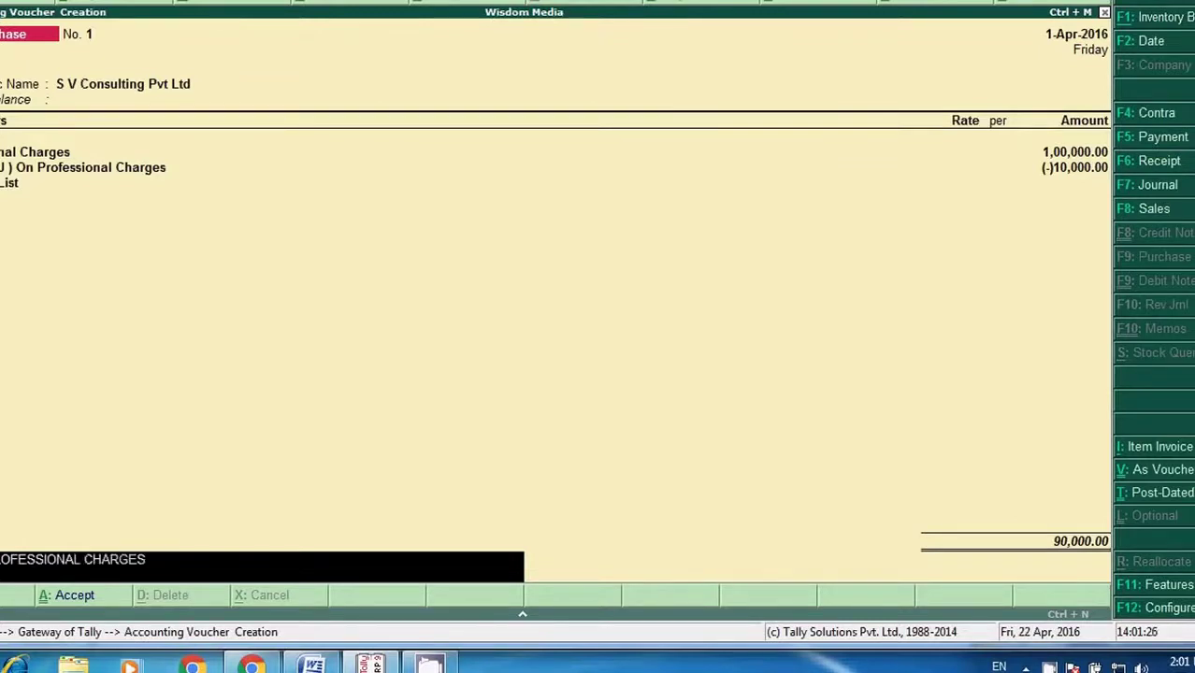
{"action": "type", "text": " PAYABLE TO SV"}
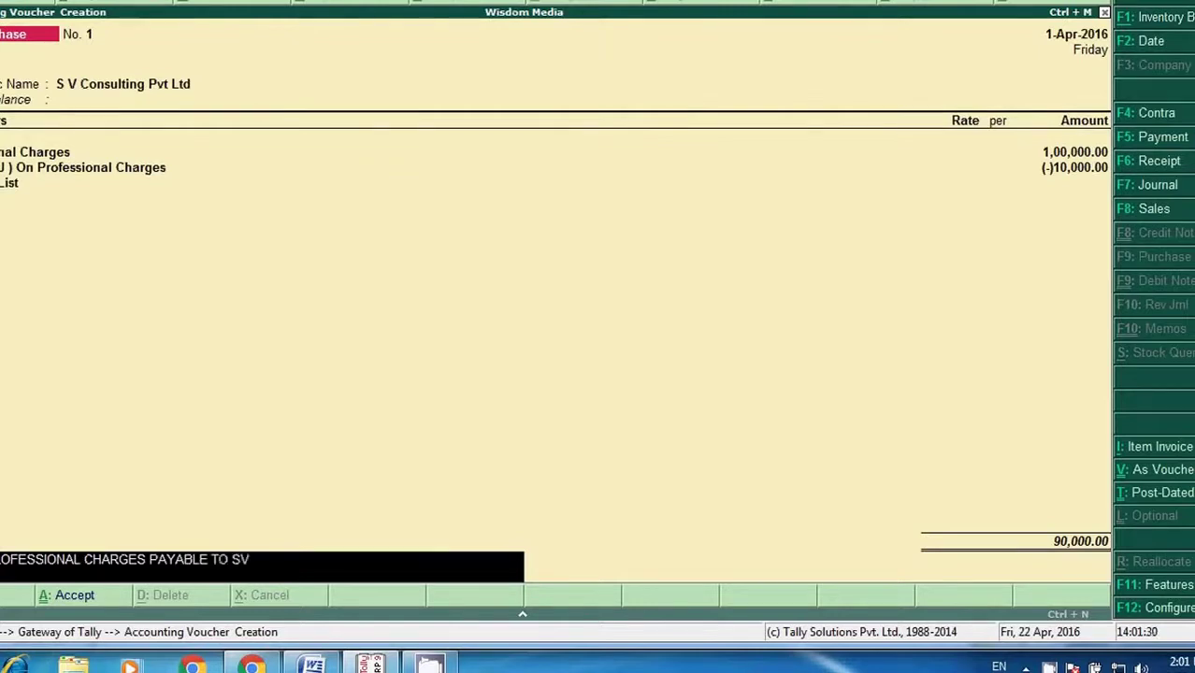
{"action": "type", "text": " CONSULTING PVT"}
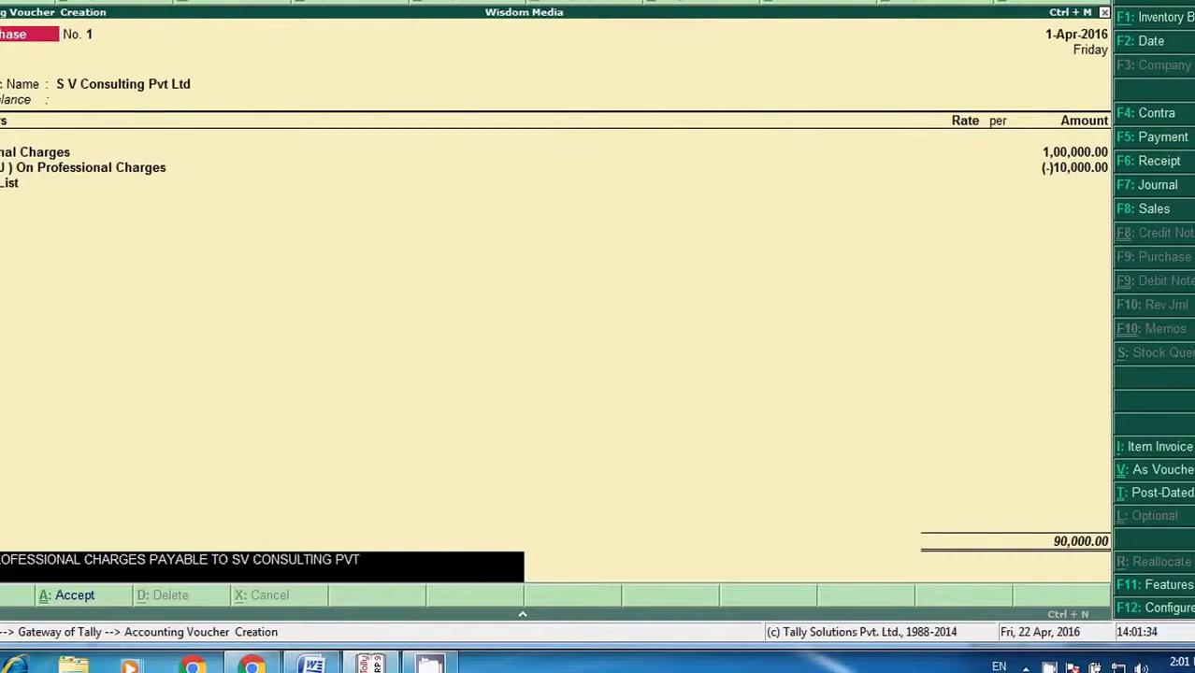
{"action": "type", "text": " LTD FOR FY 2015-16"}
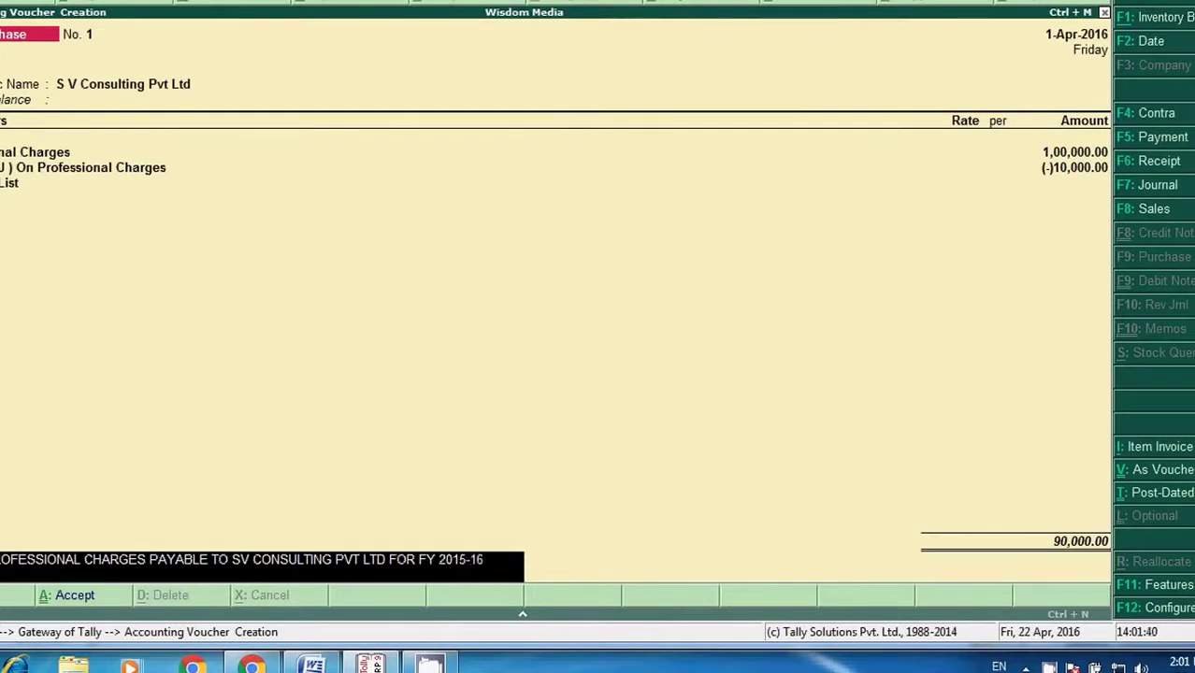
{"action": "key", "text": "Return"}
{"action": "key", "text": "Return"}
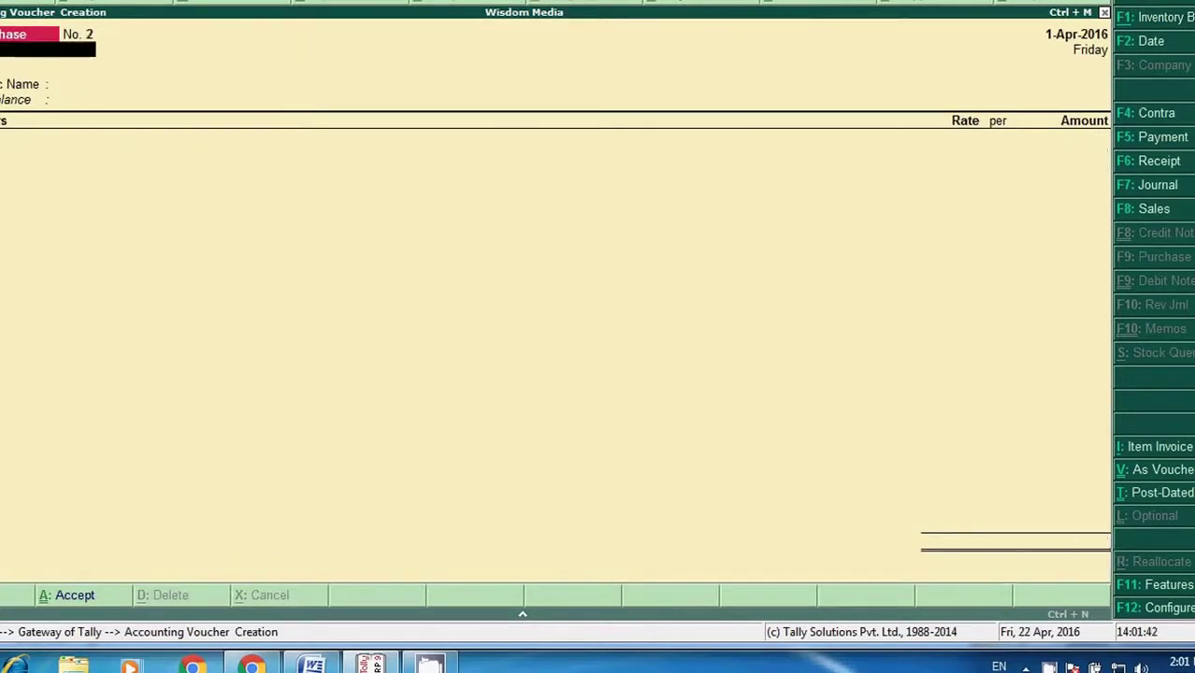
Step: Leave voucher entry and view the Balance Sheet in detailed form
{"action": "key", "text": "Escape"}
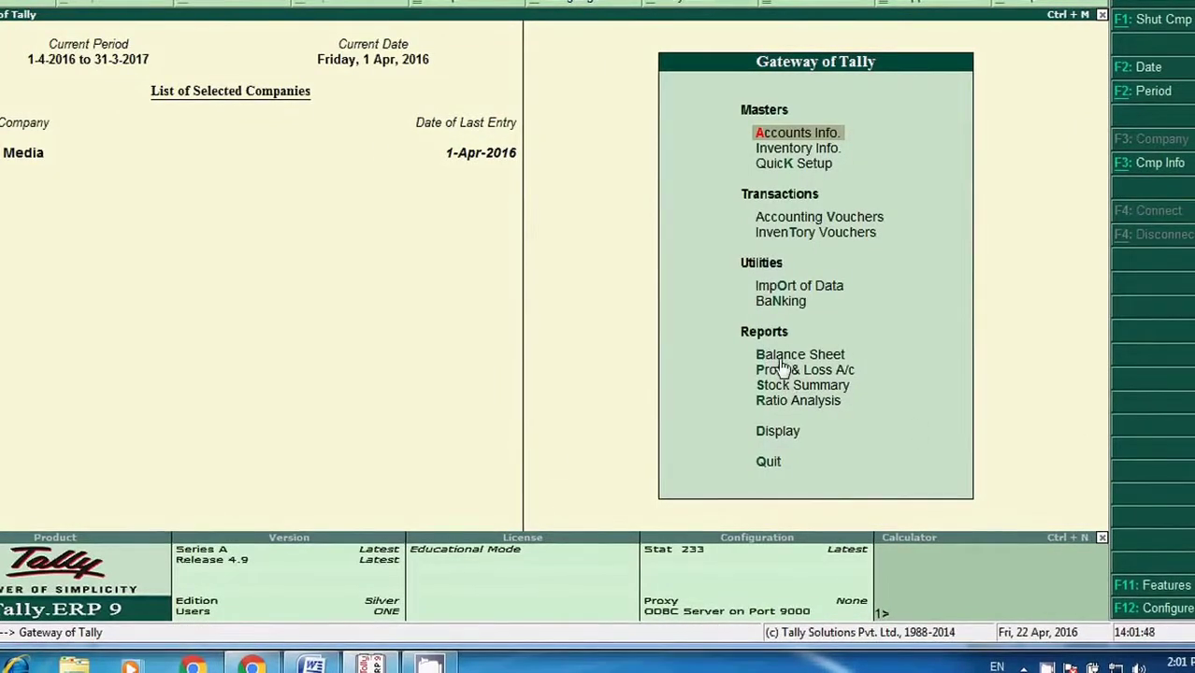
{"action": "left_click", "coordinate": [781, 359]}
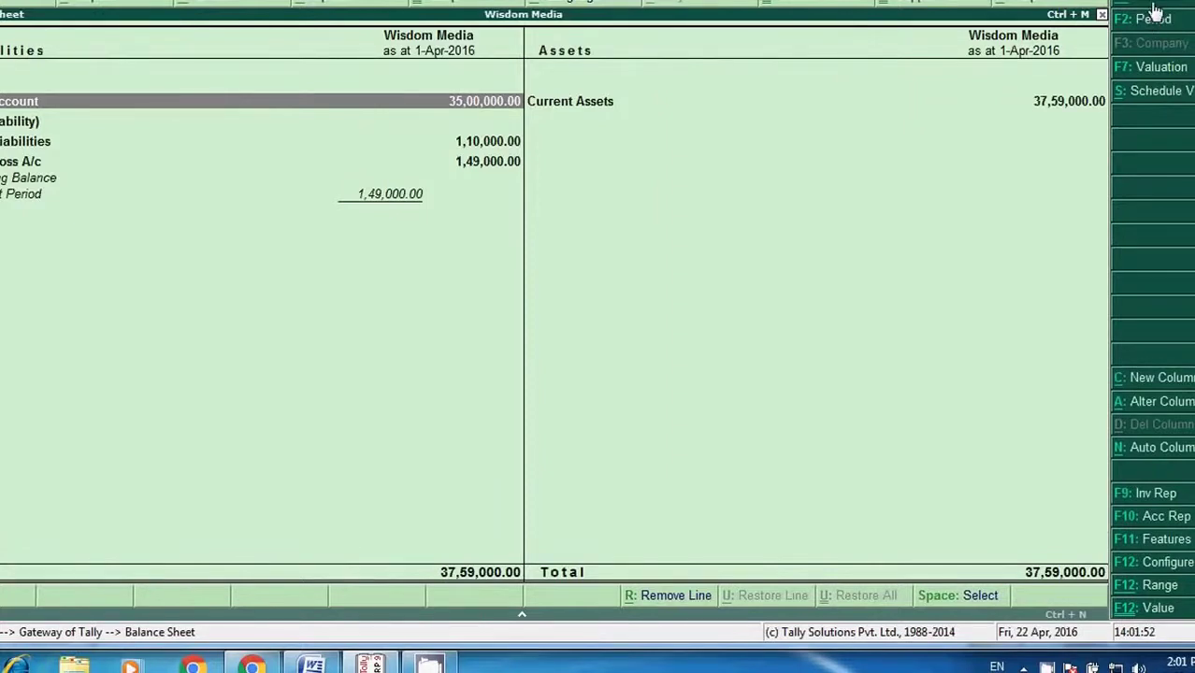
{"action": "key", "text": "alt+F1"}
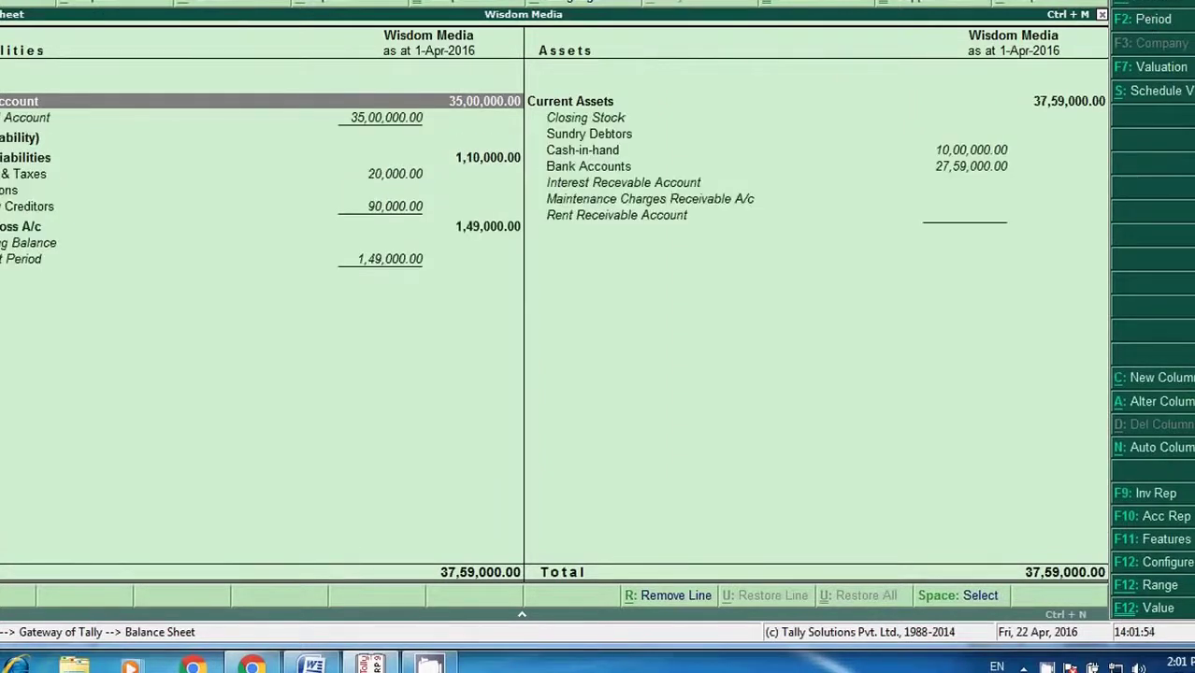
Step: Examine the Sundry Creditors group behind the Balance Sheet for the balance owed to S V Consulting Pvt Ltd, and close the report
{"action": "left_click", "coordinate": [400, 208]}
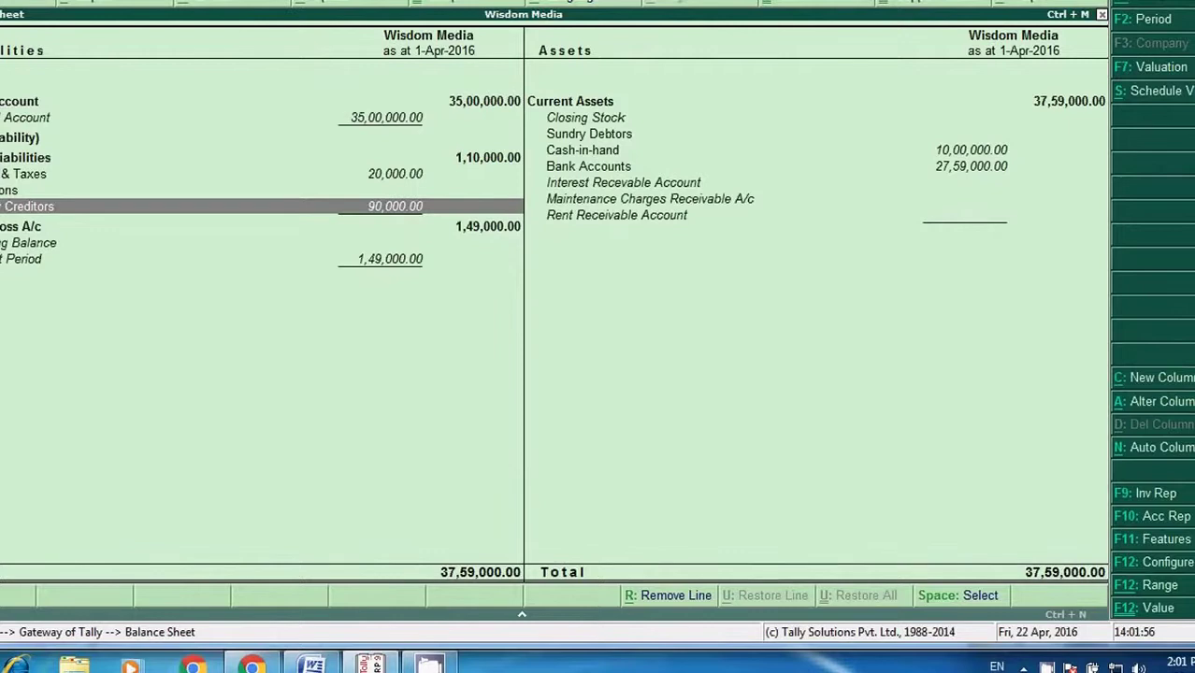
{"action": "key", "text": "Return"}
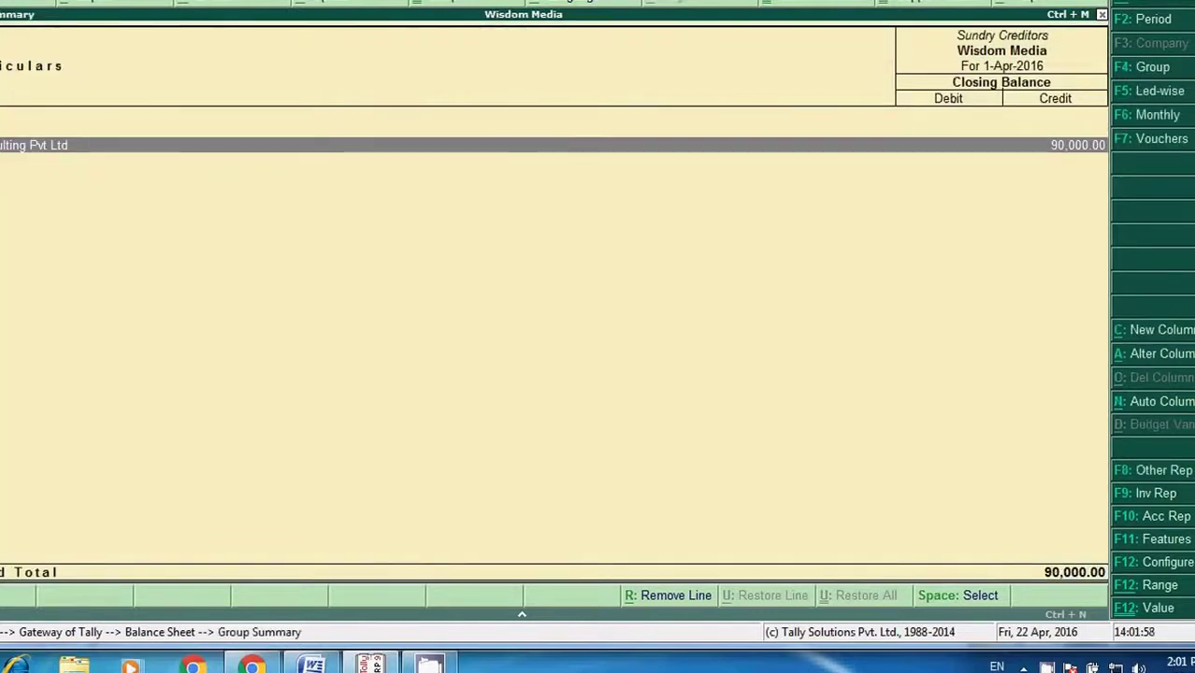
{"action": "key", "text": "Escape"}
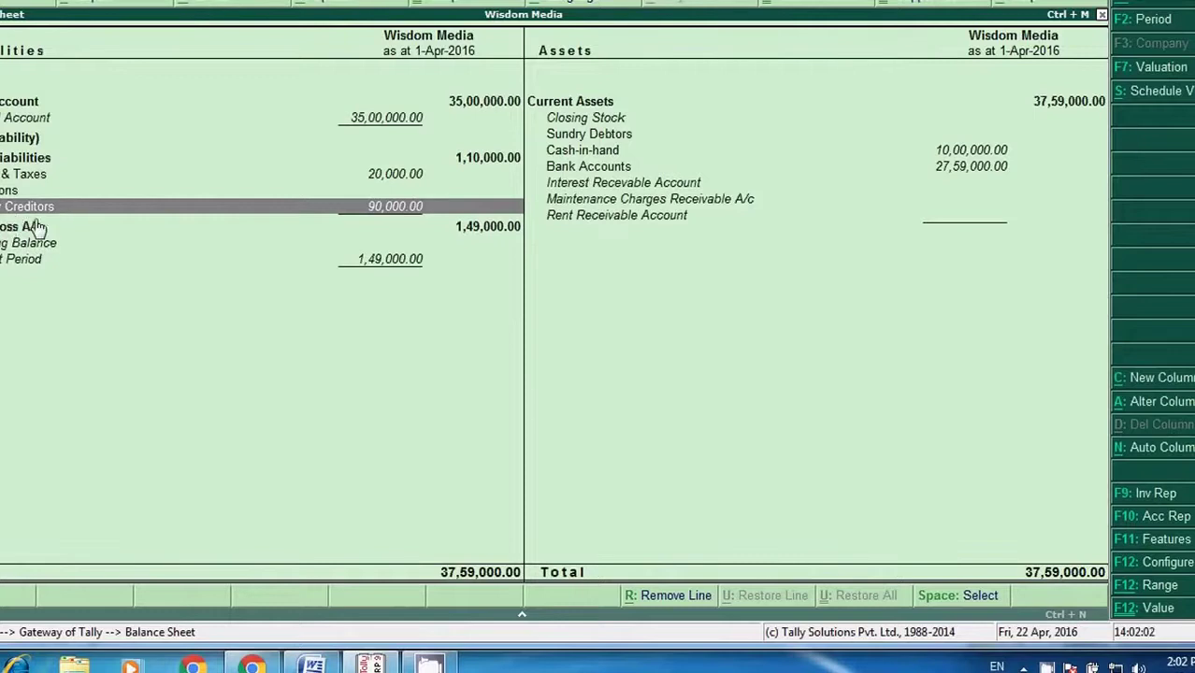
{"action": "key", "text": "Return"}
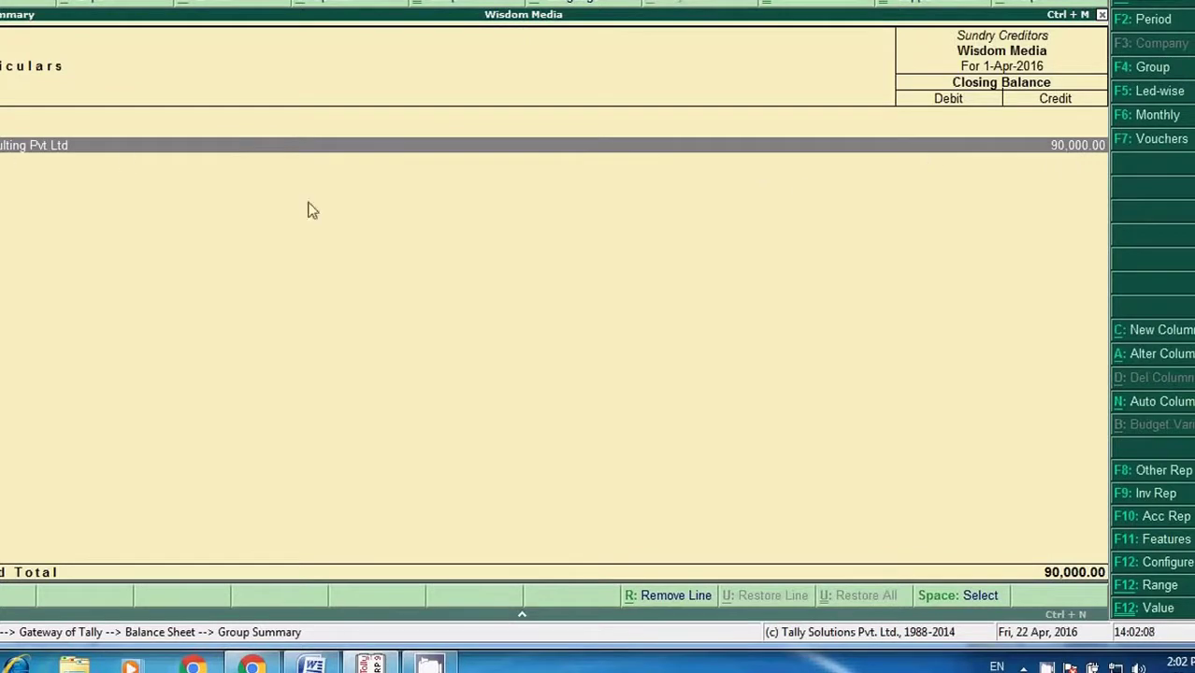
{"action": "key", "text": "Escape"}
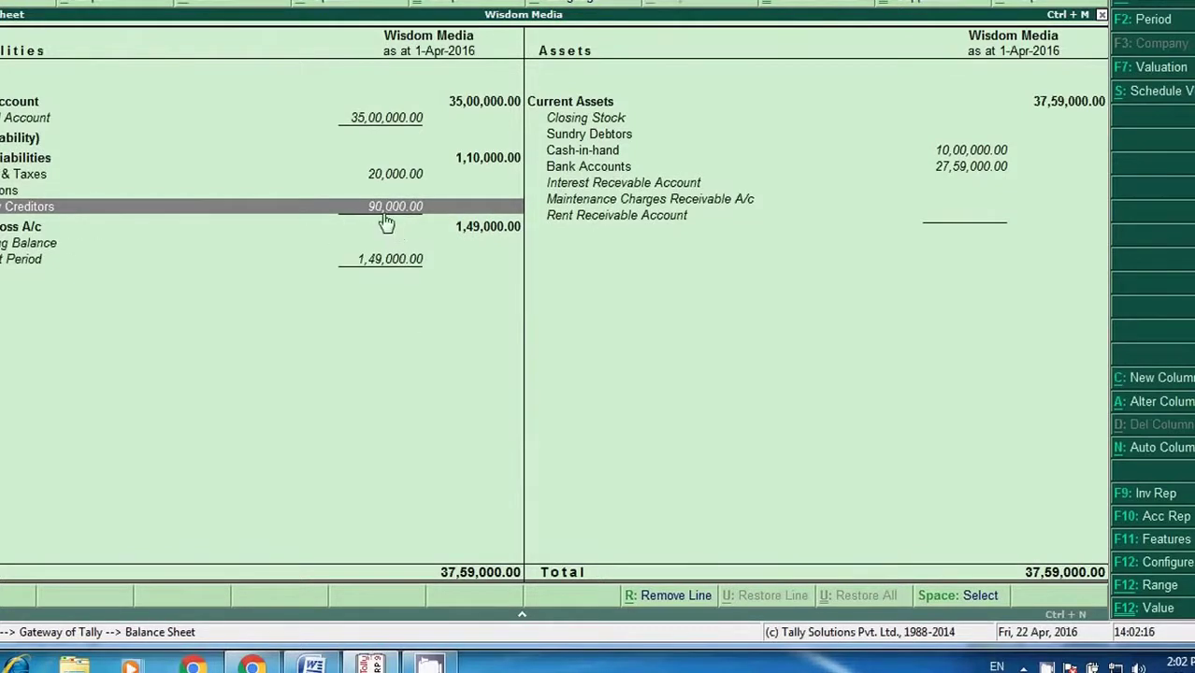
{"action": "key", "text": "Right"}
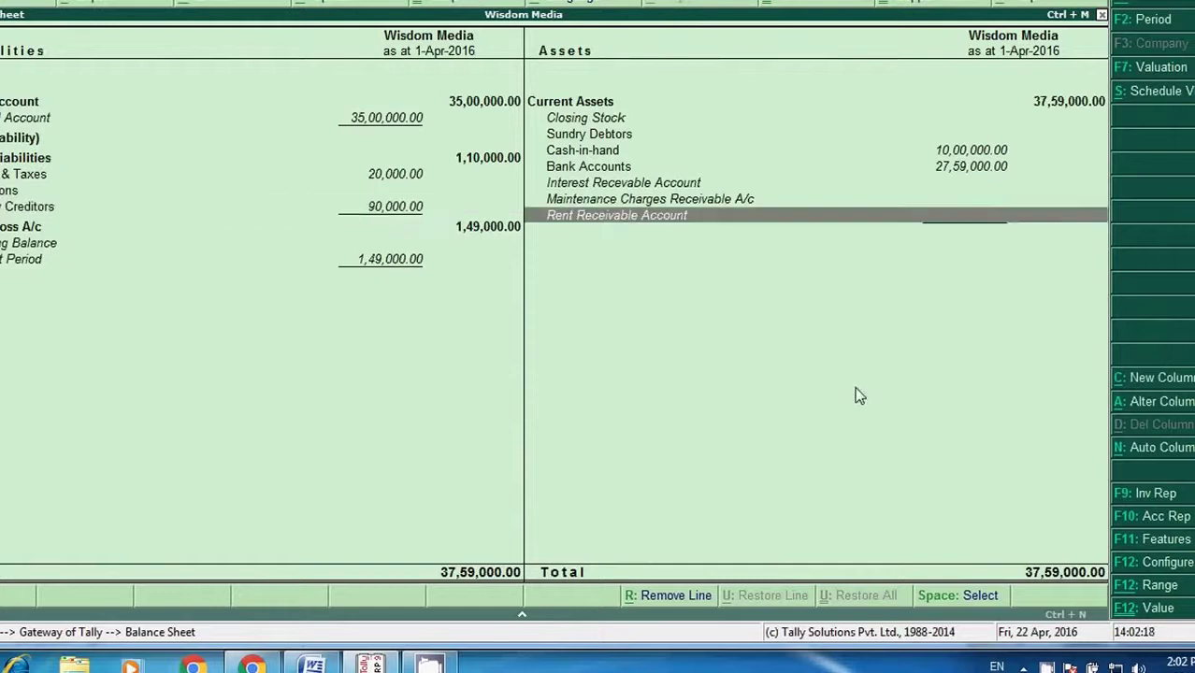
{"action": "key", "text": "Escape"}
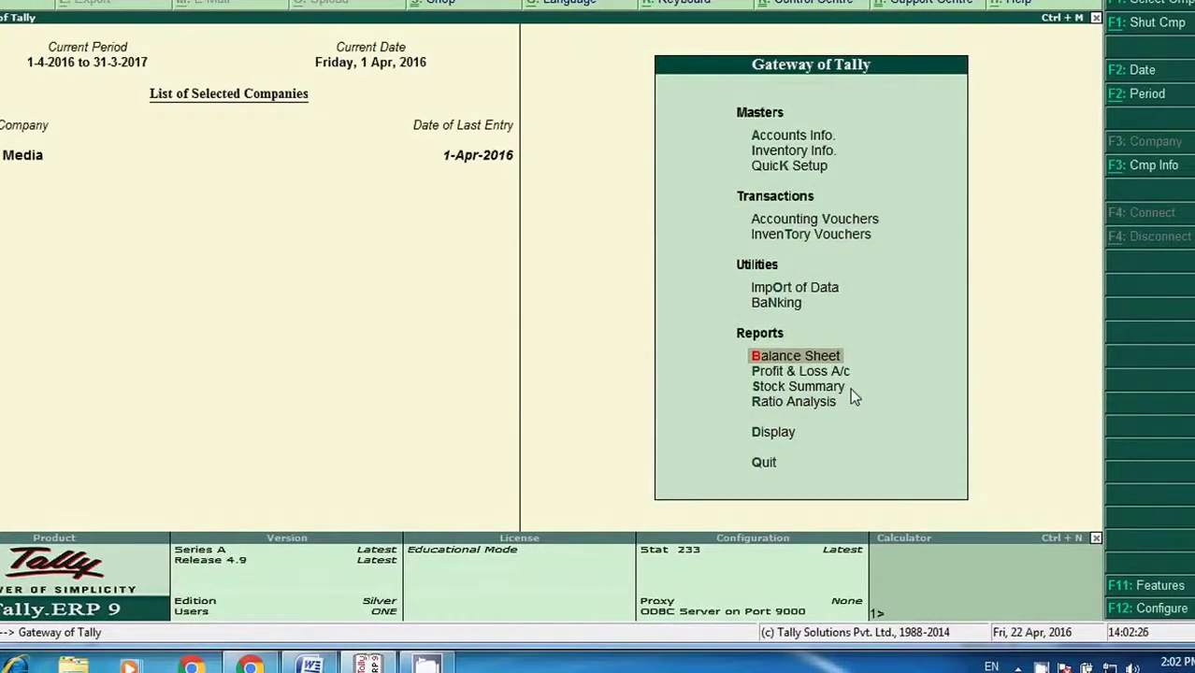
Step: Display the ledger vouchers of S V Consulting Pvt Ltd from the account books
{"action": "left_click", "coordinate": [772, 434]}
{"action": "key", "text": "a"}
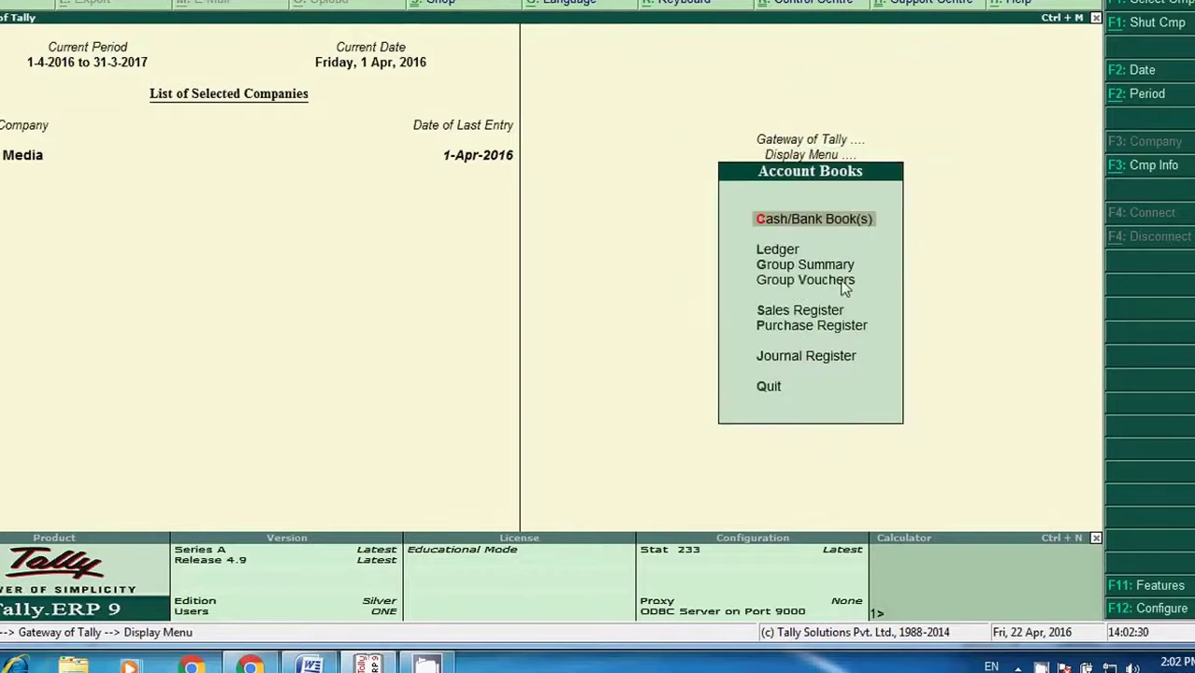
{"action": "key", "text": "Escape"}
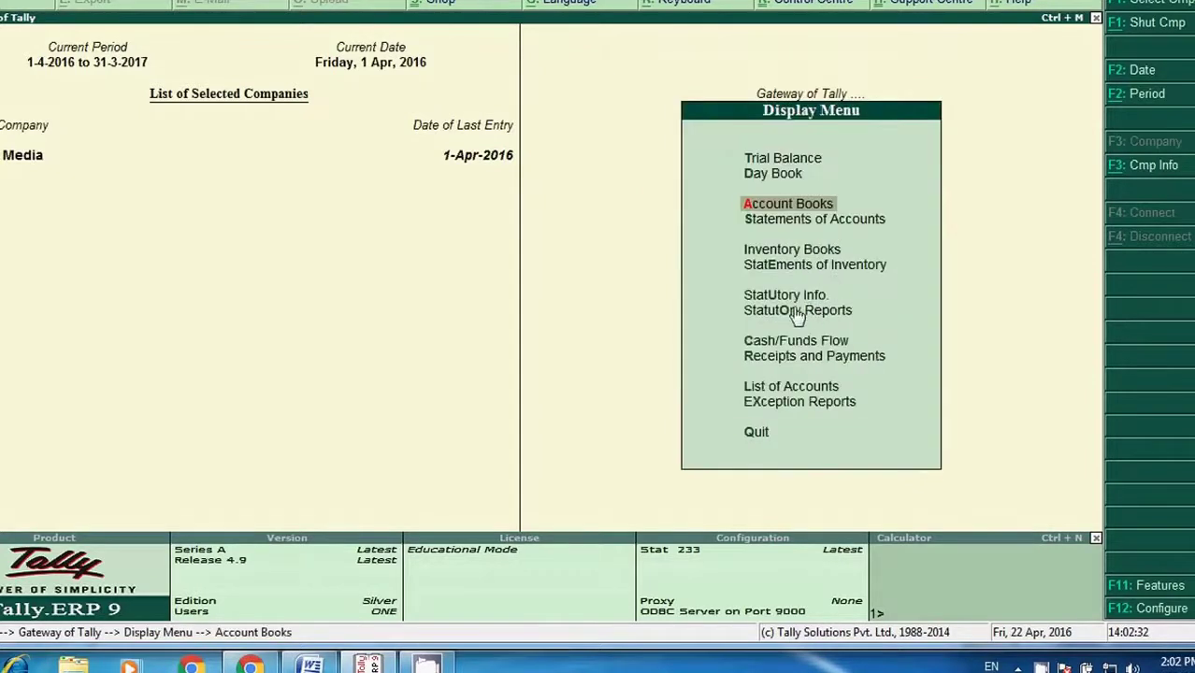
{"action": "left_click", "coordinate": [790, 211]}
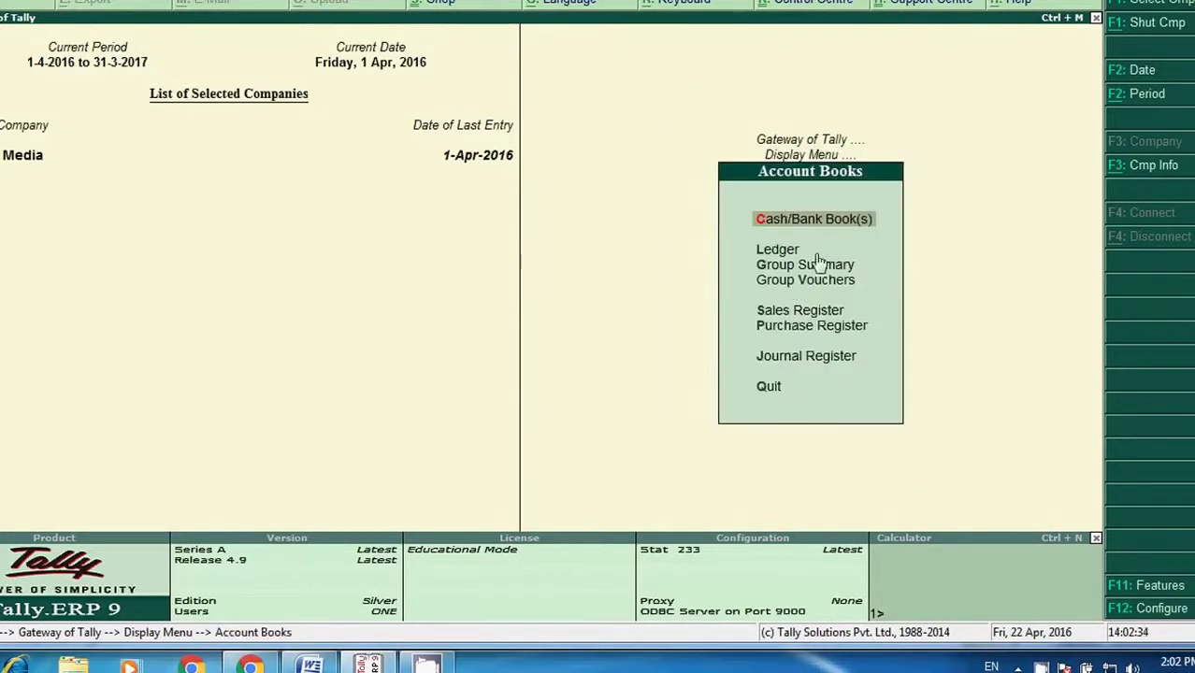
{"action": "left_click", "coordinate": [778, 253]}
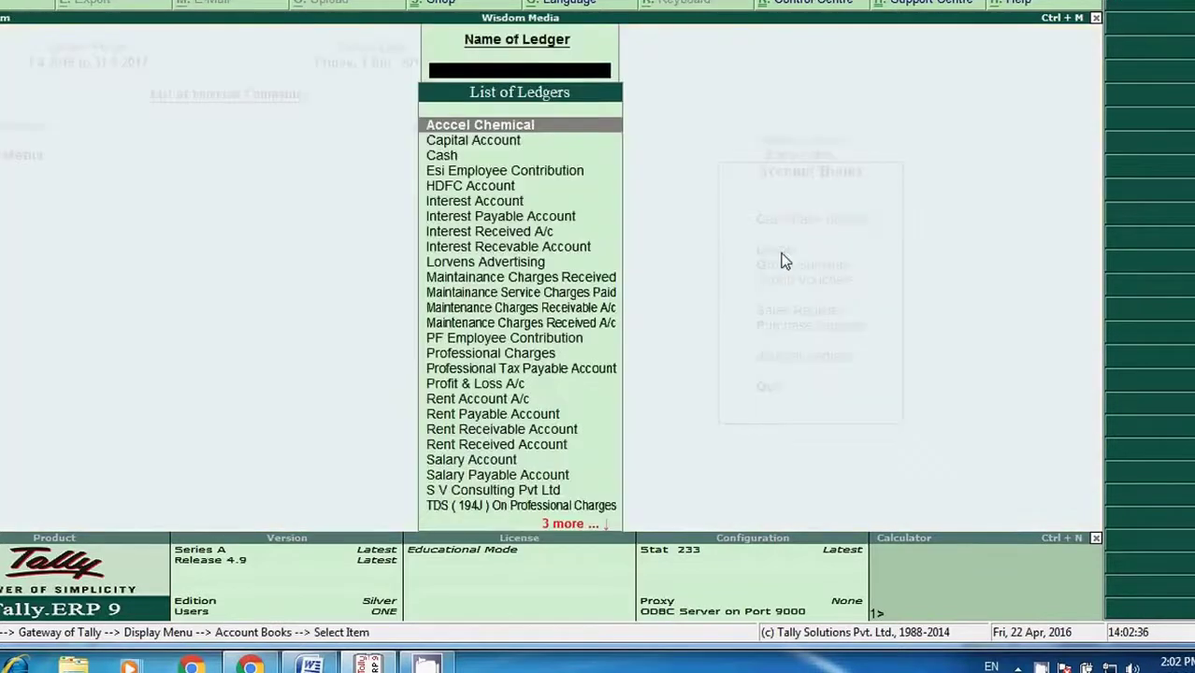
{"action": "type", "text": "SV"}
{"action": "key", "text": "Return"}
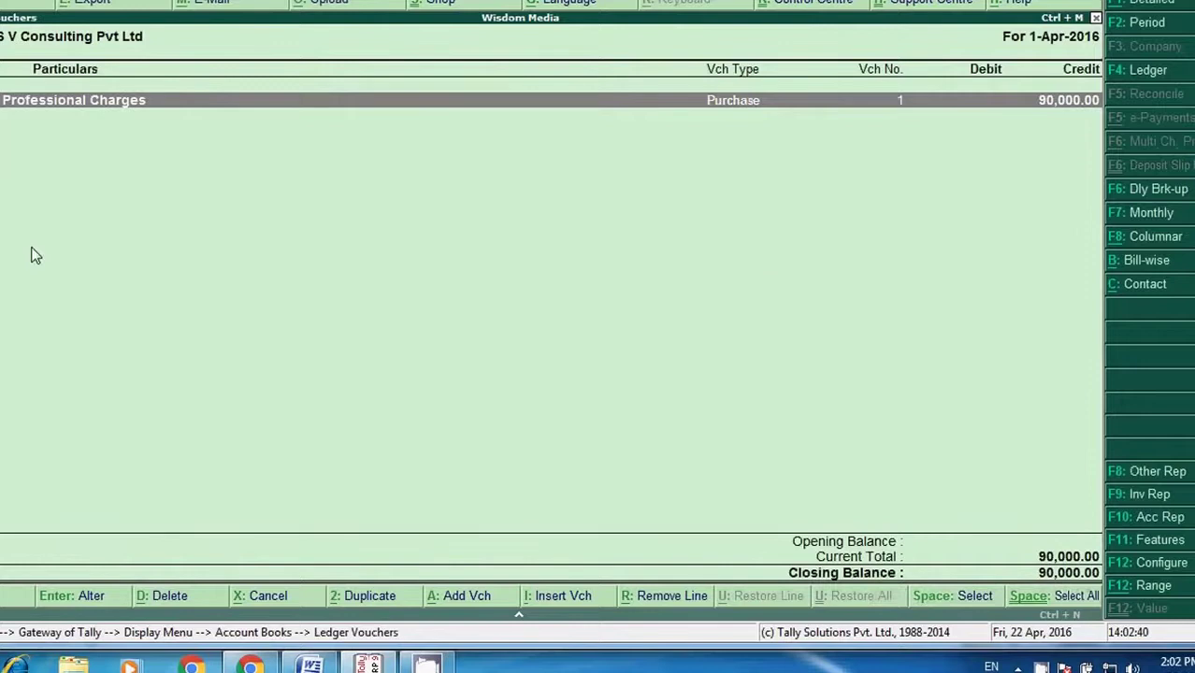
Step: Try to extend the S V Consulting Pvt Ltd ledger report's period to 31-03-2017, and return to the Gateway of Tally
{"action": "left_click", "coordinate": [1148, 24]}
{"action": "key", "text": "Return"}
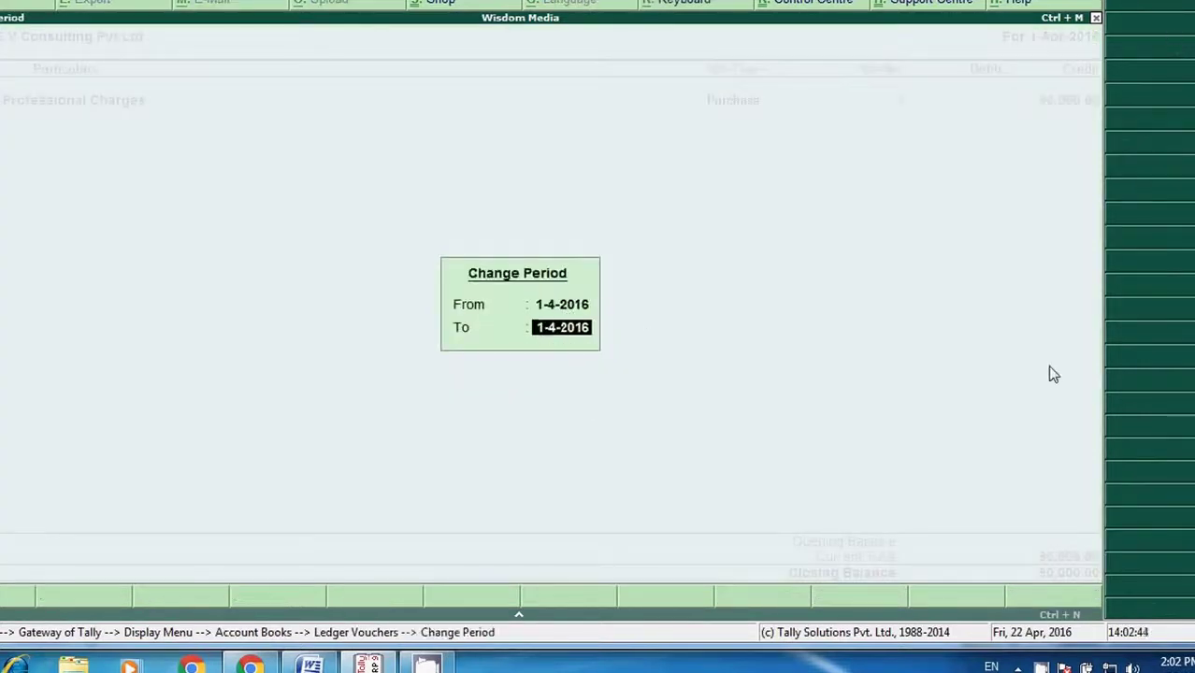
{"action": "key", "text": "BackSpace"}
{"action": "type", "text": "31-03"}
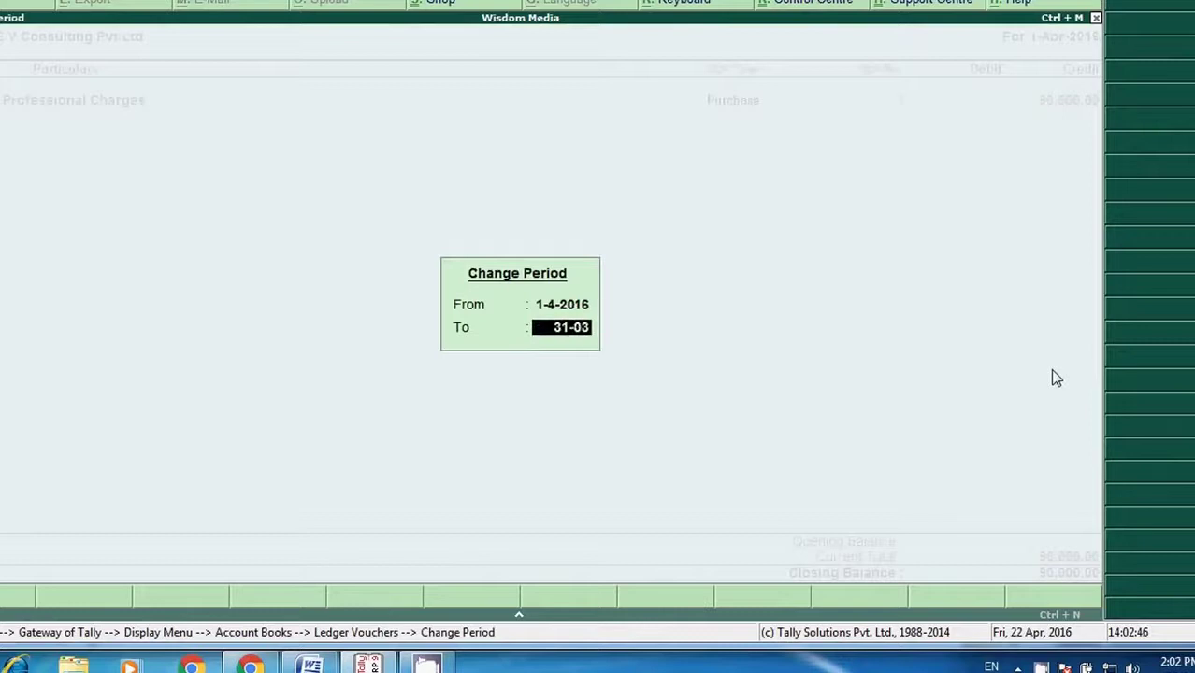
{"action": "type", "text": "-2016"}
{"action": "key", "text": "BackSpace"}
{"action": "type", "text": "7"}
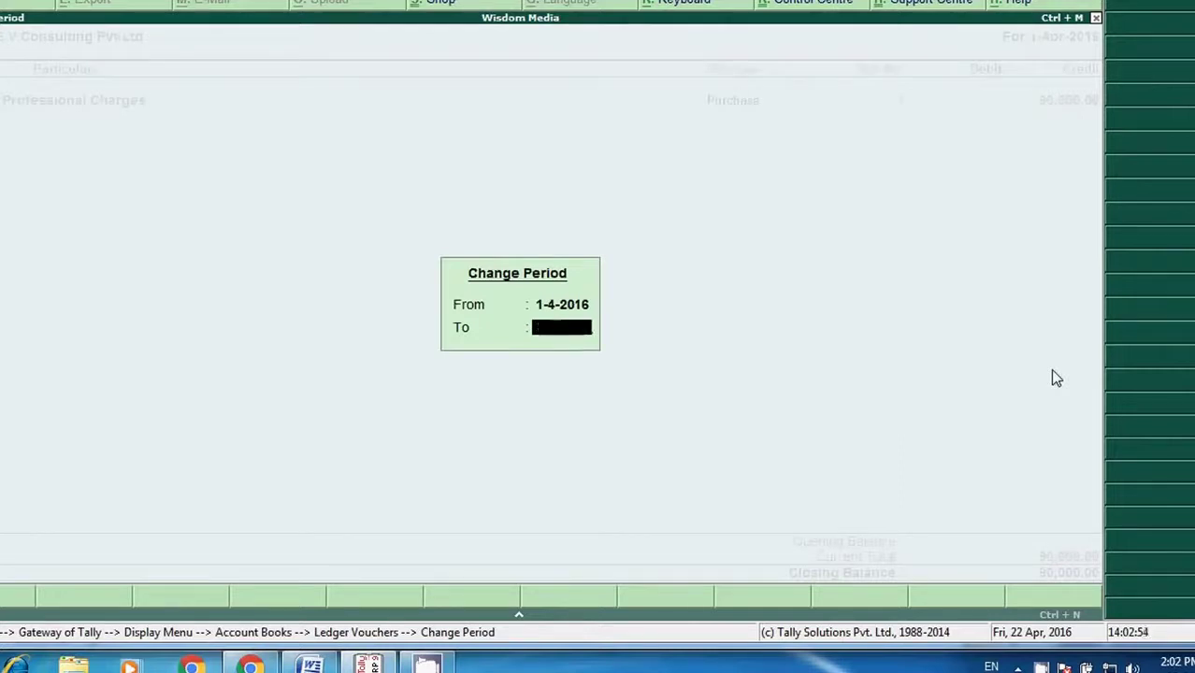
{"action": "key", "text": "Return"}
{"action": "key", "text": "Escape"}
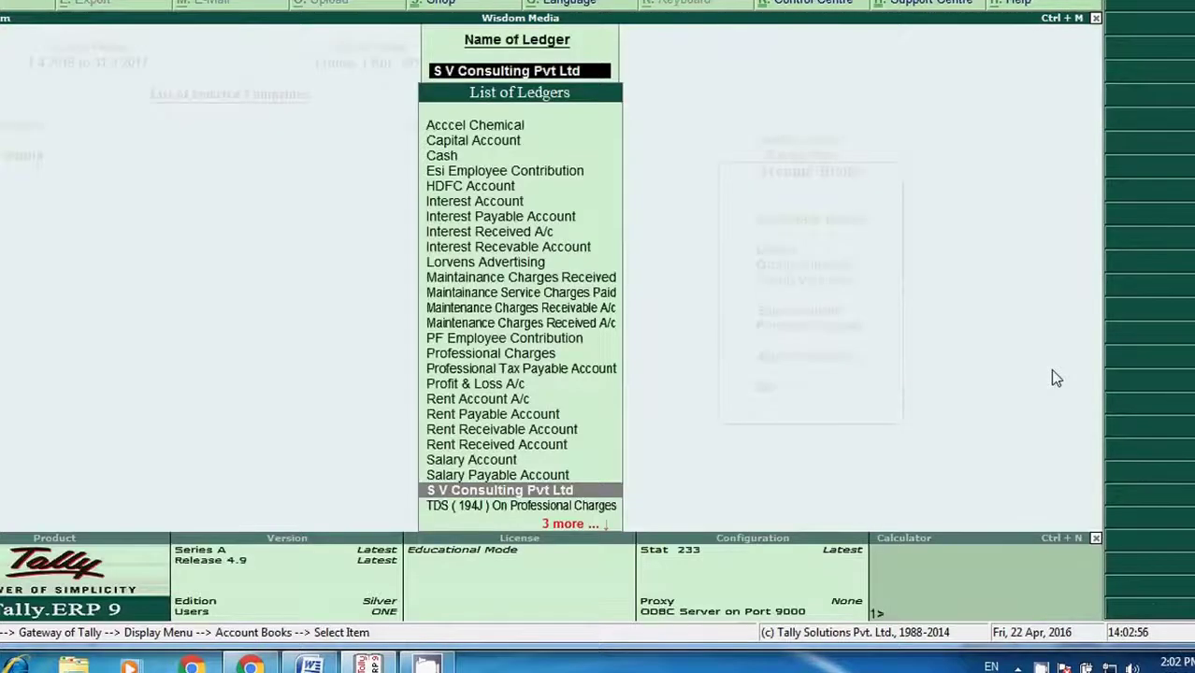
{"action": "key", "text": "Escape"}
{"action": "key", "text": "Escape"}
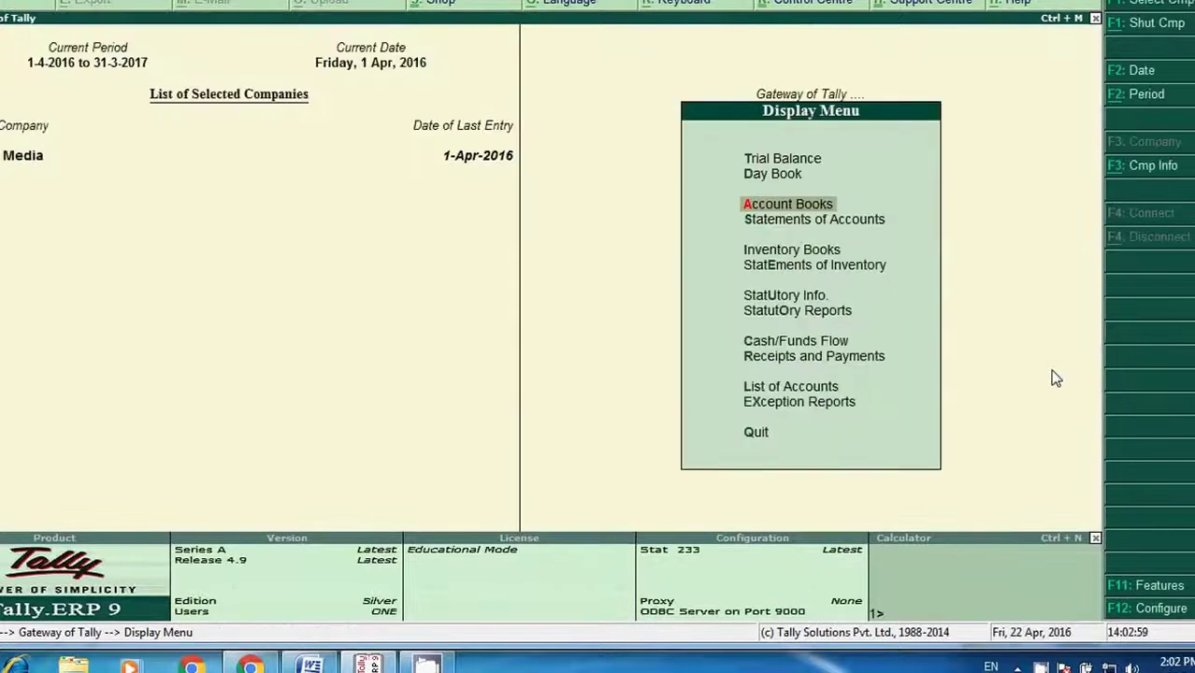
{"action": "key", "text": "Escape"}
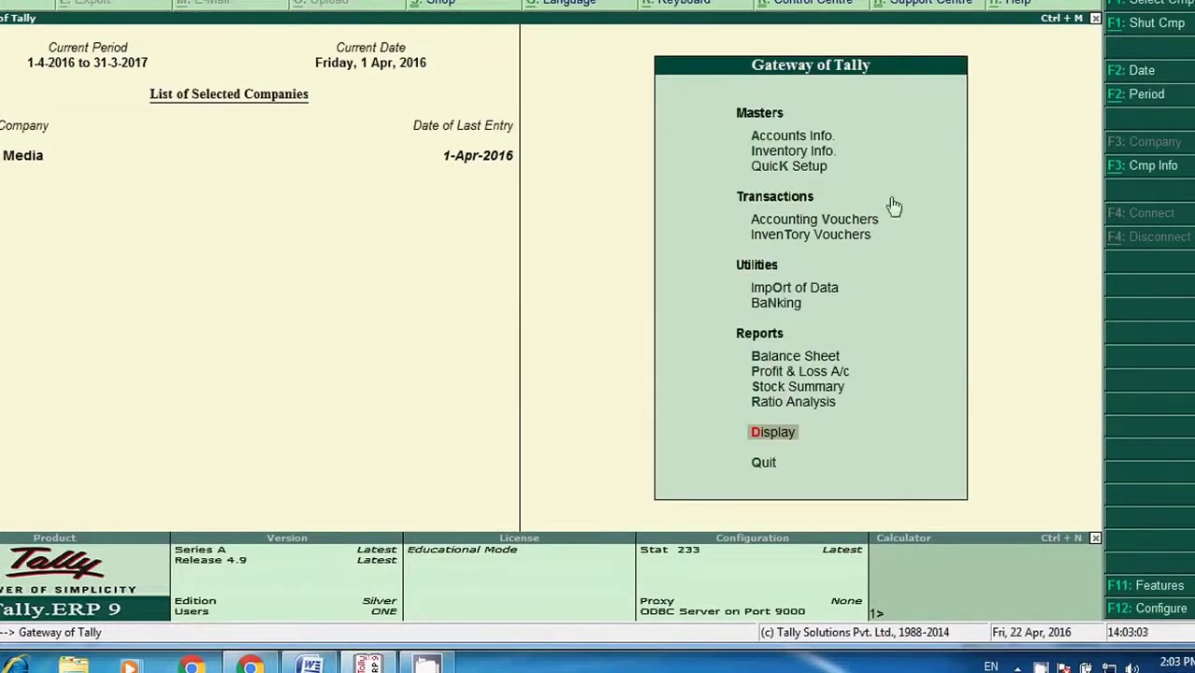
Step: Start a payment voucher from HDFC Account with S V Consulting Pvt Ltd as the party being paid
{"action": "left_click", "coordinate": [808, 224]}
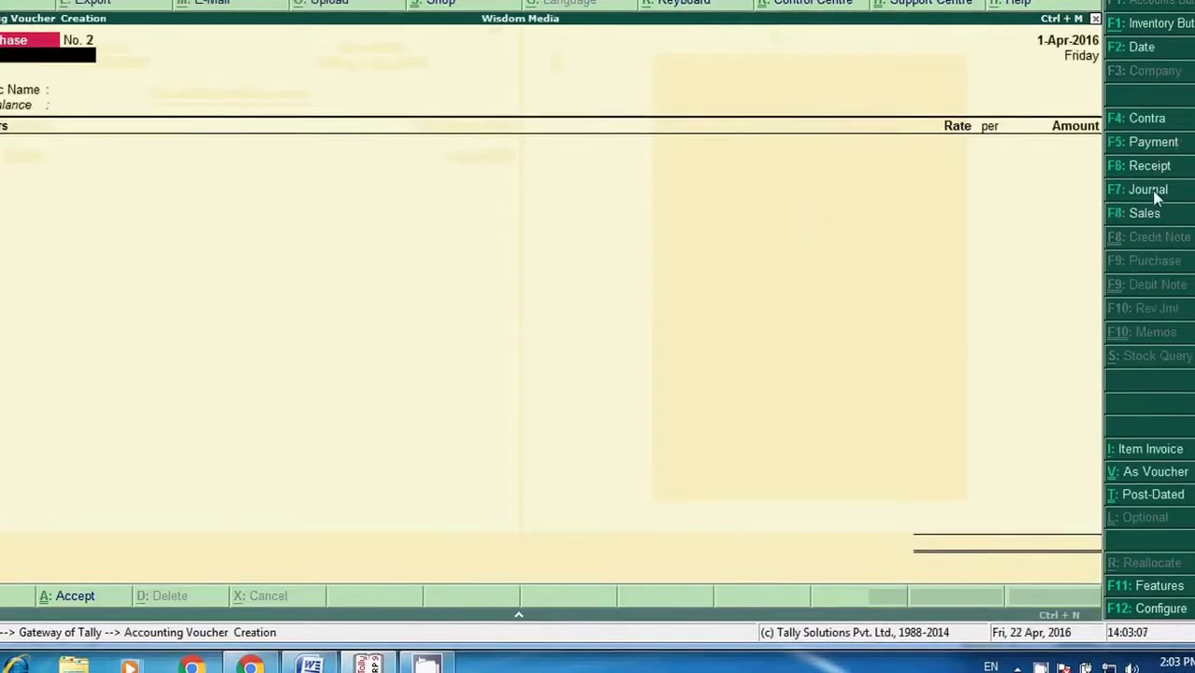
{"action": "left_click", "coordinate": [1155, 143]}
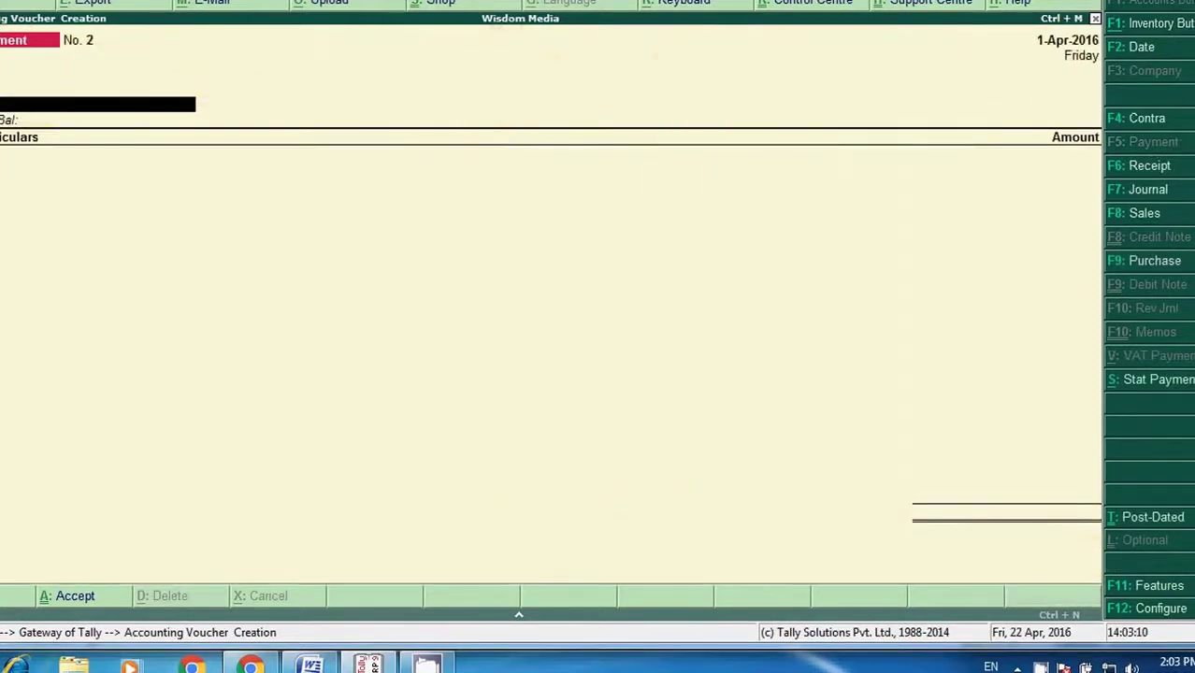
{"action": "type", "text": "HD"}
{"action": "key", "text": "Return"}
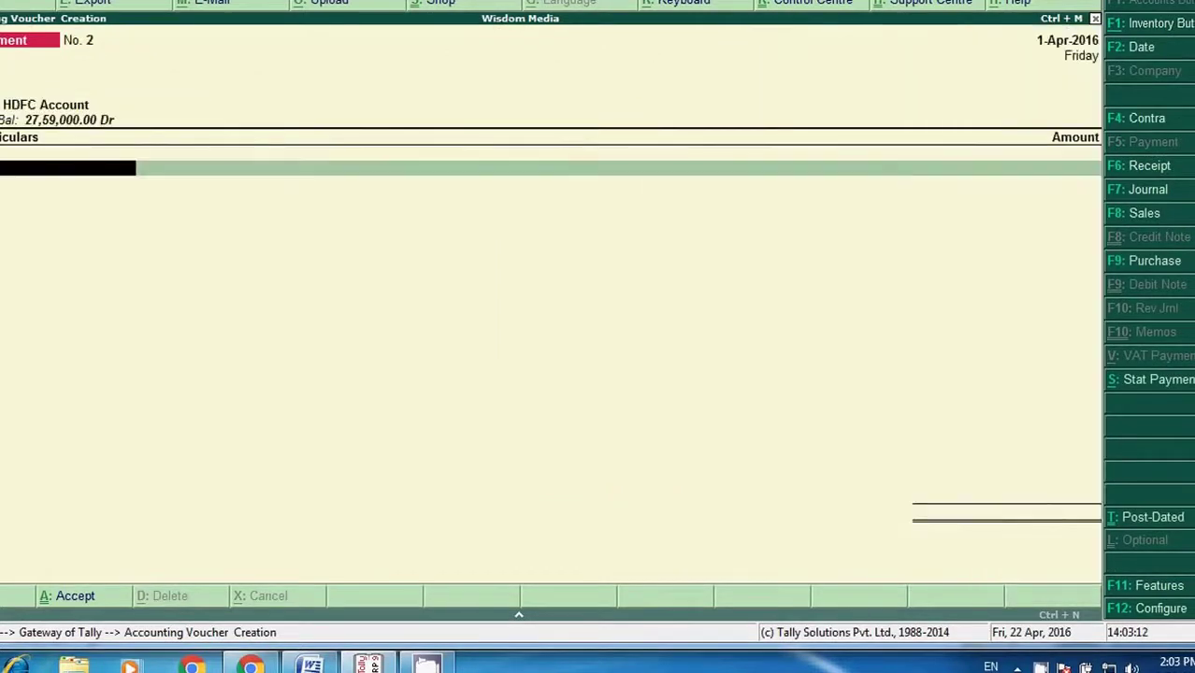
{"action": "type", "text": "sv"}
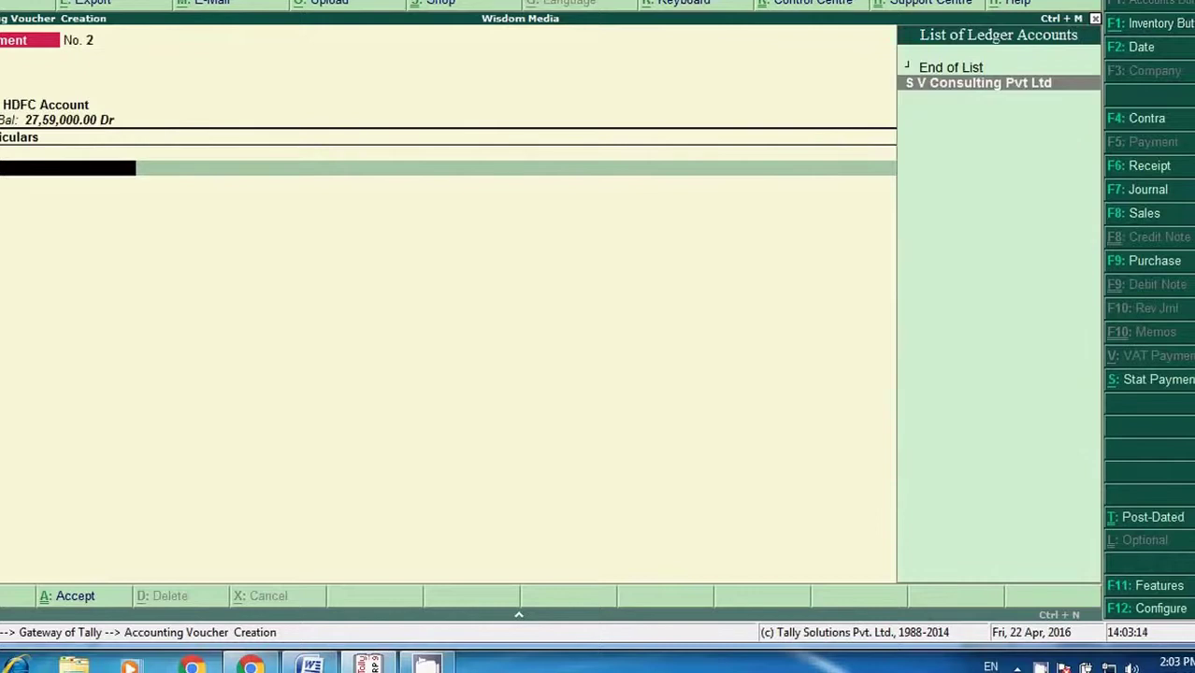
{"action": "key", "text": "Return"}
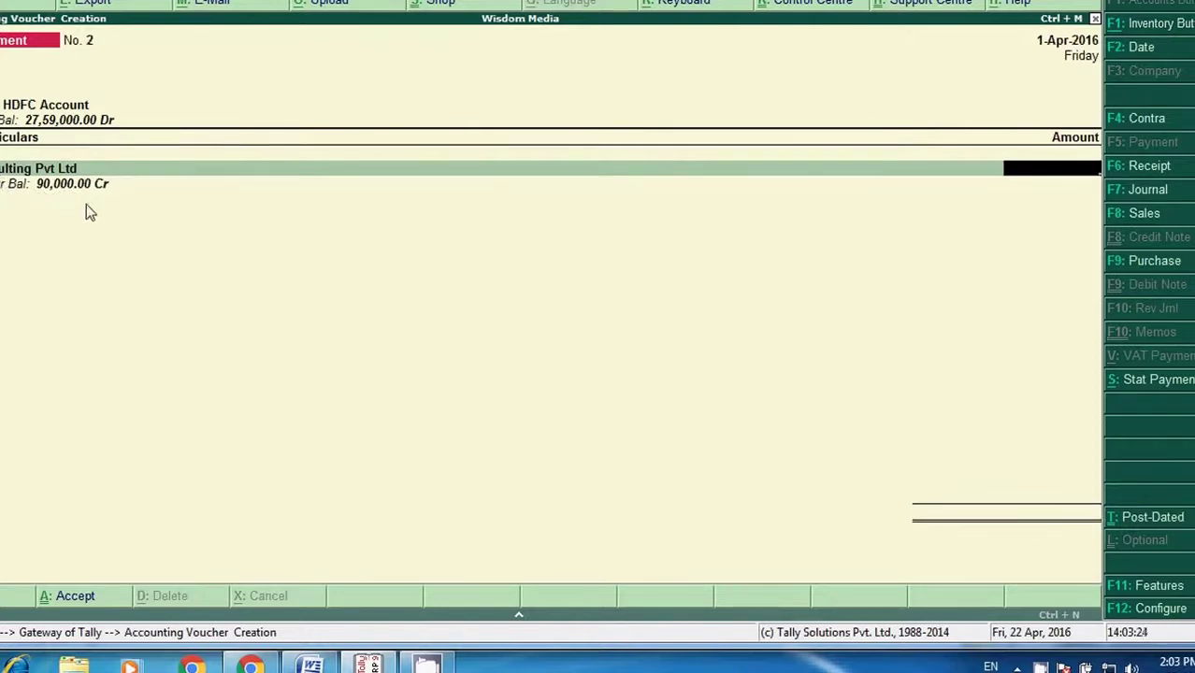
Step: Set the payment amount to 90,000 and allocate it as Agst Ref to pending bill 121
{"action": "type", "text": "0000"}
{"action": "key", "text": "Return"}
{"action": "key", "text": "Return"}
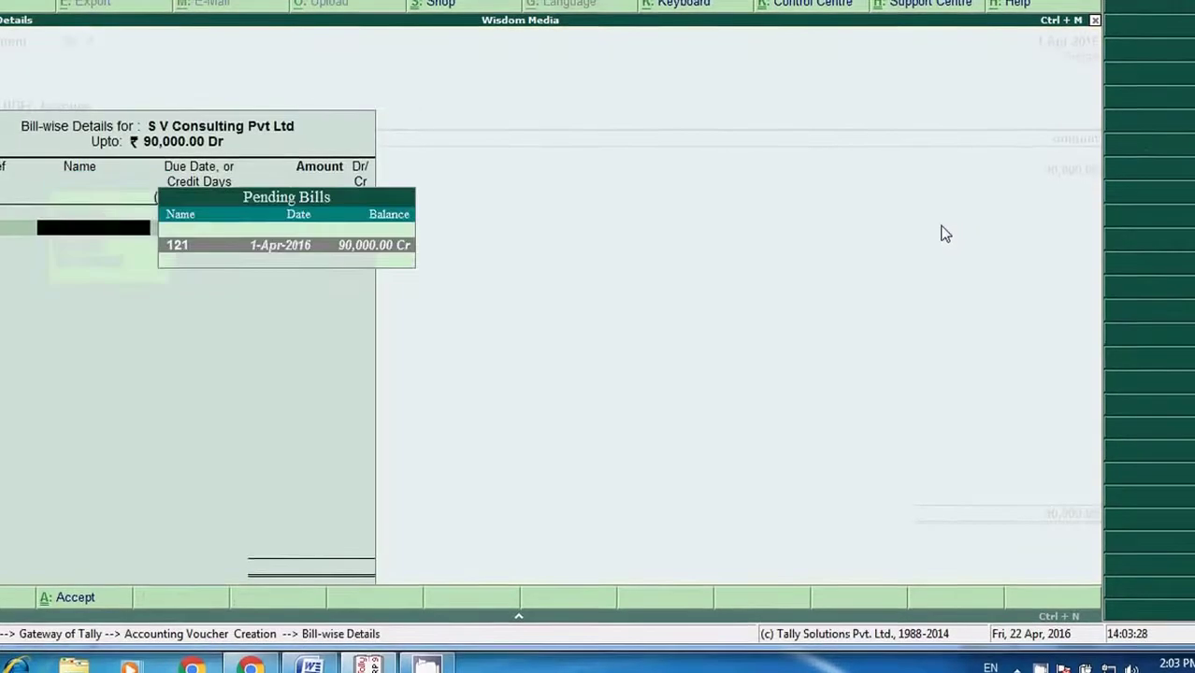
{"action": "key", "text": "Return"}
{"action": "key", "text": "Return"}
{"action": "key", "text": "Return"}
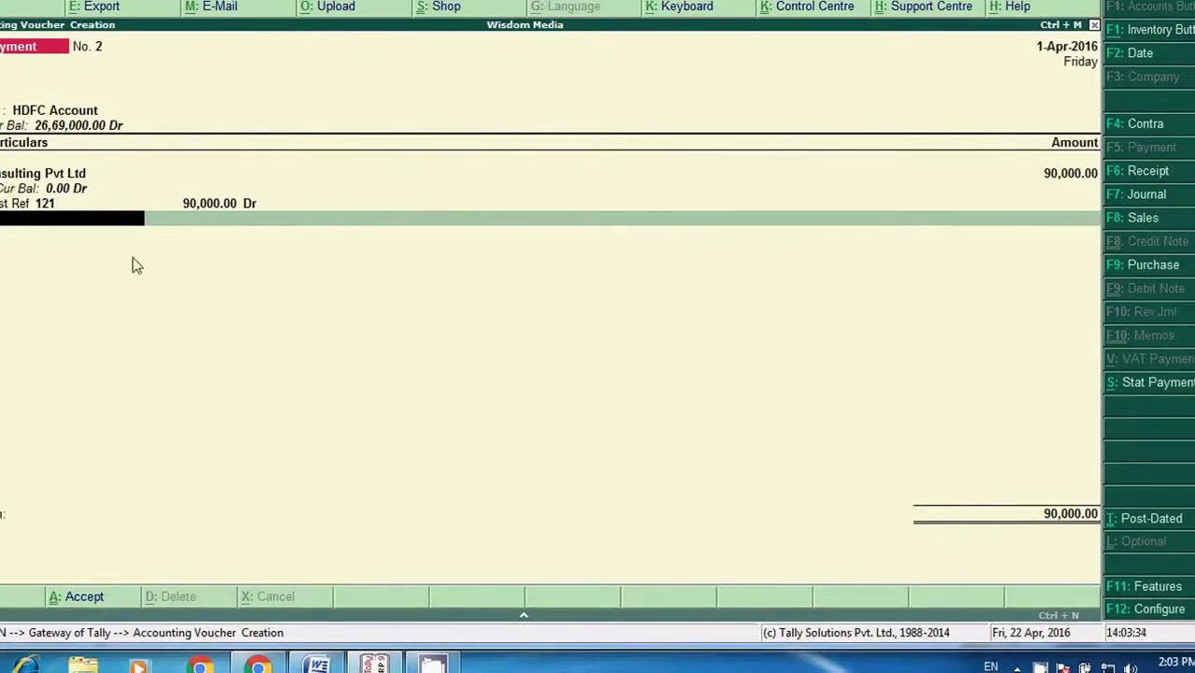
Step: End the ledger list and accept the HDFC Account bank allocation as an A/c Payee cheque dated 1-Apr-2016 without an instrument number
{"action": "key", "text": "Return"}
{"action": "key", "text": "Return"}
{"action": "key", "text": "Return"}
{"action": "key", "text": "Return"}
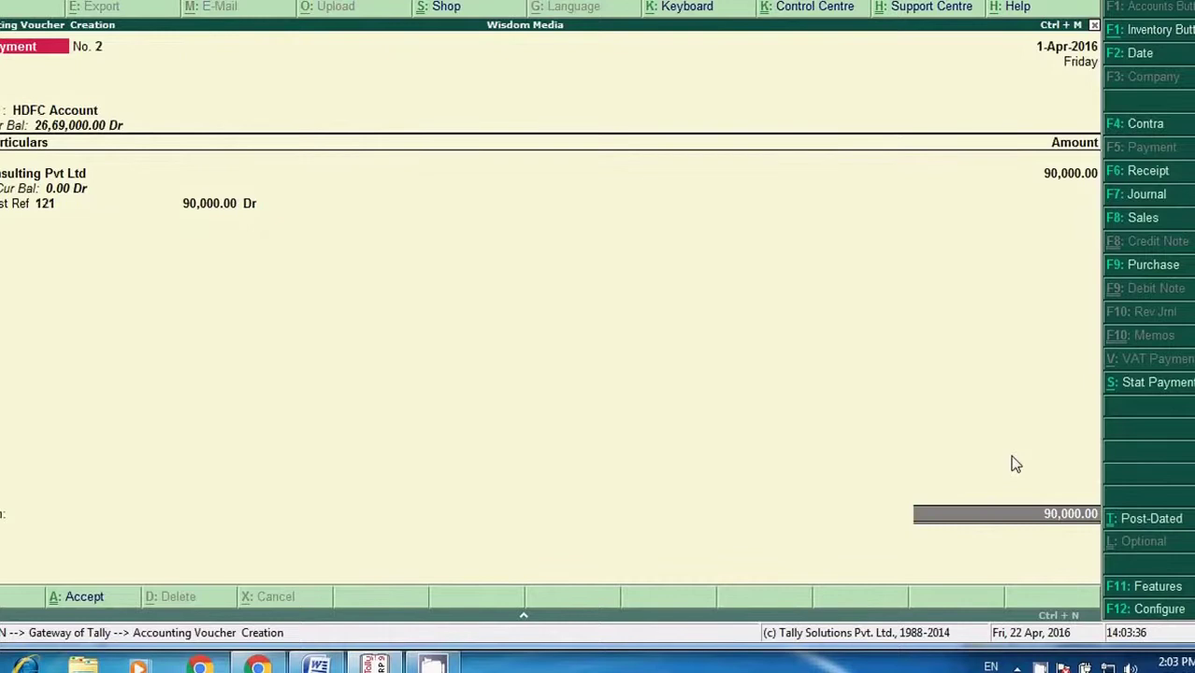
{"action": "key", "text": "Return"}
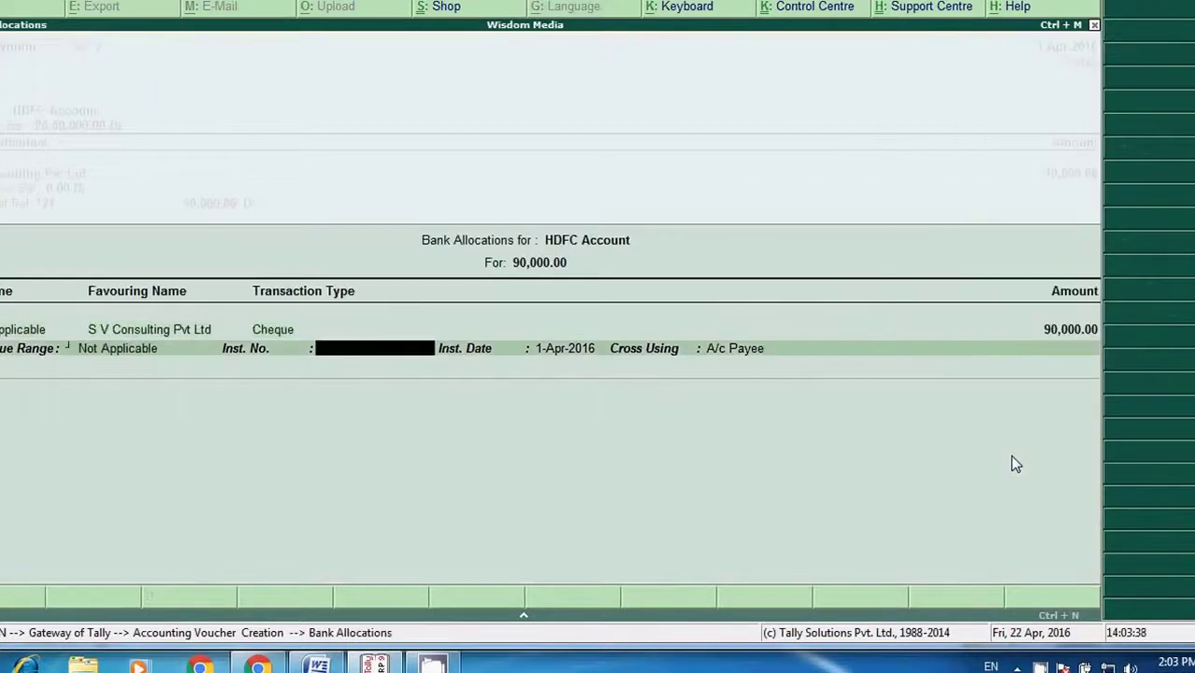
{"action": "key", "text": "Return"}
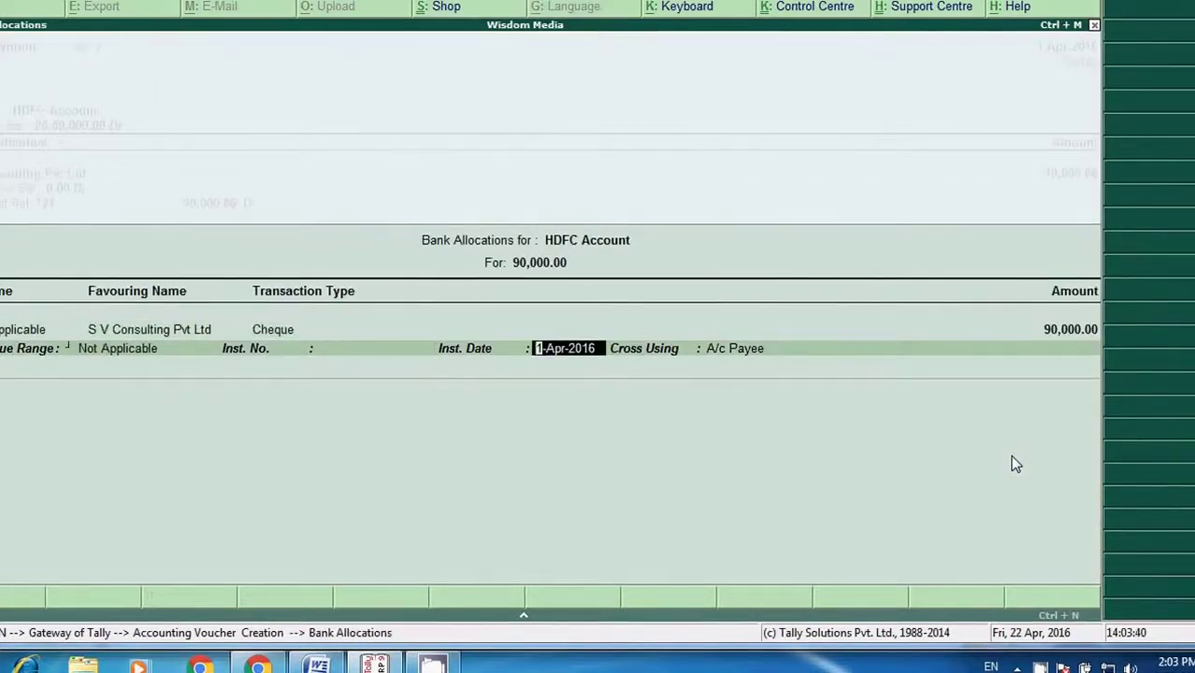
{"action": "key", "text": "Return"}
{"action": "key", "text": "Return"}
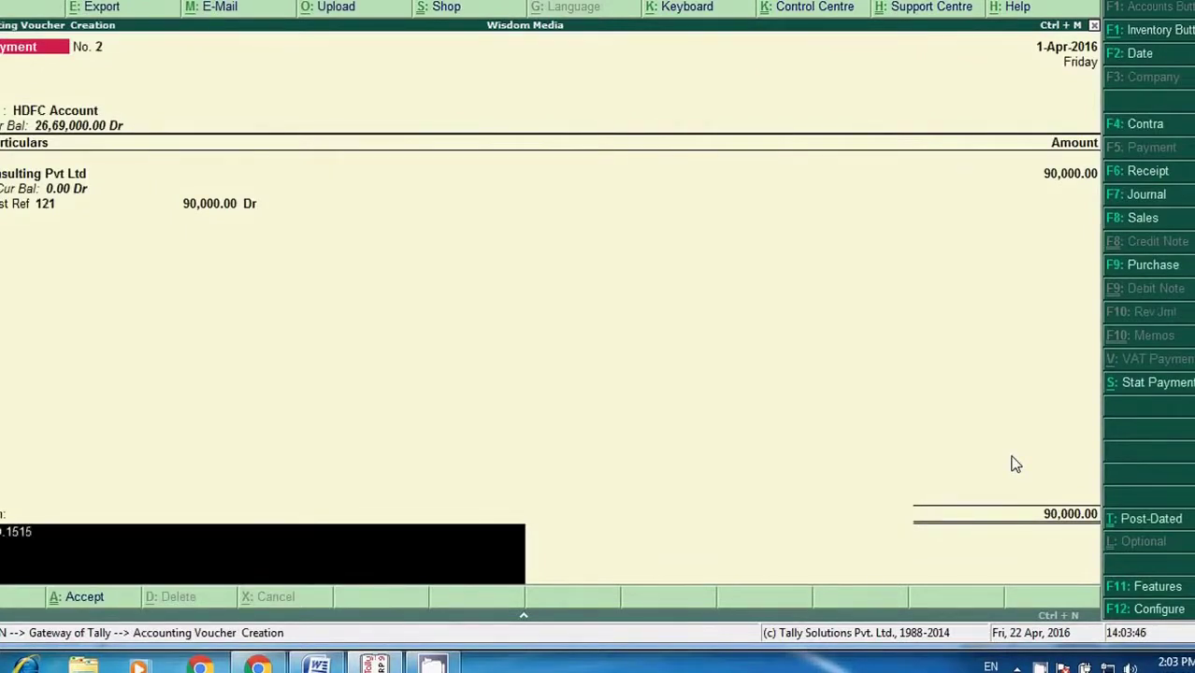
Step: Complete the narration number as 15156, add "BEING AMOUNT PAID TO SV CONSULTING PVT LTD", save the payment voucher and return to the Gateway of Tally
{"action": "type", "text": "BEIGNNG AMOUNT PAI"}
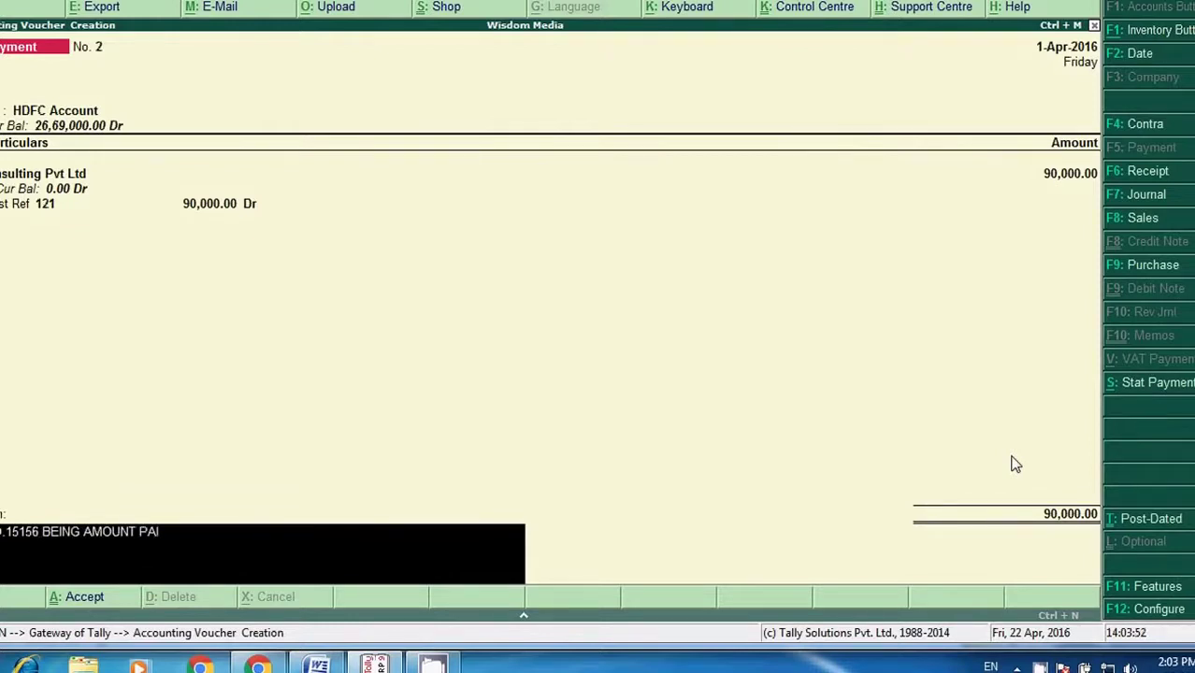
{"action": "type", "text": "D TO SV CONSULTI"}
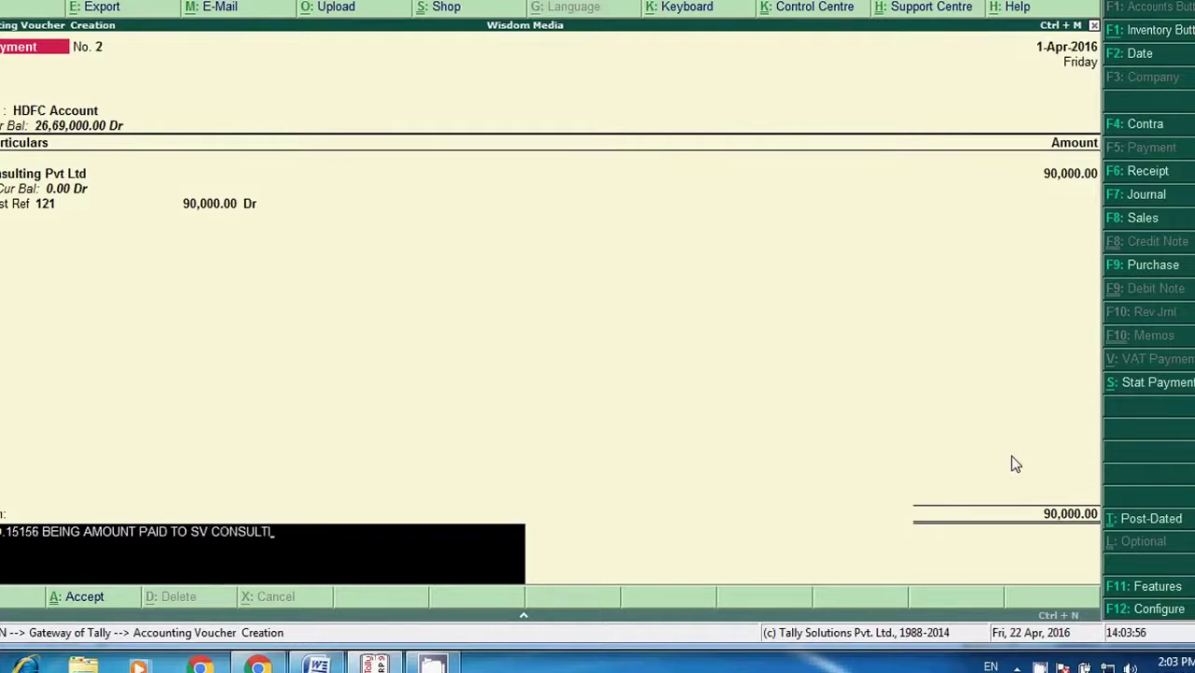
{"action": "type", "text": "NG PVT LTD"}
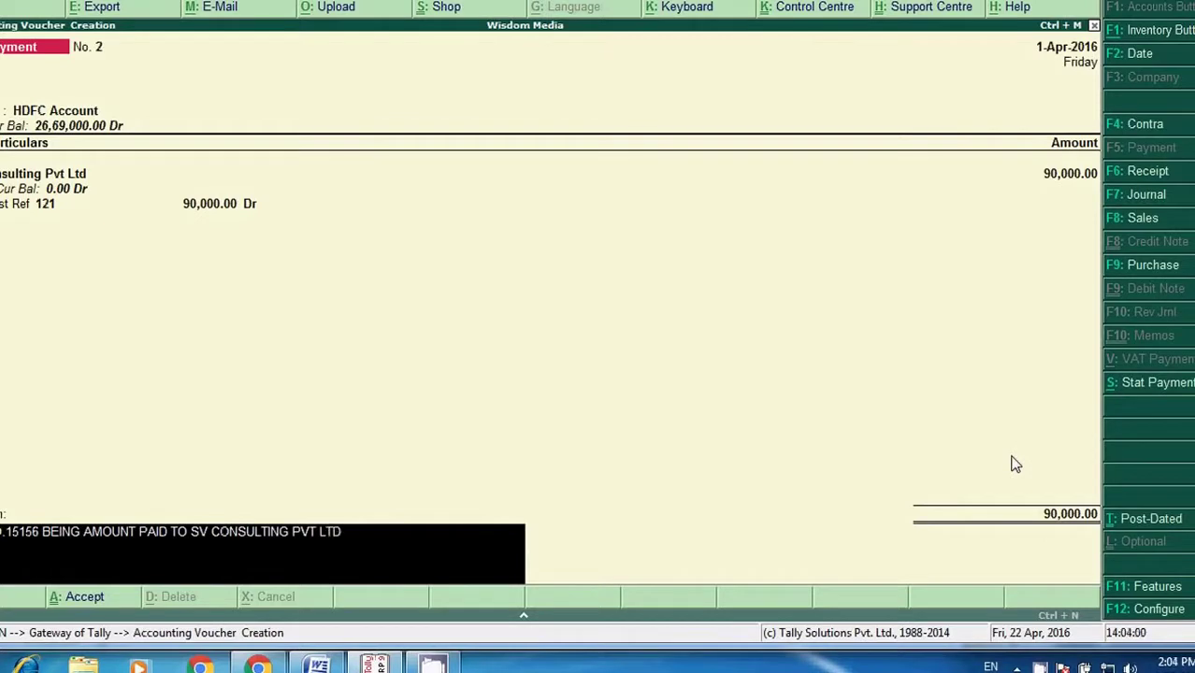
{"action": "key", "text": "Return"}
{"action": "key", "text": "Return"}
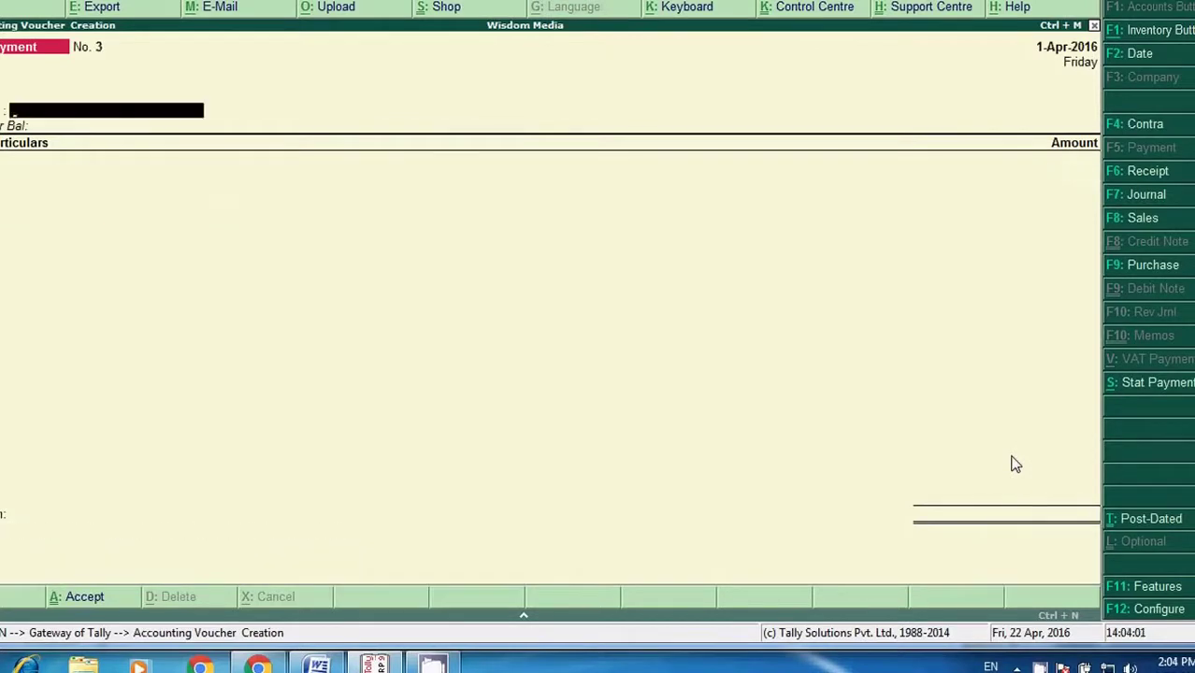
{"action": "key", "text": "Escape"}
{"action": "key", "text": "Return"}
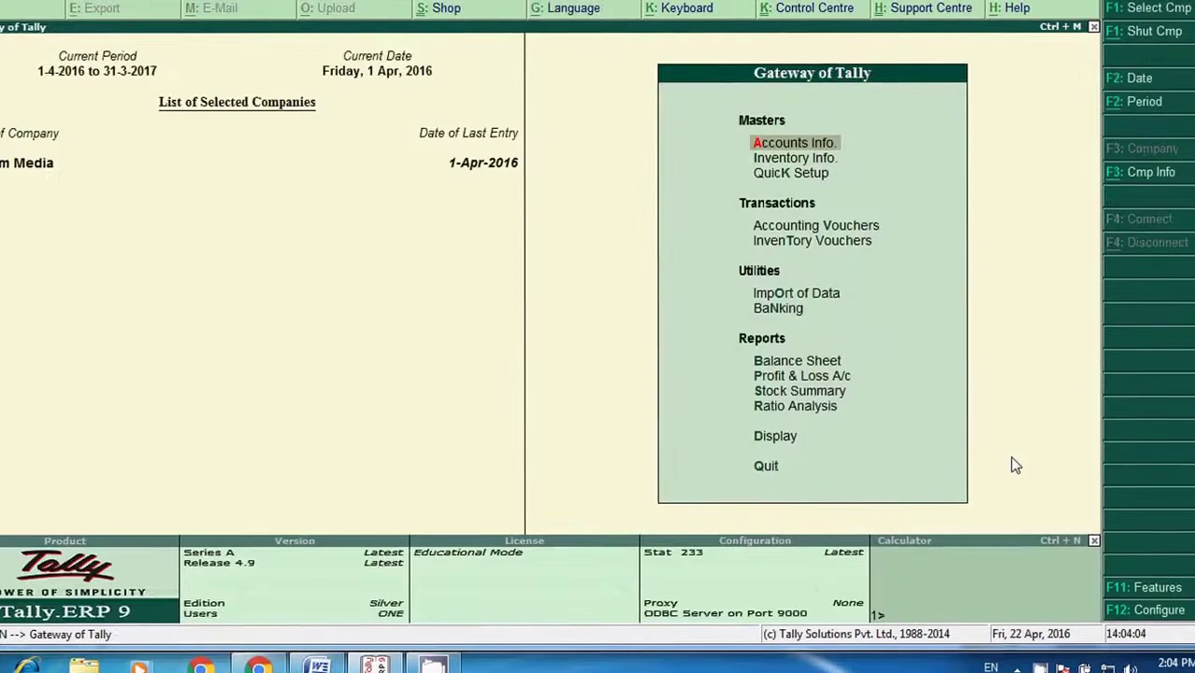
Step: Examine the Sundry Creditors line in the detailed Balance Sheet, and return to the Gateway of Tally
{"action": "key", "text": "b"}
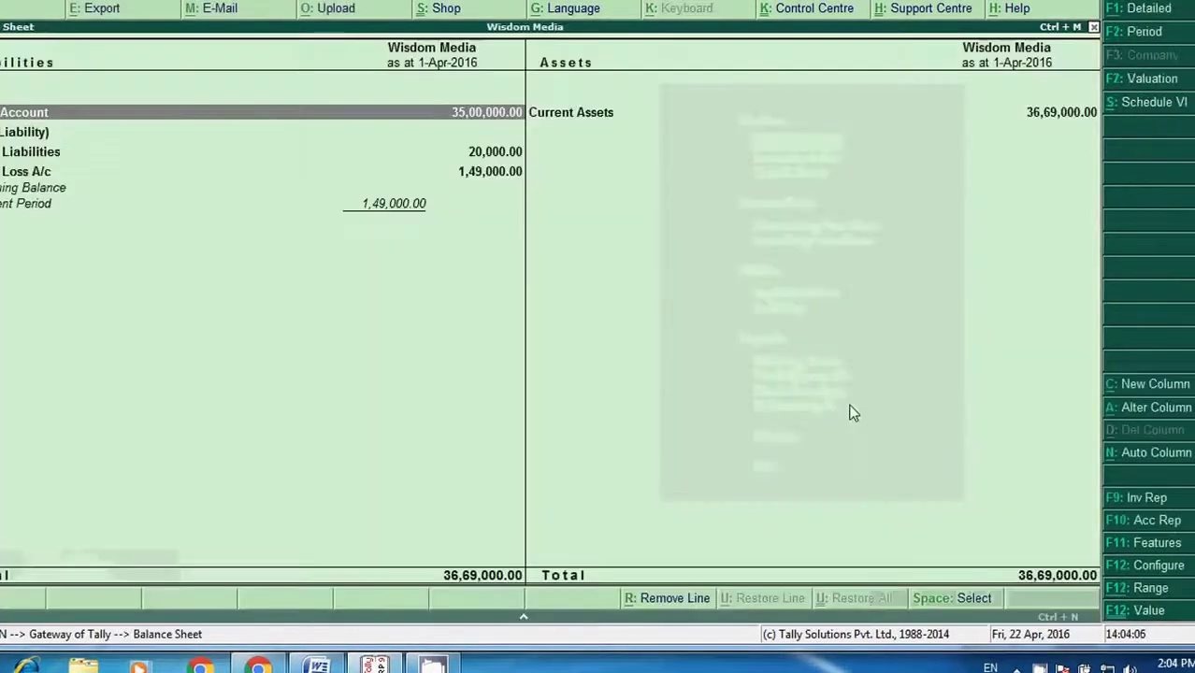
{"action": "left_click", "coordinate": [1151, 9]}
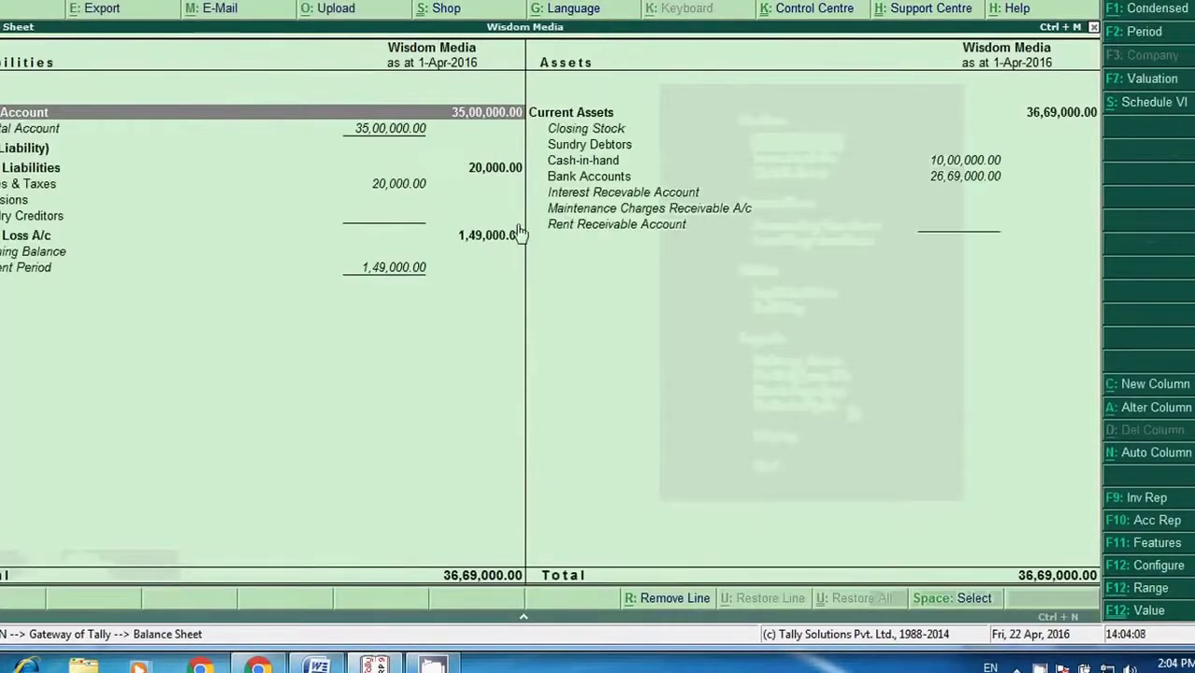
{"action": "left_click", "coordinate": [64, 215]}
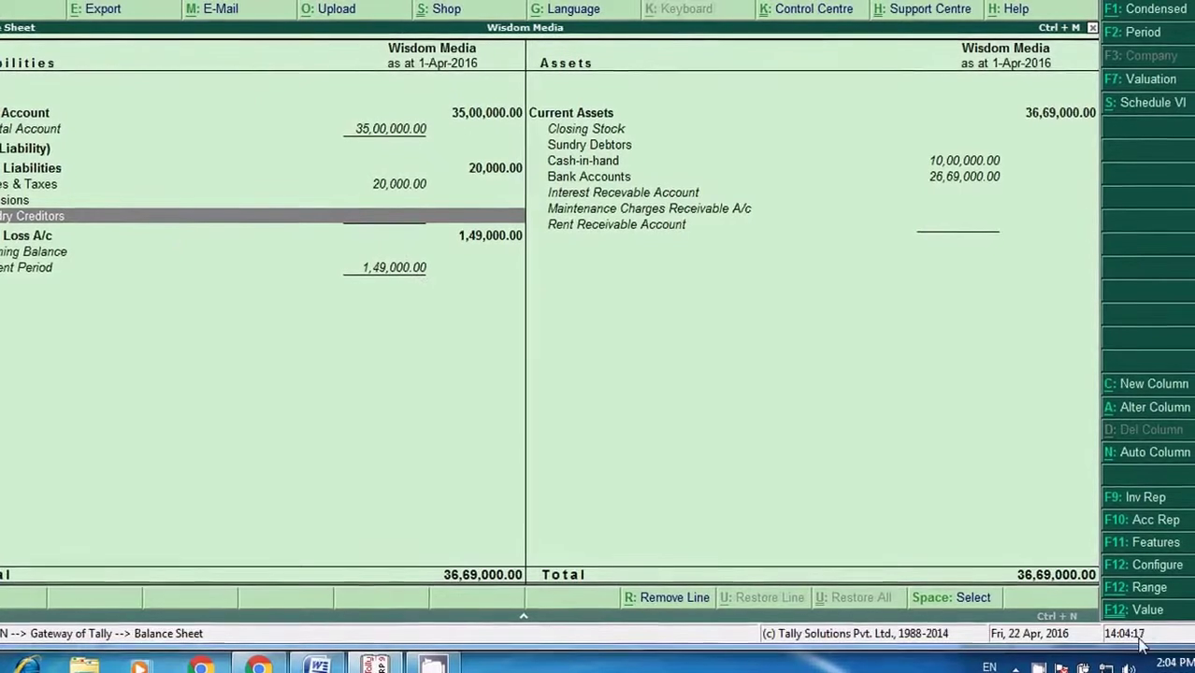
{"action": "key", "text": "Escape"}
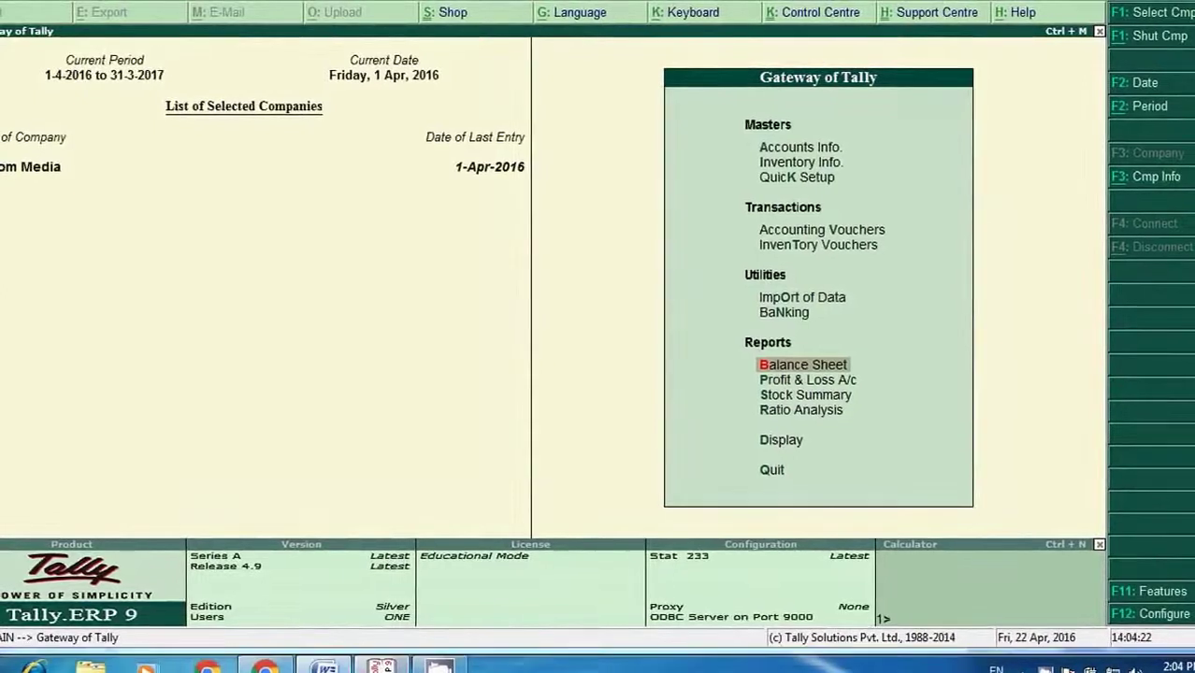
Step: Switch to the Word notes, review the 3rd Entry for TDS (194J) on Professional Charges, and return to Tally.ERP 9
{"action": "left_click", "coordinate": [323, 667]}
{"action": "scroll", "coordinate": [465, 541], "scroll_direction": "down", "scroll_amount": 5}
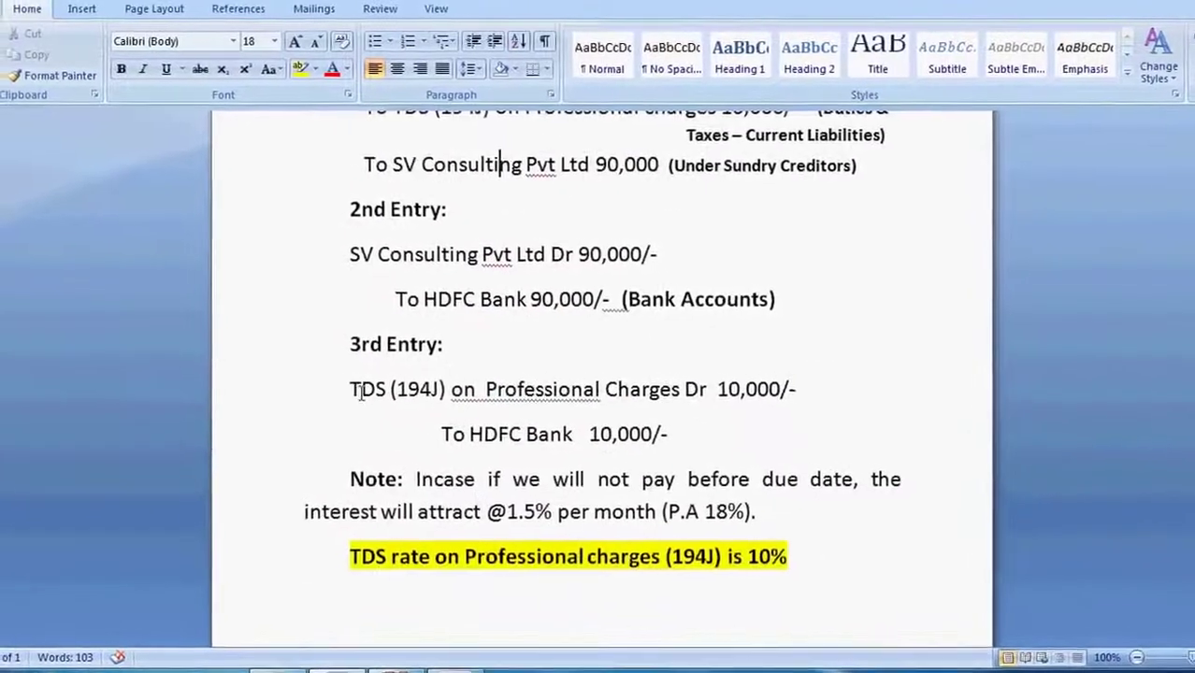
{"action": "left_click_drag", "start_coordinate": [342, 385], "coordinate": [809, 448]}
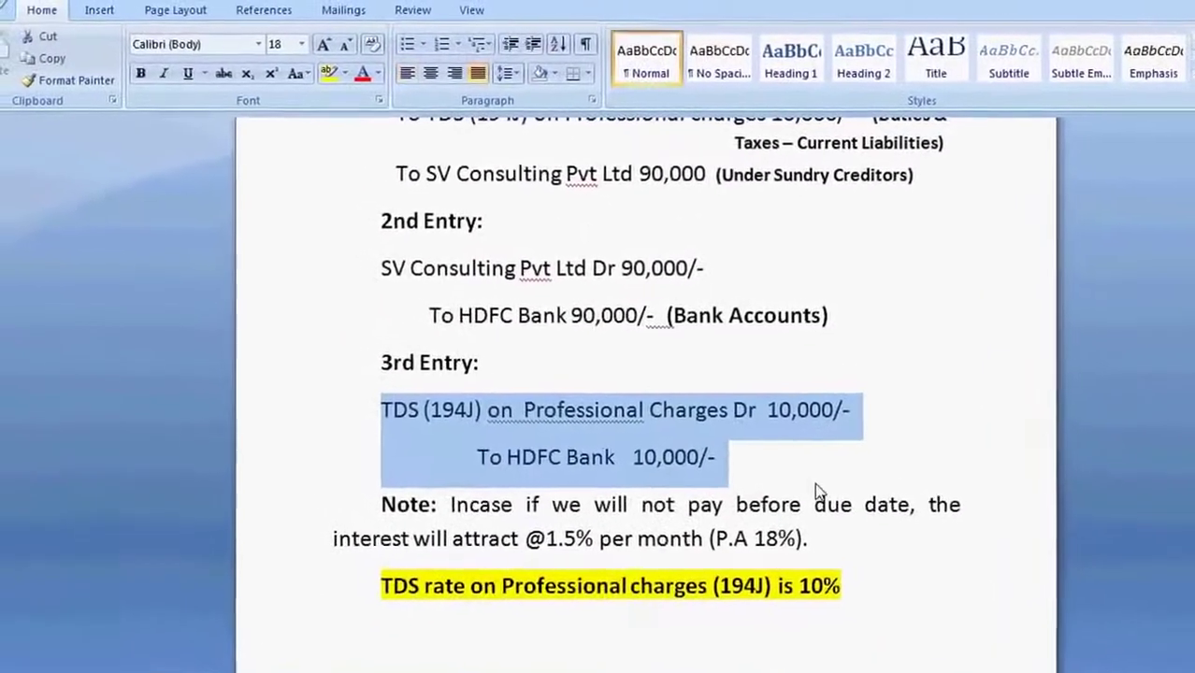
{"action": "left_click", "coordinate": [810, 478]}
{"action": "left_click", "coordinate": [468, 670]}
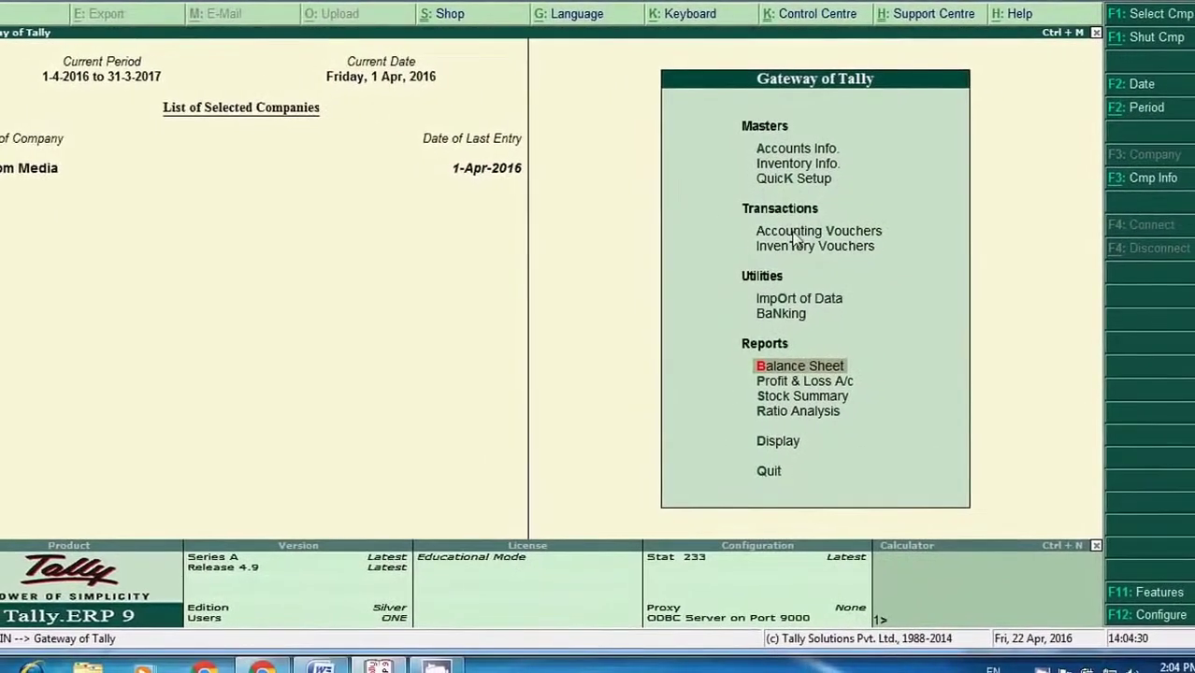
Step: Start a payment voucher as a statutory payment for TDS, leaving Auto Fill Statutory Payment at No
{"action": "left_click", "coordinate": [794, 235]}
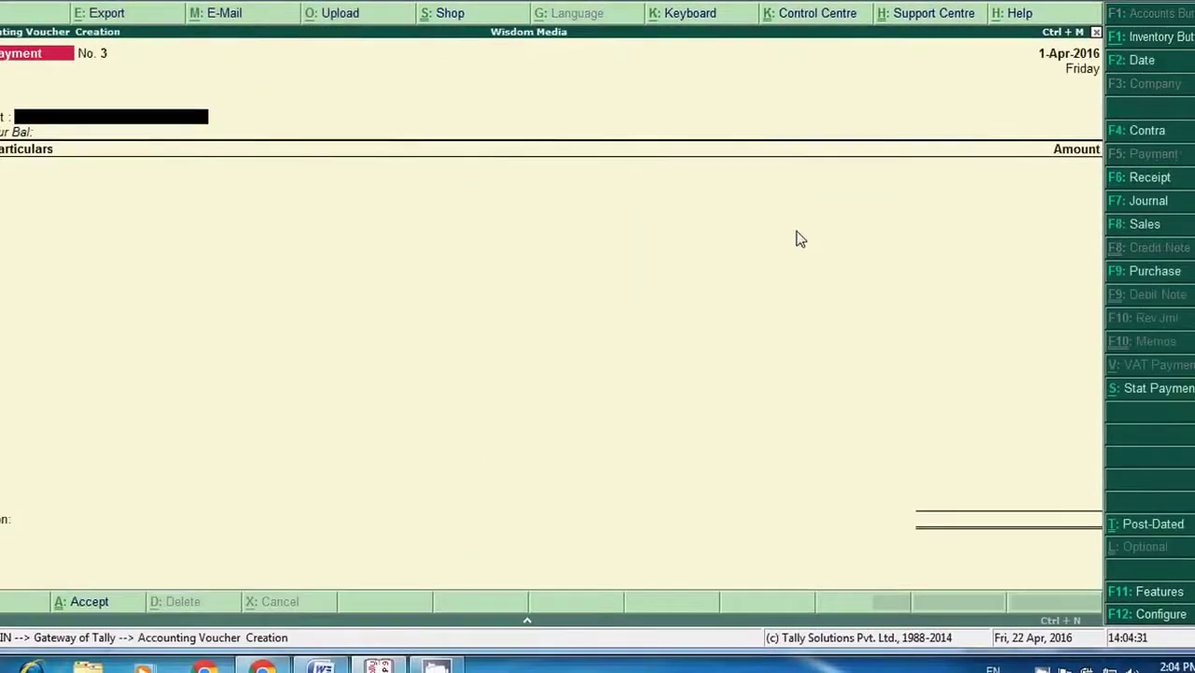
{"action": "left_click", "coordinate": [1153, 389]}
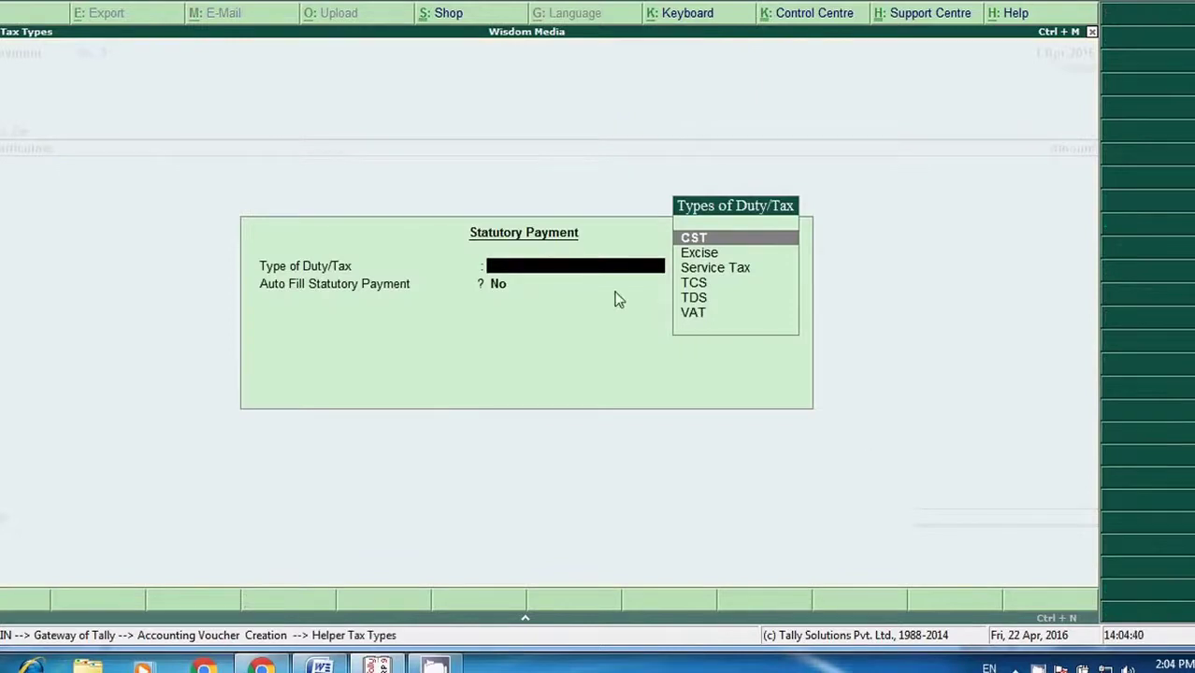
{"action": "key", "text": "Down"}
{"action": "key", "text": "Down"}
{"action": "key", "text": "Down"}
{"action": "key", "text": "Down"}
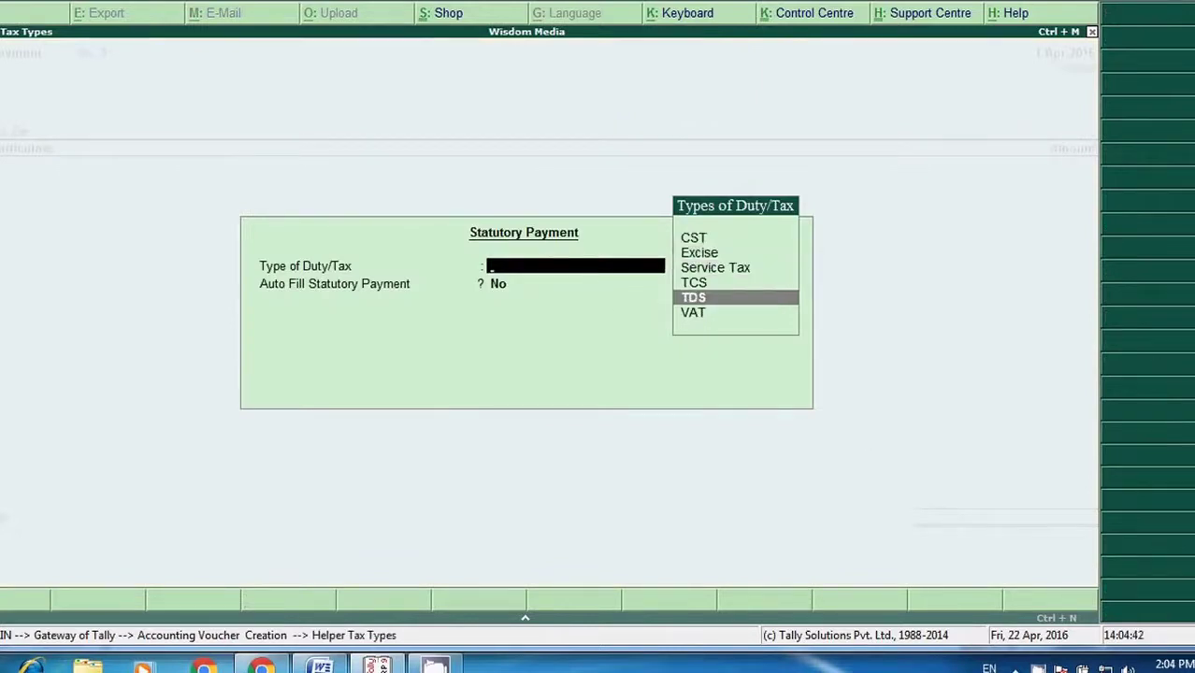
{"action": "key", "text": "Return"}
{"action": "key", "text": "Return"}
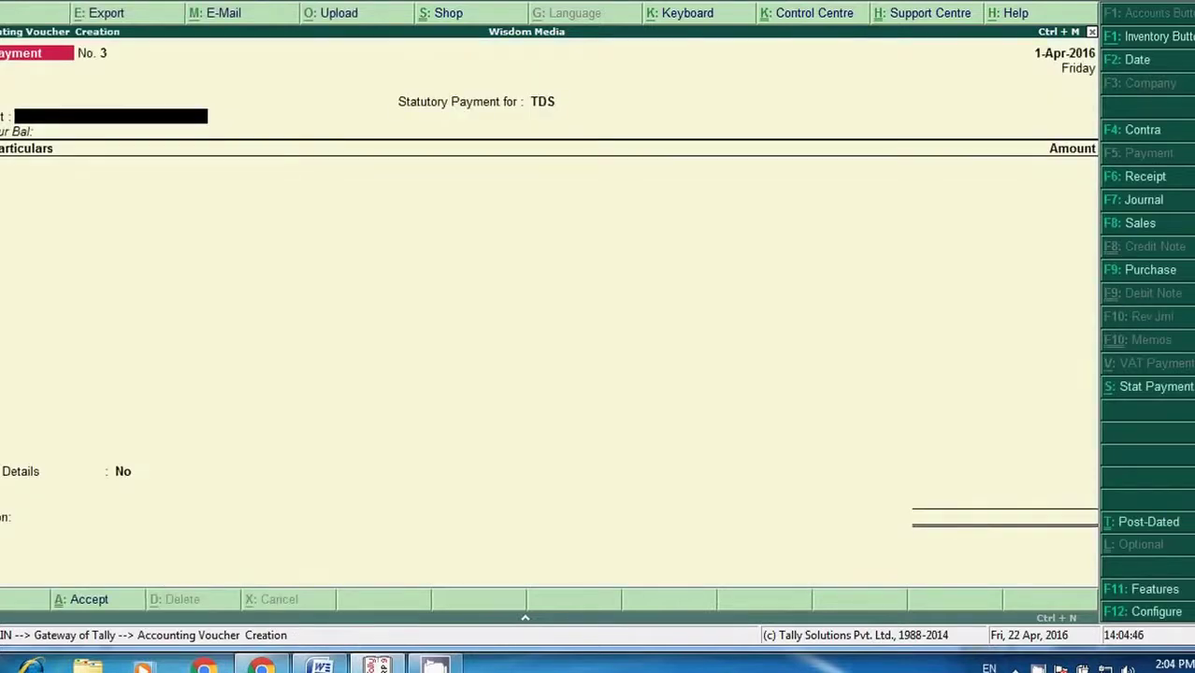
Step: Pay TDS (194J) On Professional Charges from HDFC Account, allocating 10,000 as Agst Ref to Purc / 1-1
{"action": "type", "text": "HD"}
{"action": "key", "text": "Return"}
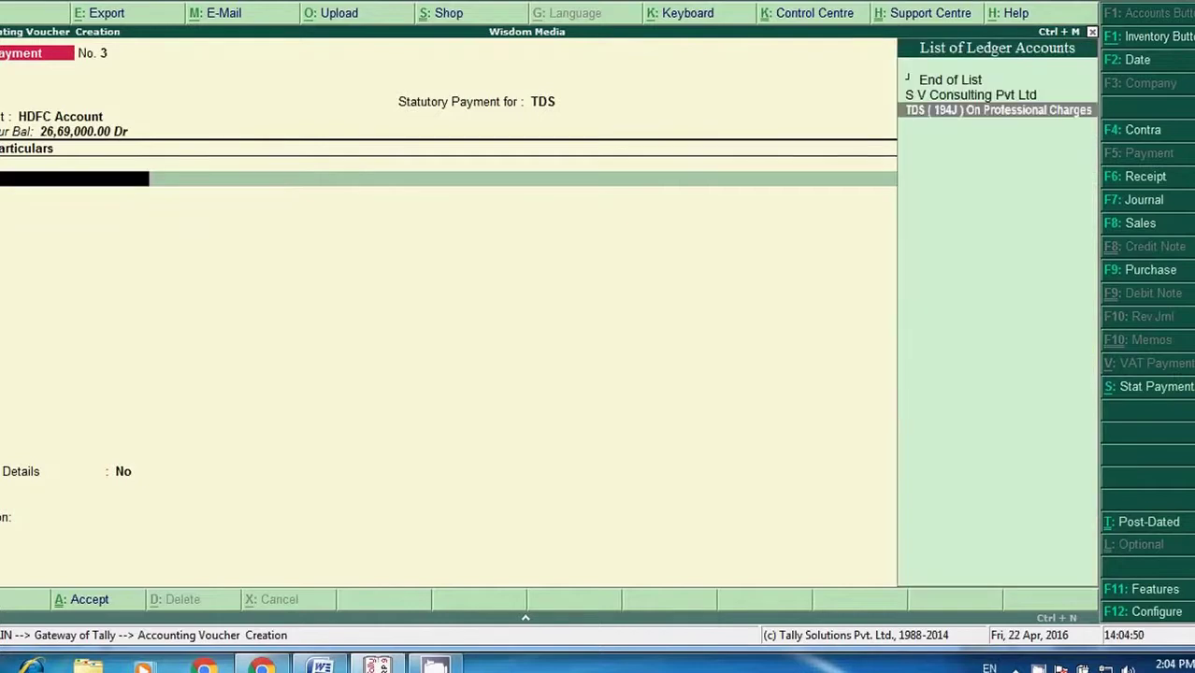
{"action": "key", "text": "Return"}
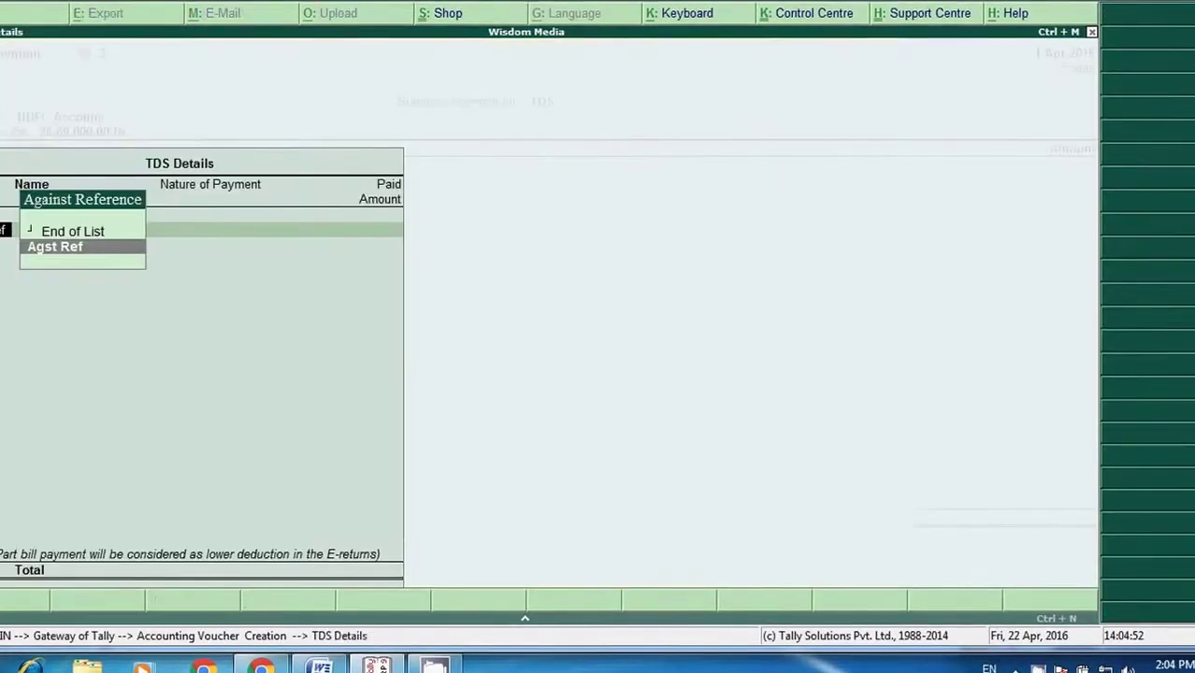
{"action": "key", "text": "Return"}
{"action": "key", "text": "Return"}
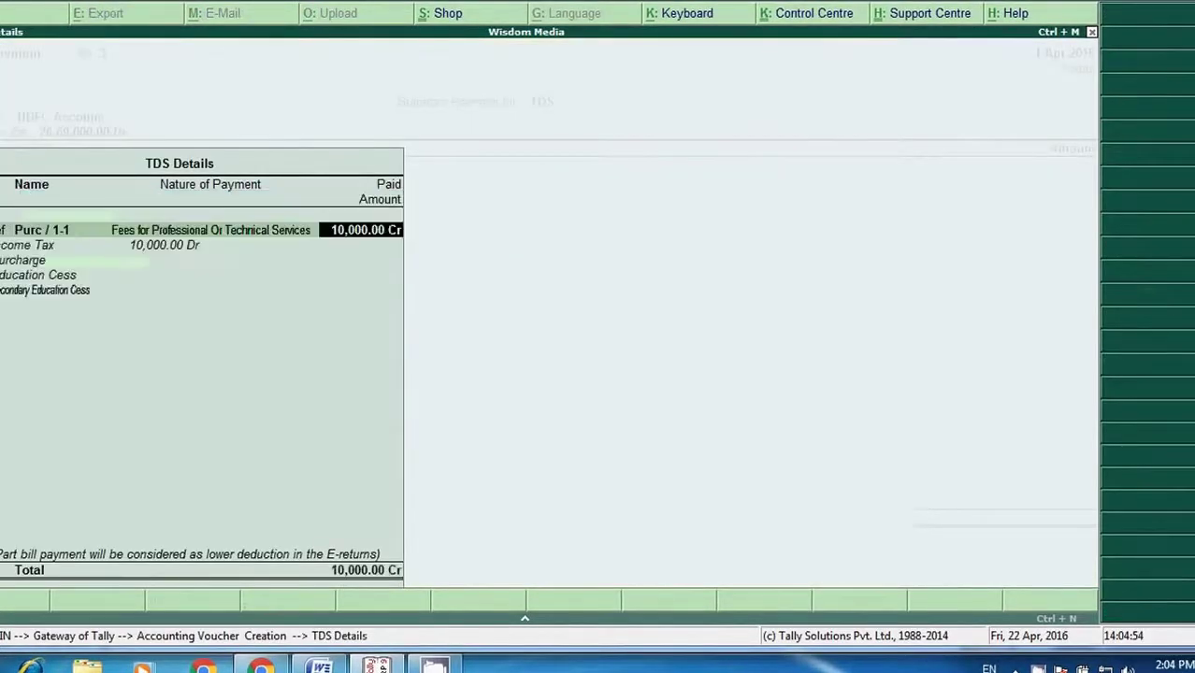
{"action": "key", "text": "Return"}
{"action": "key", "text": "Return"}
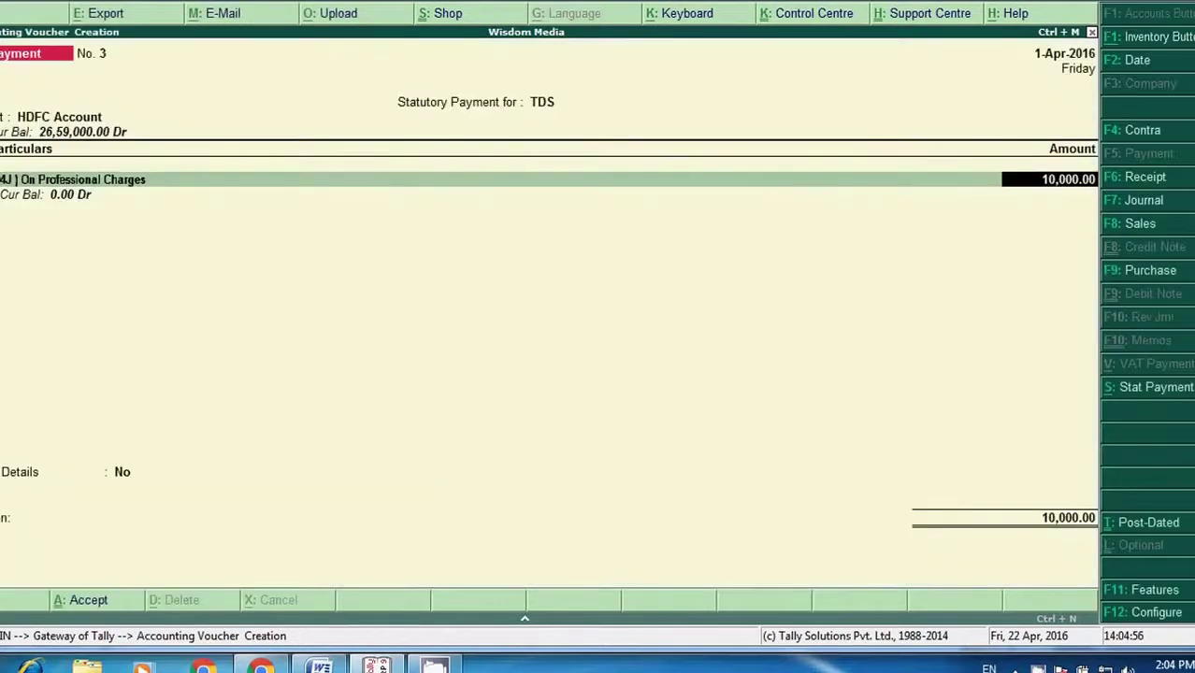
{"action": "key", "text": "Return"}
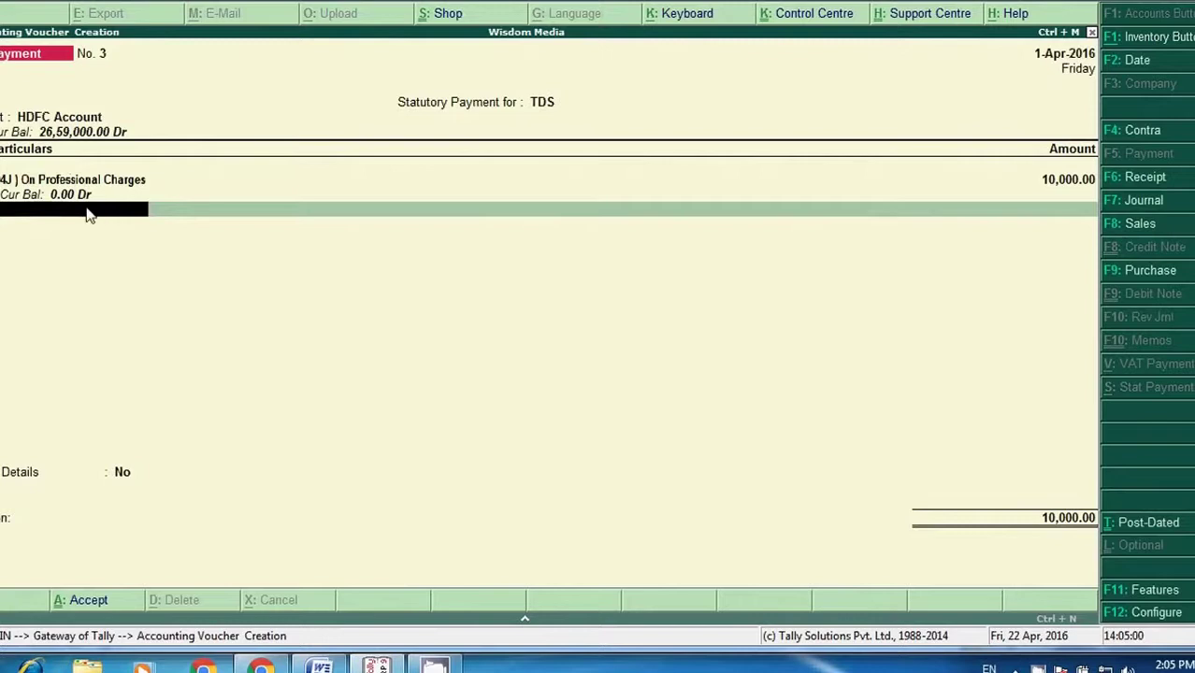
Step: End the particulars list and set the voucher's details option to Yes to bring up Payment Details
{"action": "key", "text": "Return"}
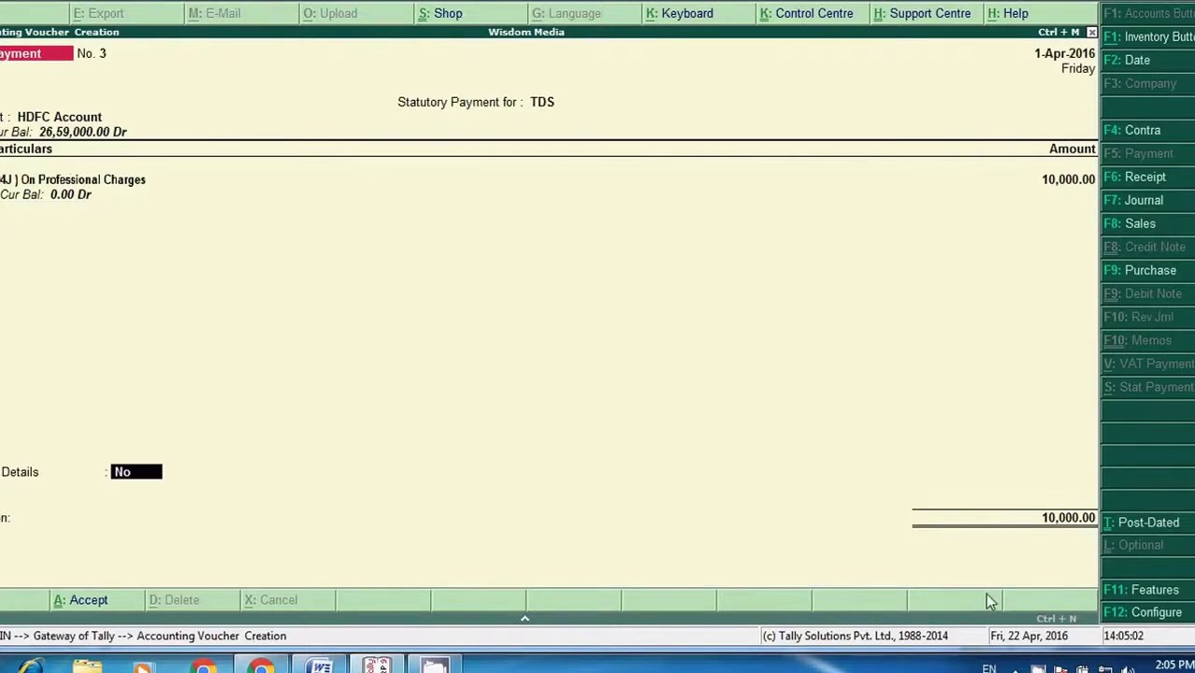
{"action": "key", "text": "Return"}
{"action": "key", "text": "BackSpace"}
{"action": "type", "text": "YES"}
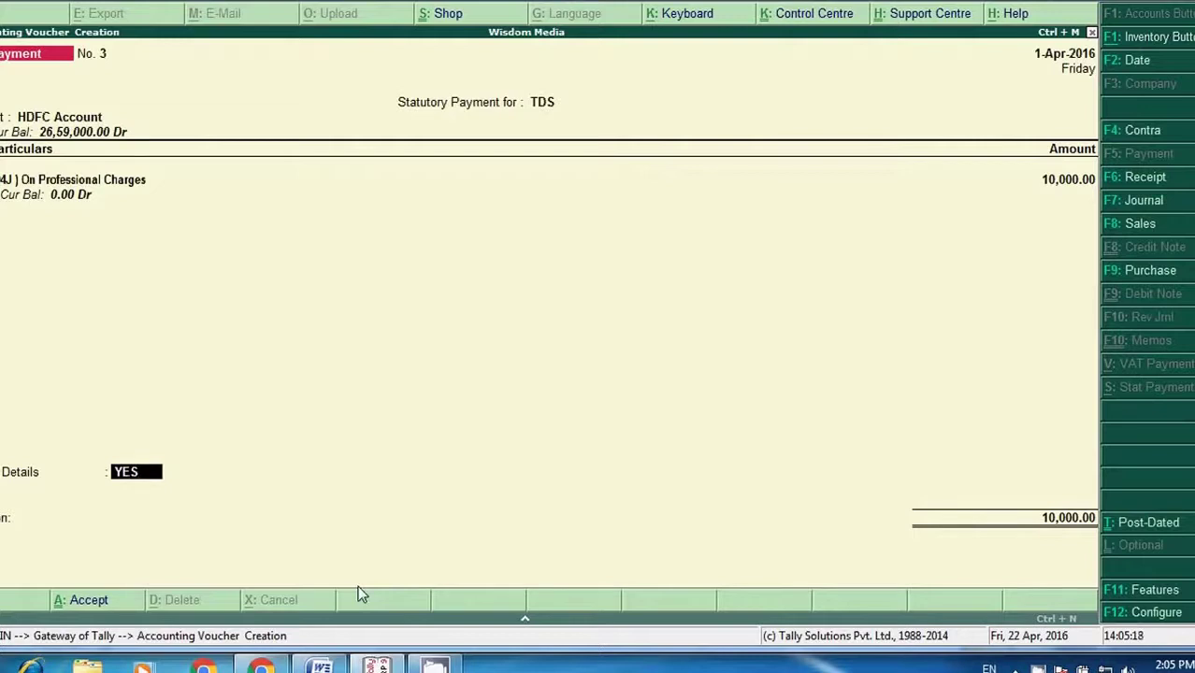
{"action": "key", "text": "Return"}
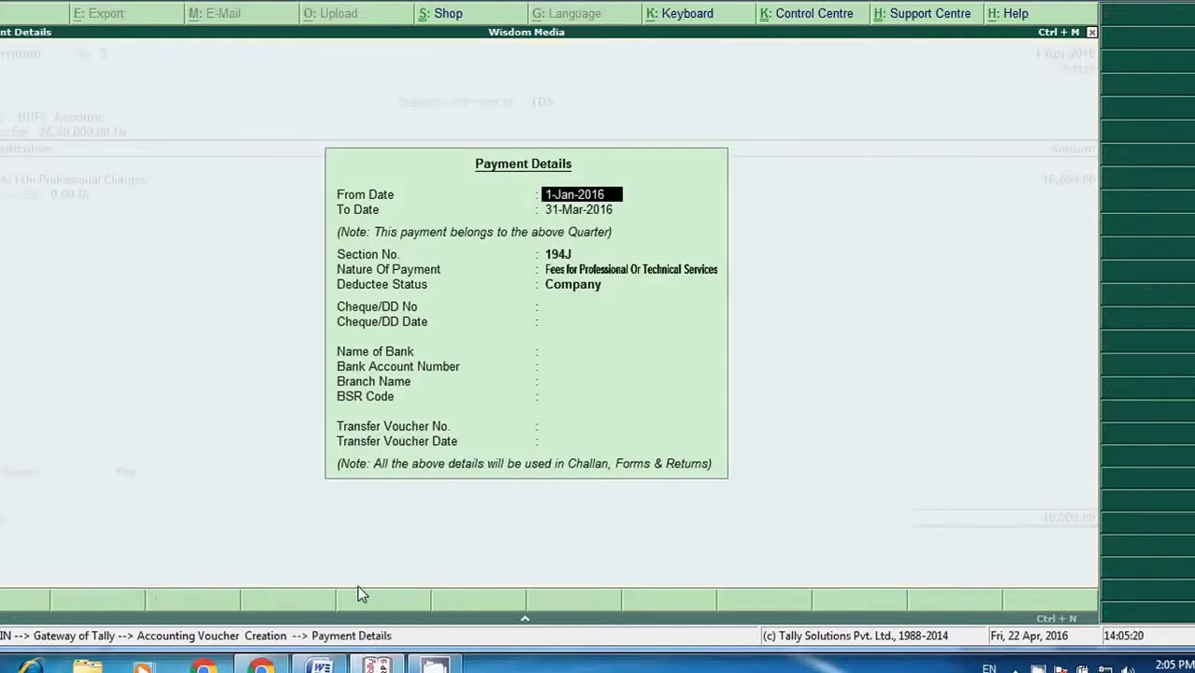
Step: Set the Payment Details period from 1-4-2016 to 30-06-2016
{"action": "type", "text": "1-4-20"}
{"action": "key", "text": "Return"}
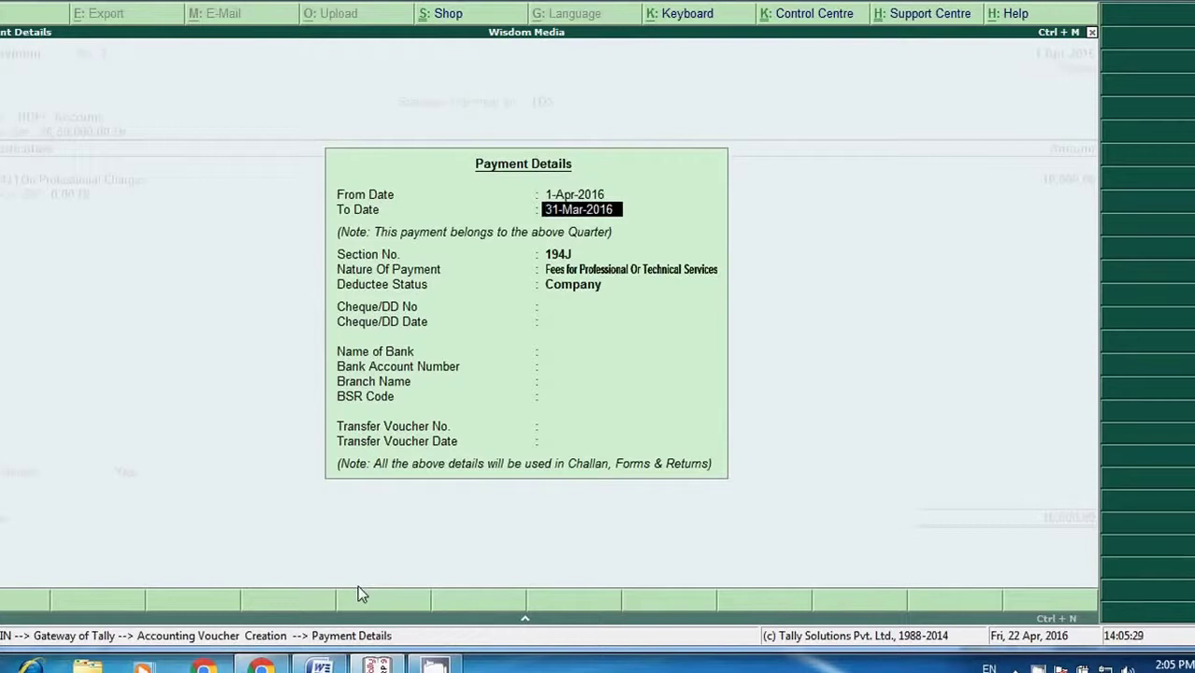
{"action": "type", "text": "30-4-2016"}
{"action": "key", "text": "BackSpace"}
{"action": "key", "text": "BackSpace"}
{"action": "key", "text": "BackSpace"}
{"action": "type", "text": "06-2"}
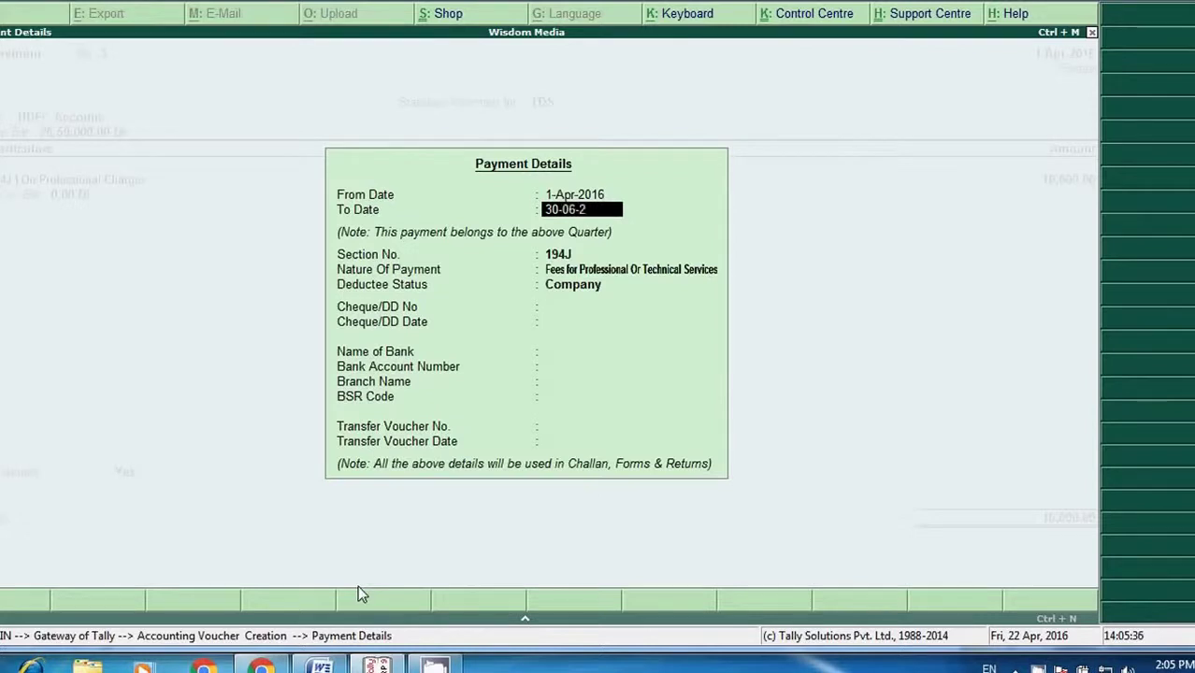
{"action": "type", "text": "016"}
{"action": "key", "text": "Return"}
Step: Change the To Date in Payment Details to 31-03-2017 and accept it
{"action": "type", "text": "31-03-2017"}
{"action": "key", "text": "Return"}
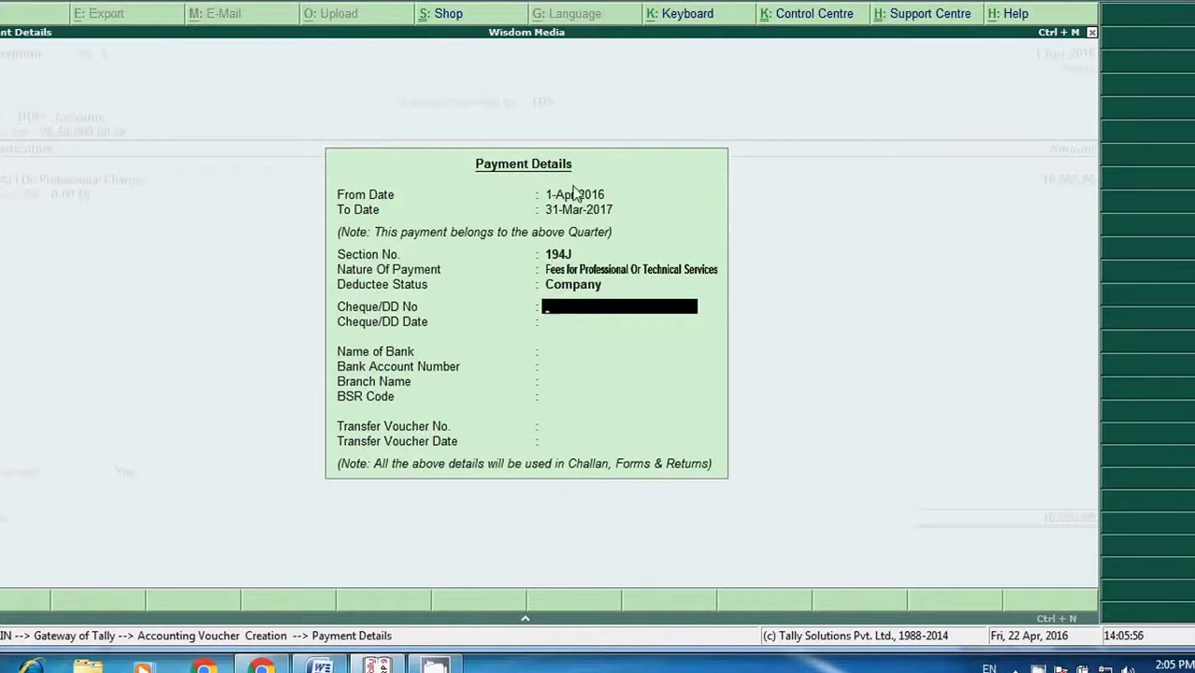
{"action": "key", "text": "BackSpace"}
{"action": "key", "text": "Return"}
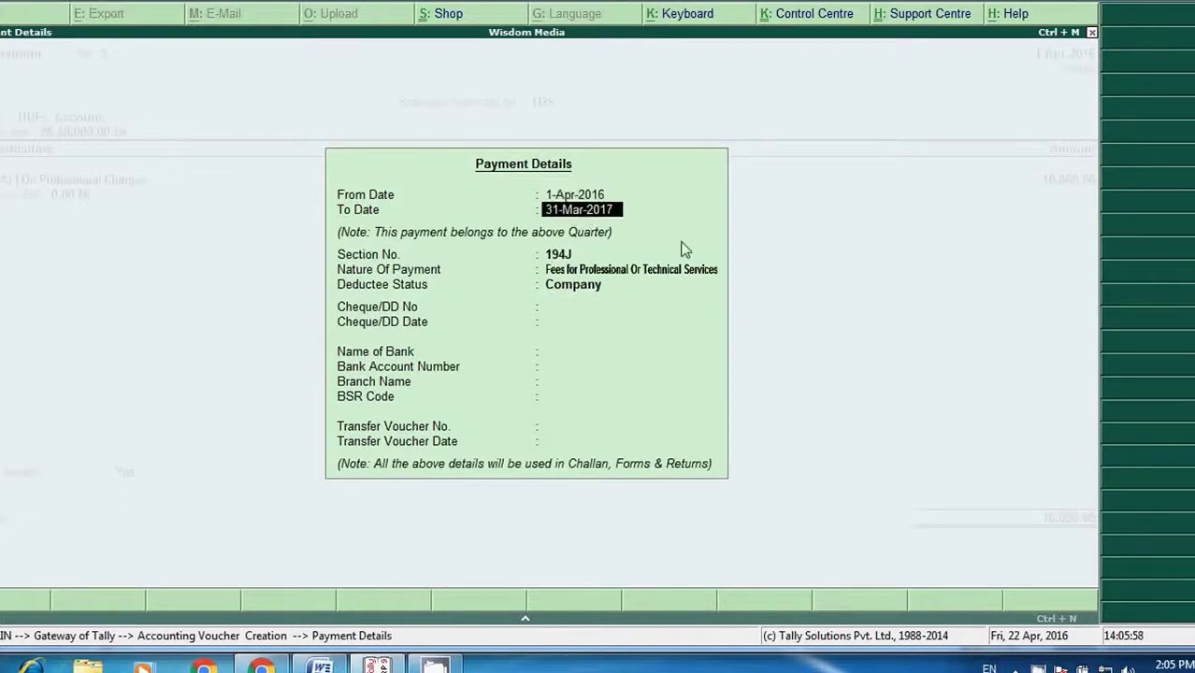
{"action": "key", "text": "Return"}
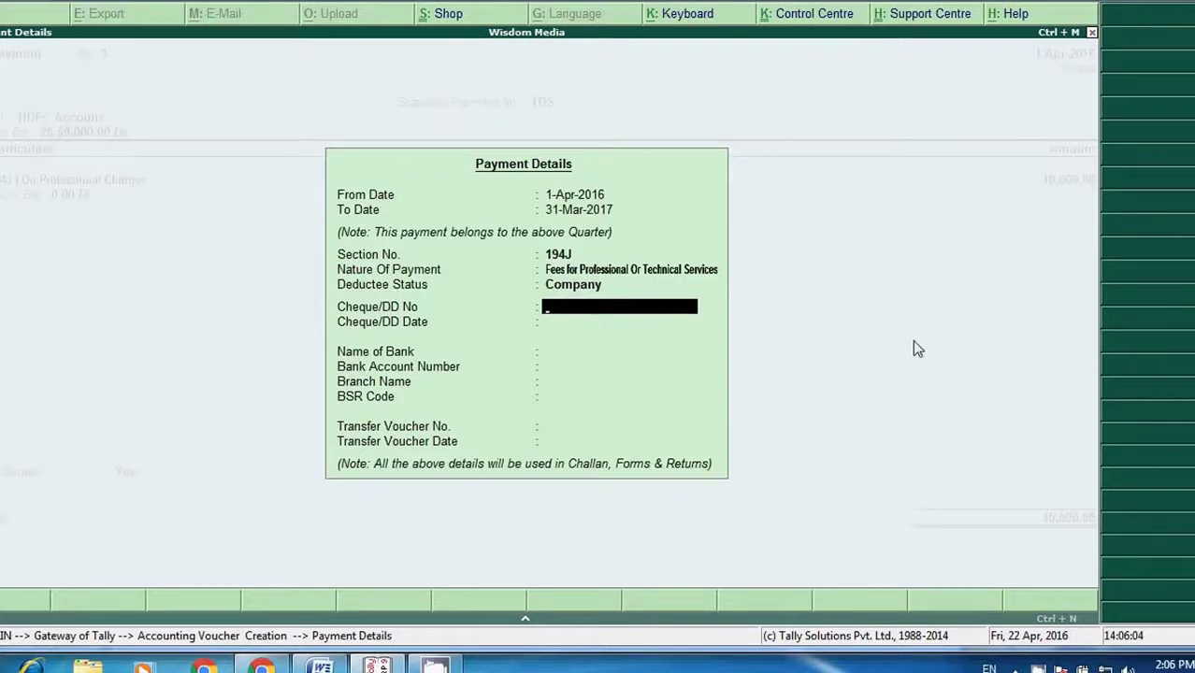
Step: Set the Cheque/DD number to 1515, its date to 1-Apr-2016 and the bank to HDFC Account
{"action": "type", "text": "1515"}
{"action": "key", "text": "Return"}
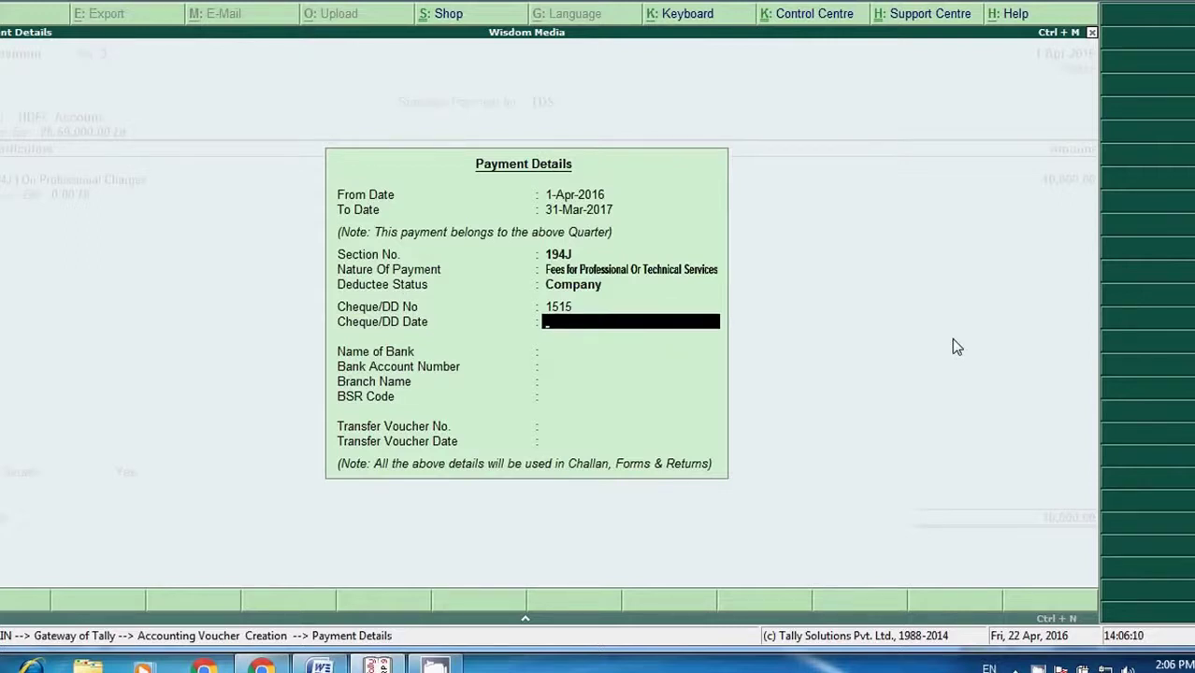
{"action": "type", "text": "01-4-2016"}
{"action": "key", "text": "Return"}
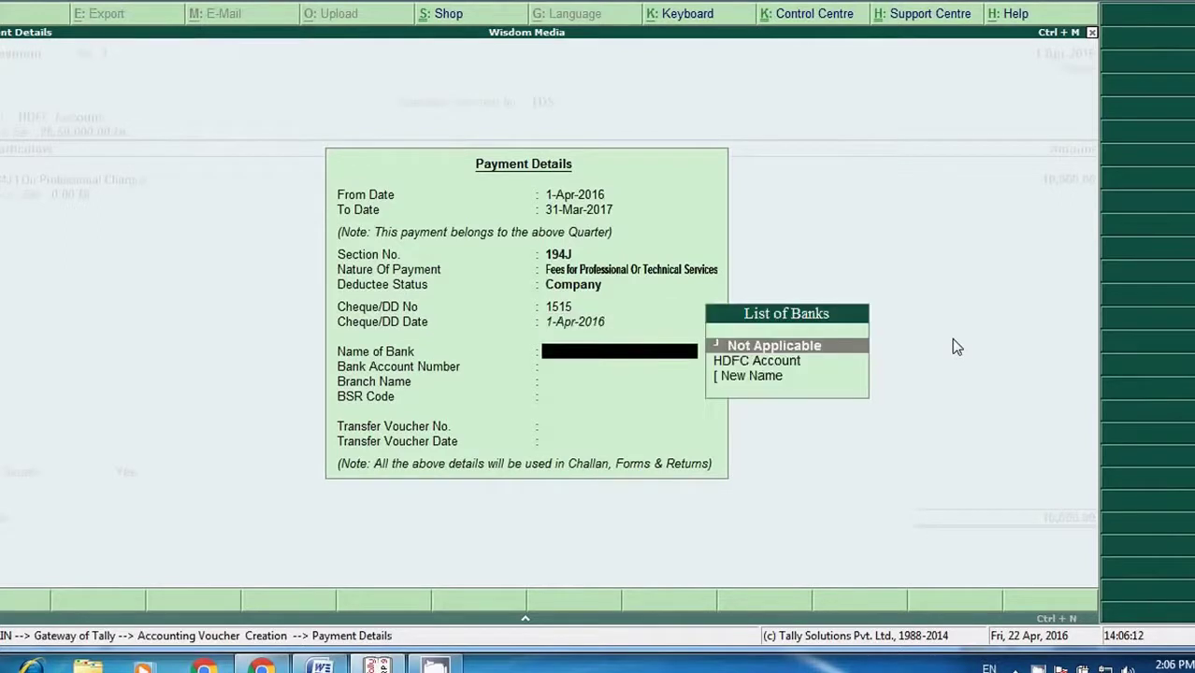
{"action": "key", "text": "Down"}
{"action": "key", "text": "Return"}
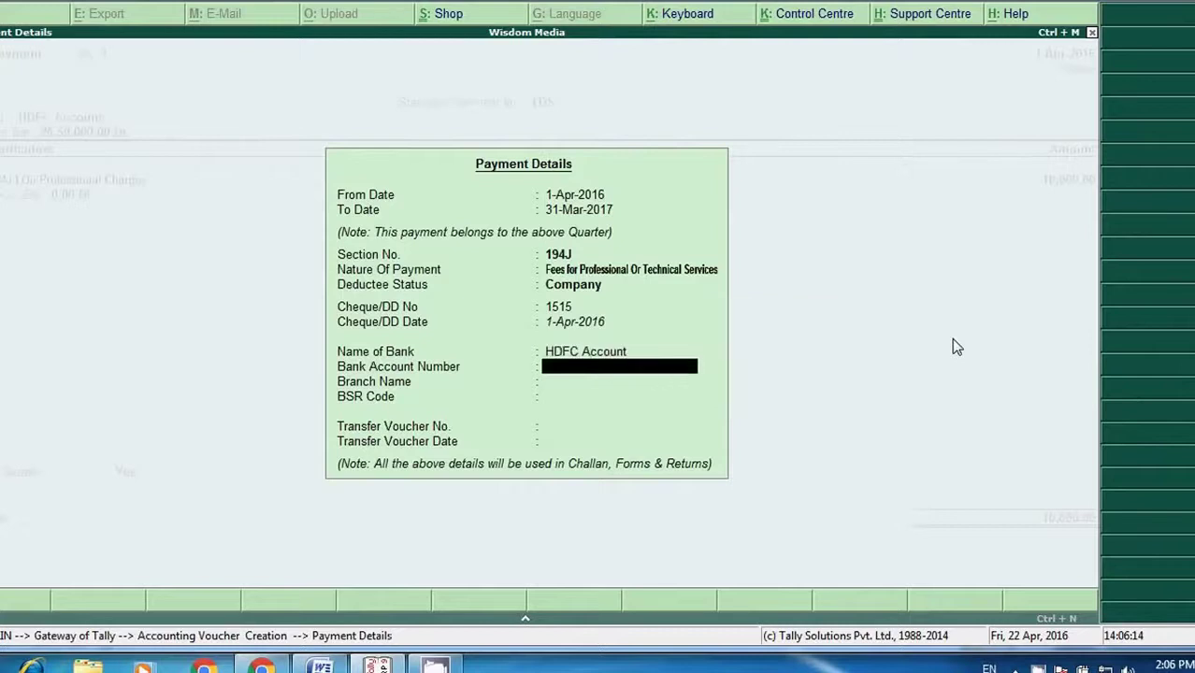
Step: Enter the bank account number and set the branch name to SR NAGAR
{"action": "type", "text": "1611616"}
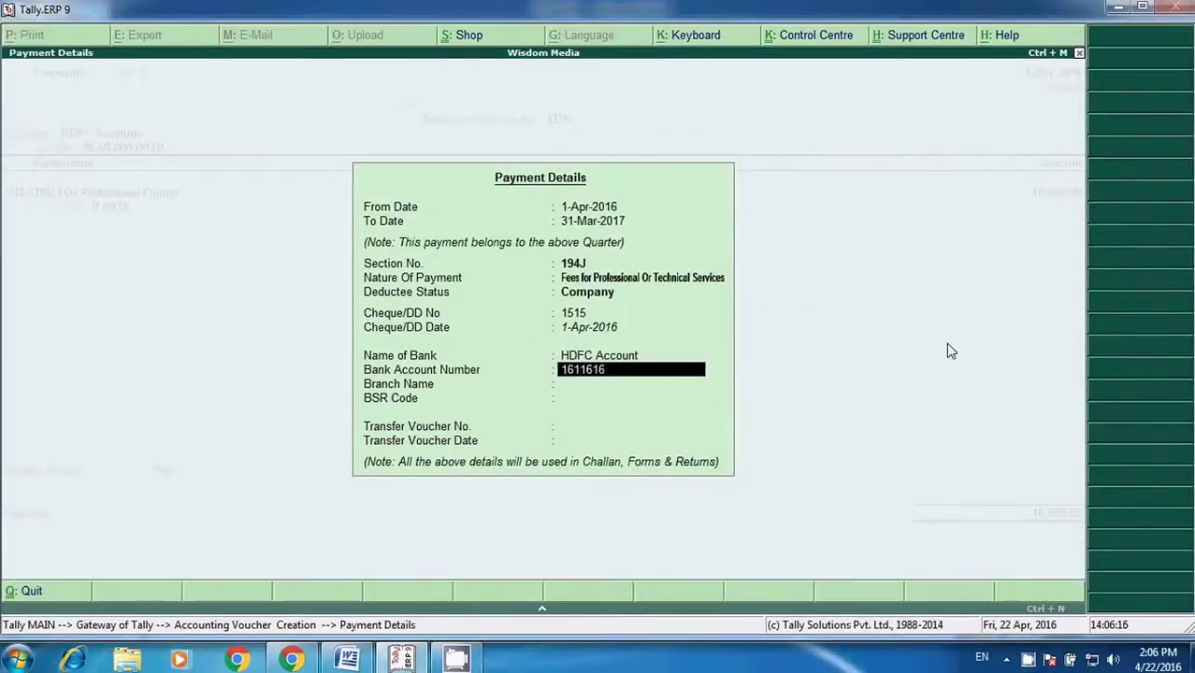
{"action": "key", "text": "Return"}
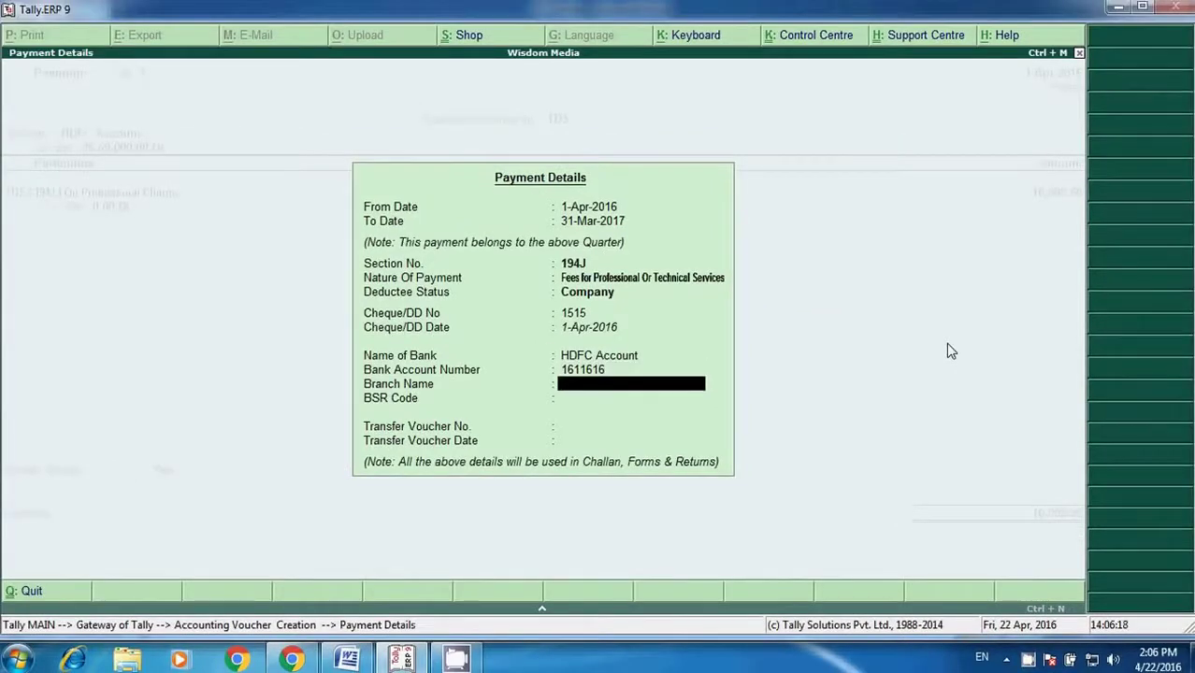
{"action": "type", "text": "SR NAGAR"}
{"action": "key", "text": "Return"}
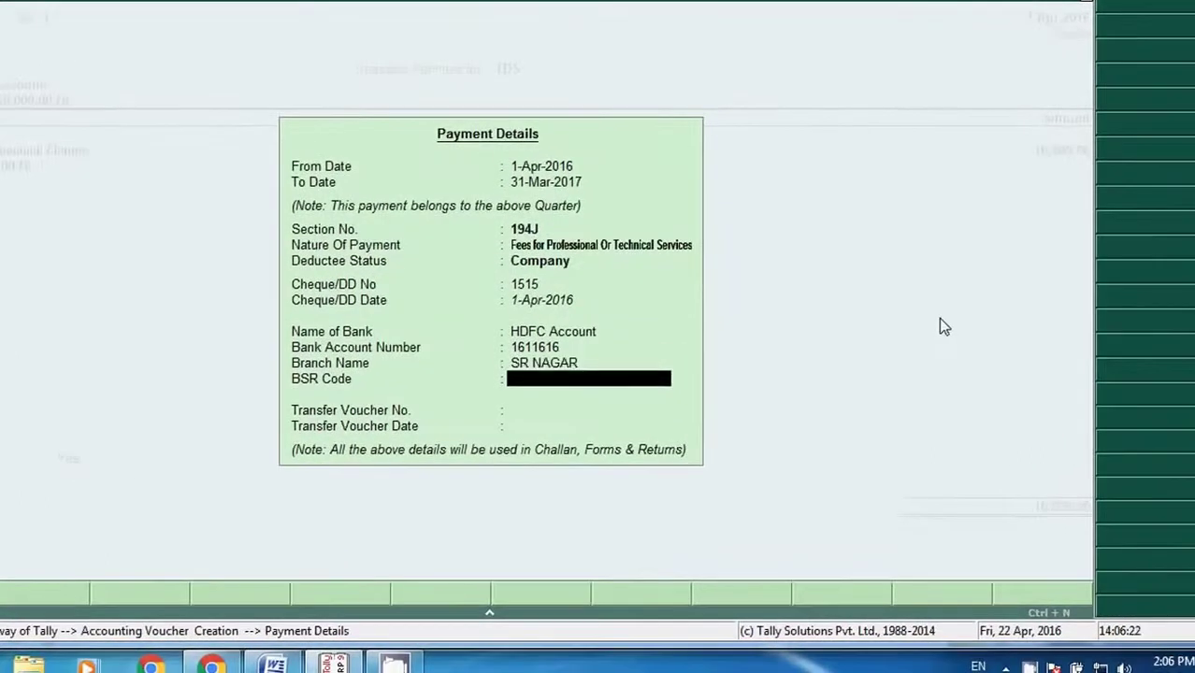
Step: Set the BSR code to 11616, the transfer voucher number to 3131 and its date to 2-4-2016 in Payment Details
{"action": "type", "text": "11616"}
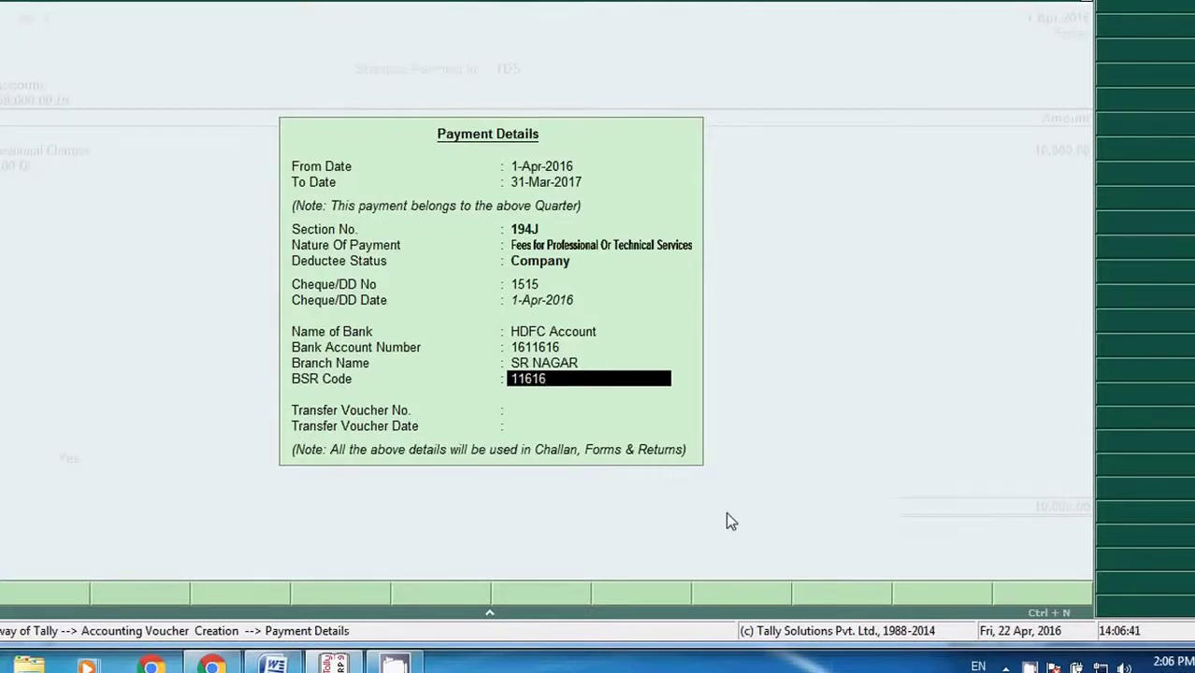
{"action": "key", "text": "Return"}
{"action": "type", "text": "3131"}
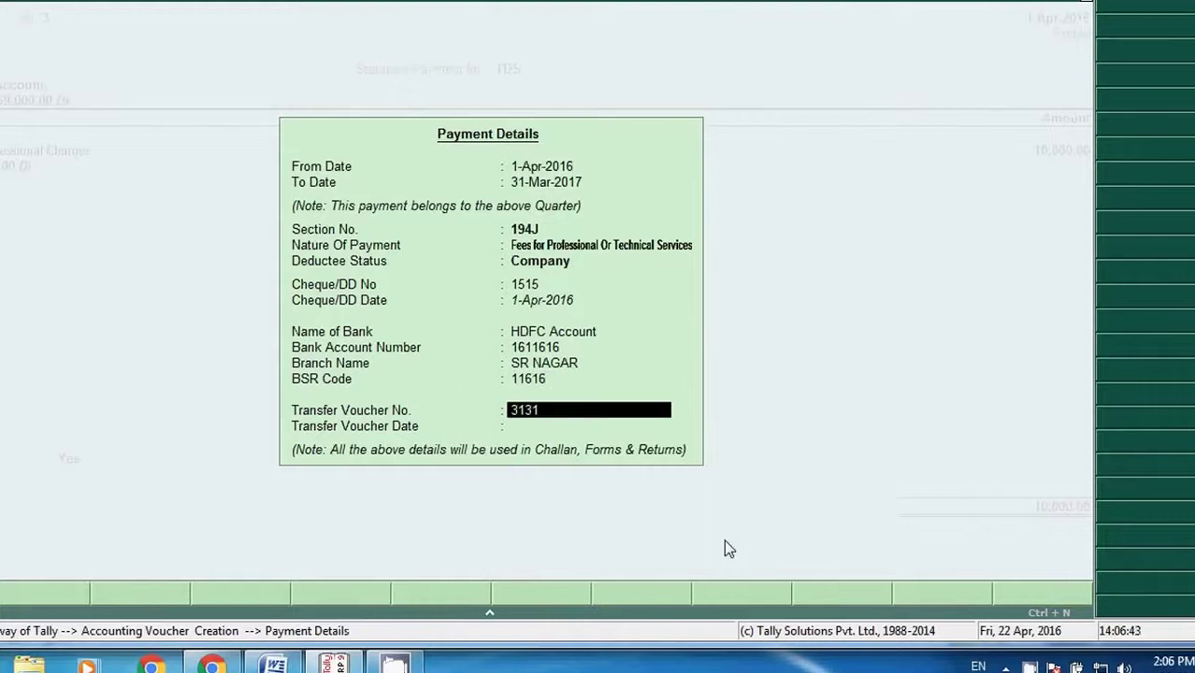
{"action": "key", "text": "Return"}
{"action": "type", "text": "112"}
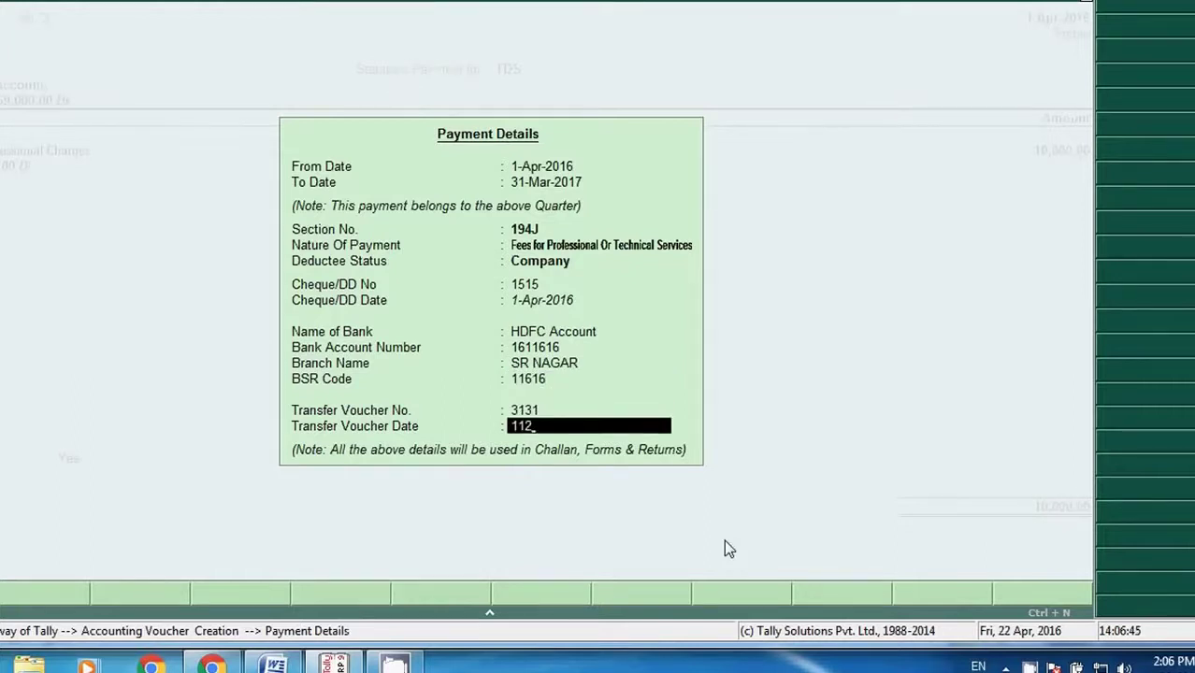
{"action": "key", "text": "Return"}
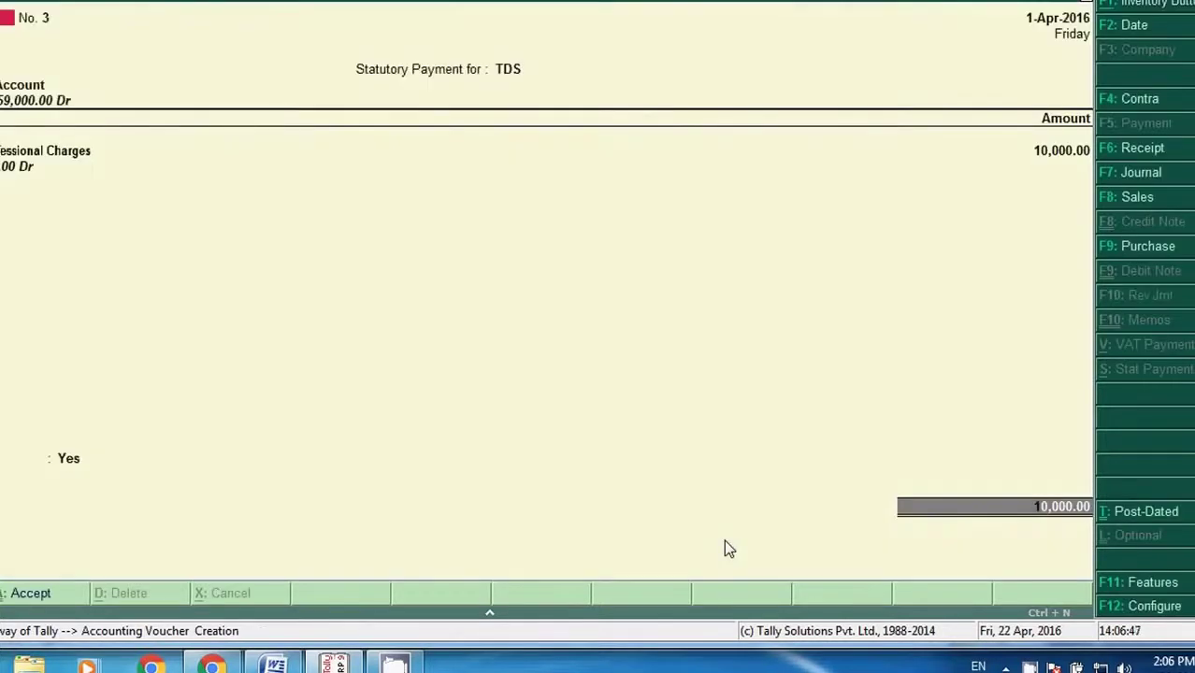
Step: Reopen the Payment Details of the TDS payment, check the transfer voucher date and accept the details
{"action": "left_click", "coordinate": [59, 460]}
{"action": "key", "text": "Return"}
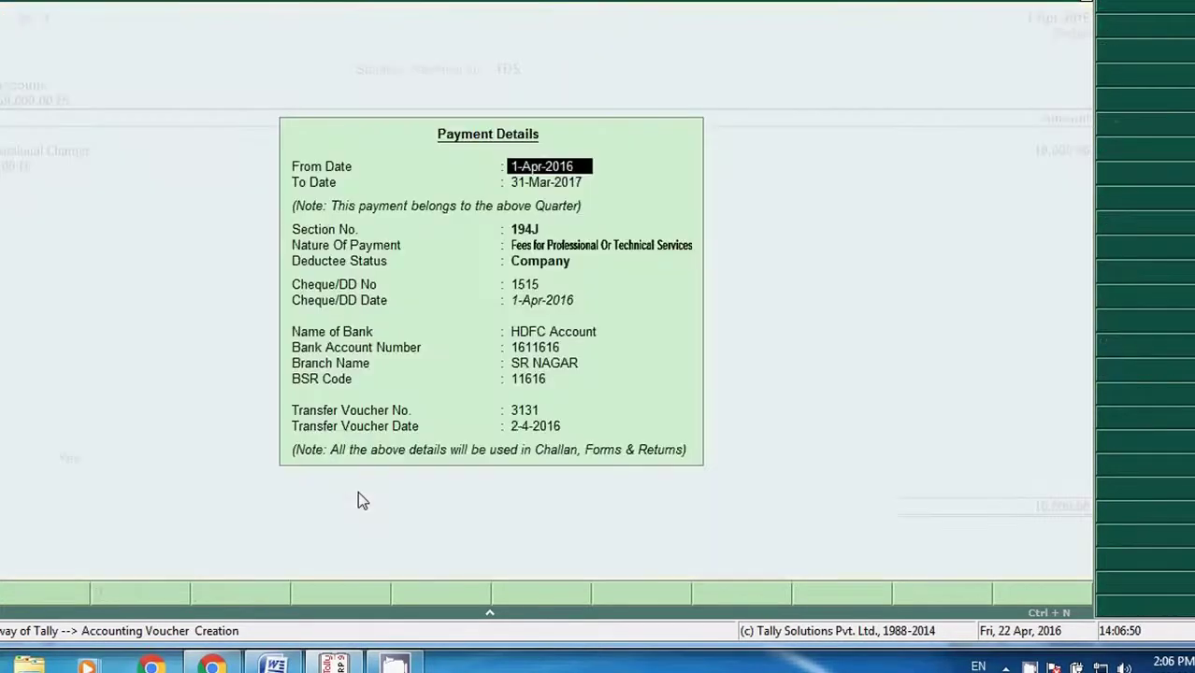
{"action": "left_click", "coordinate": [517, 428]}
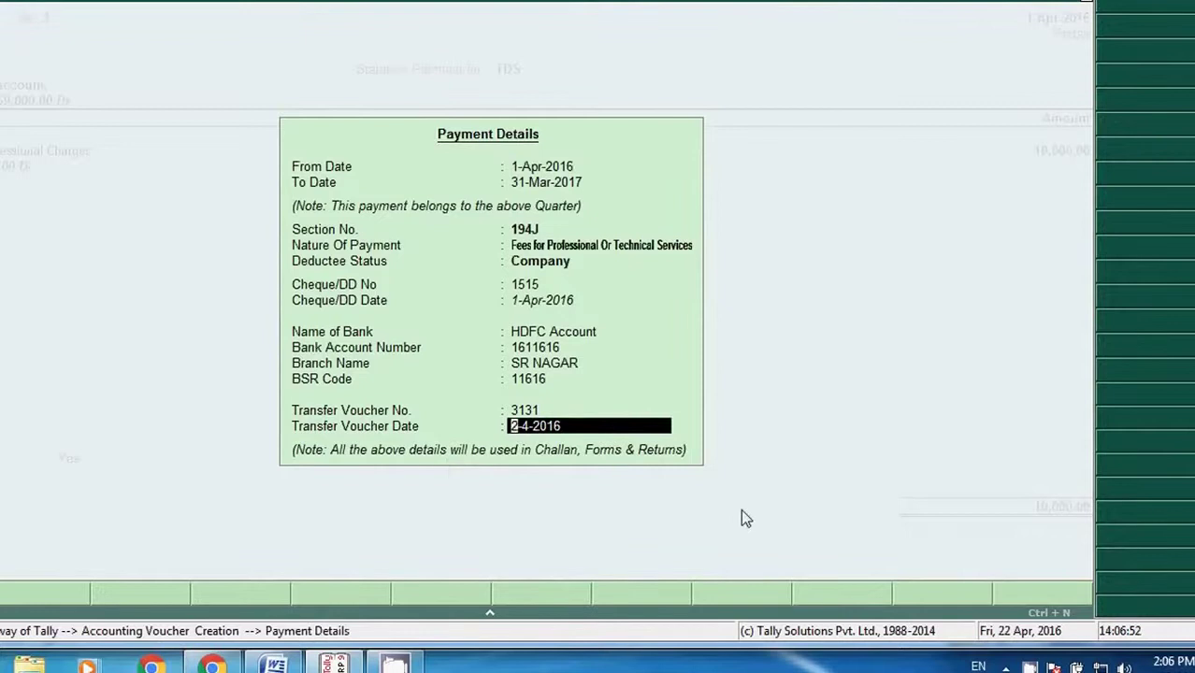
{"action": "key", "text": "Return"}
{"action": "key", "text": "Return"}
{"action": "key", "text": "Return"}
{"action": "key", "text": "Return"}
{"action": "key", "text": "Return"}
{"action": "key", "text": "Return"}
{"action": "key", "text": "Return"}
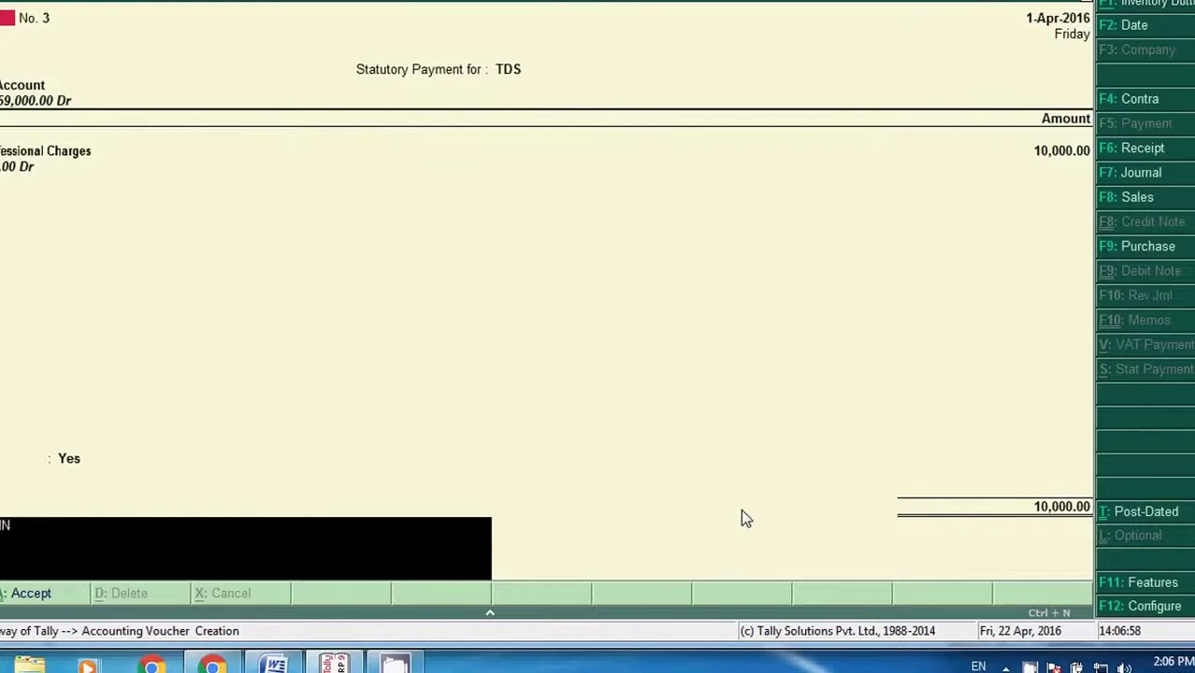
Step: Enter the narration BEING TDS PAID, save the TDS payment voucher and leave voucher creation
{"action": "type", "text": "G TDS"}
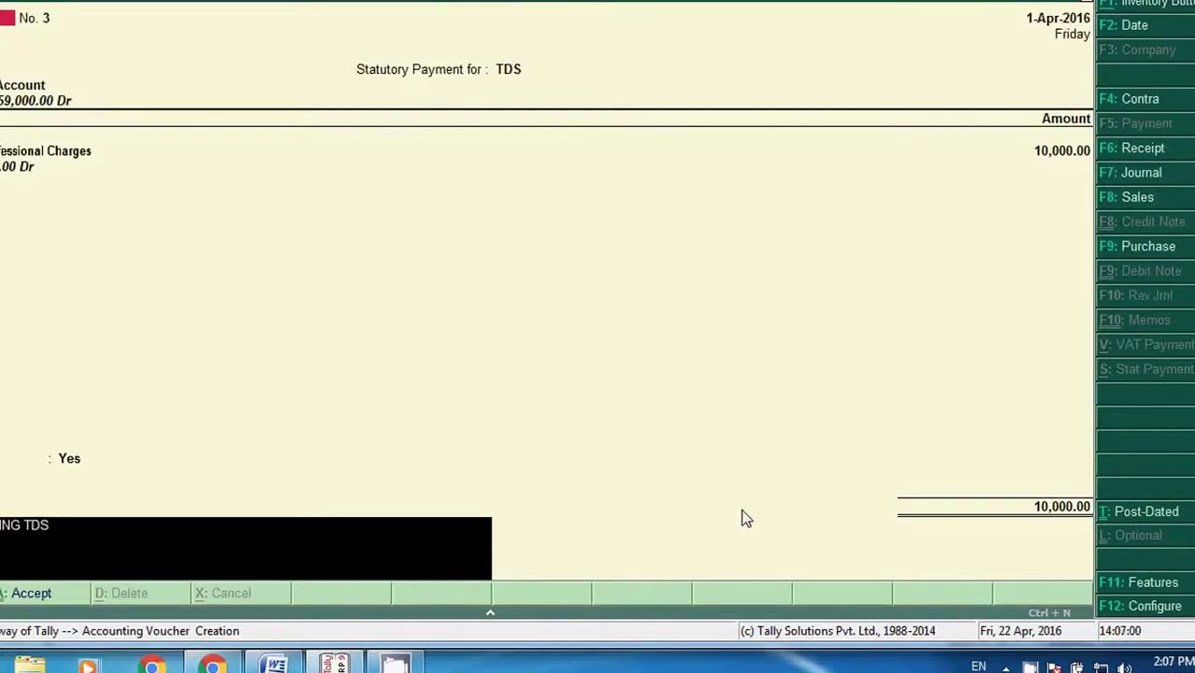
{"action": "type", "text": " PAID"}
{"action": "key", "text": "Return"}
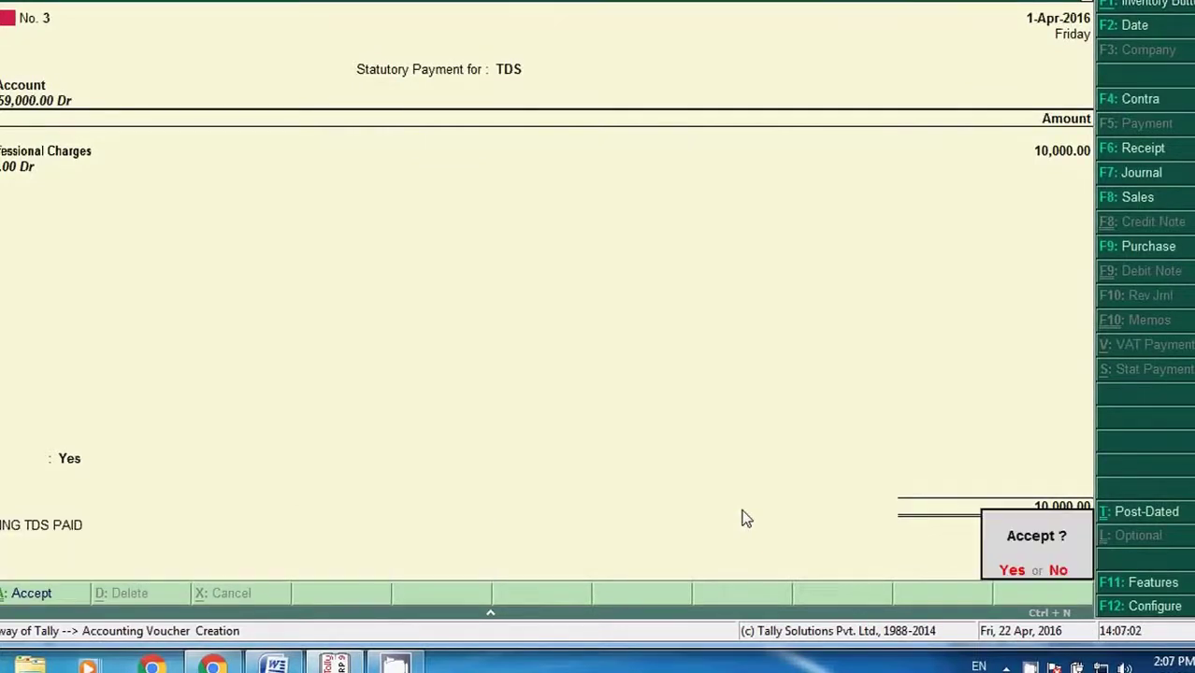
{"action": "key", "text": "Return"}
{"action": "key", "text": "Escape"}
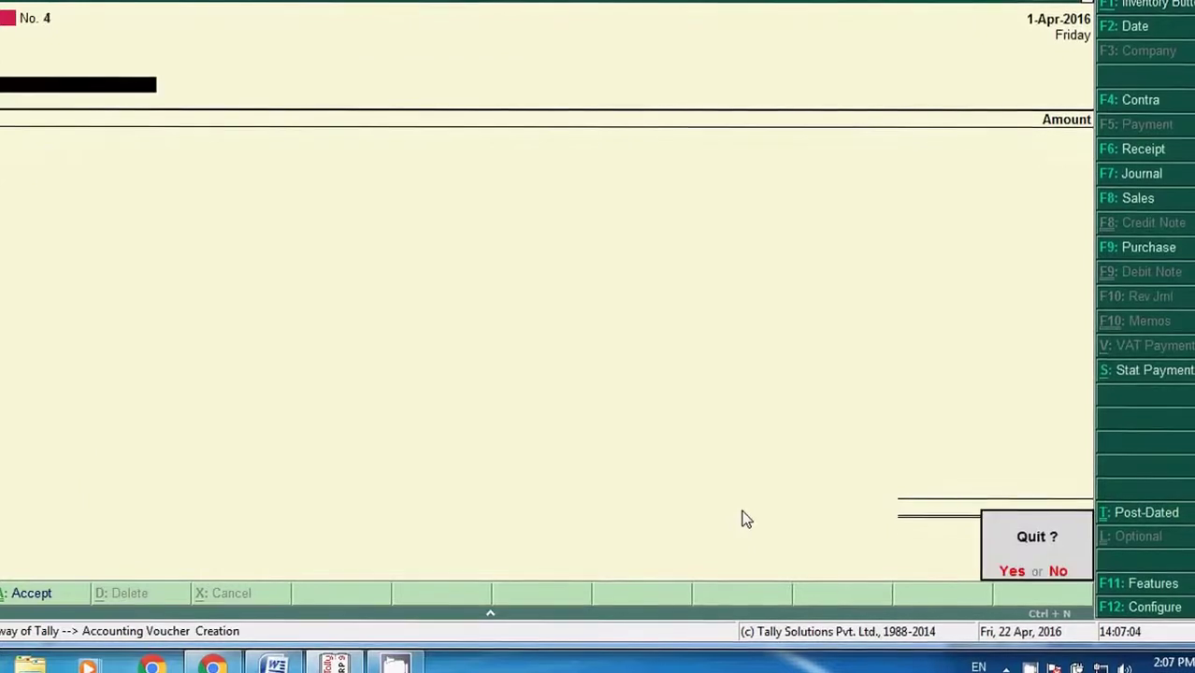
{"action": "key", "text": "Return"}
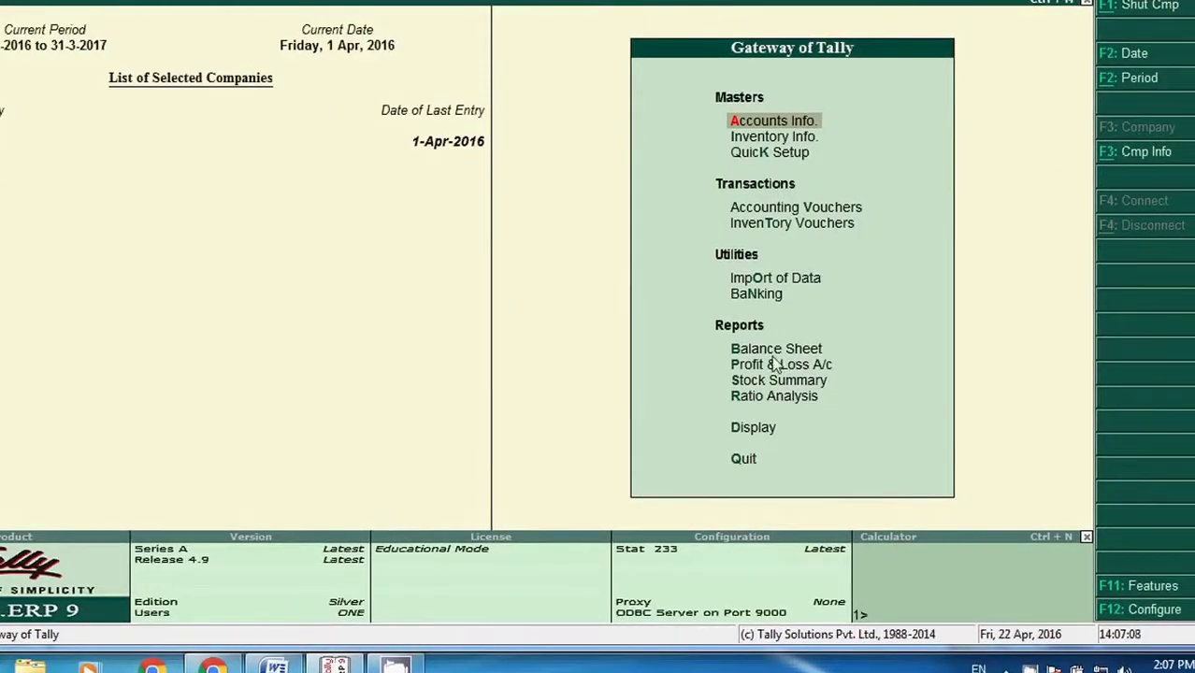
Step: Display the ledger vouchers of TDS ( 194J ) On Professional Charges for the period 1-4-2016 to 1-4-2016
{"action": "left_click", "coordinate": [752, 430]}
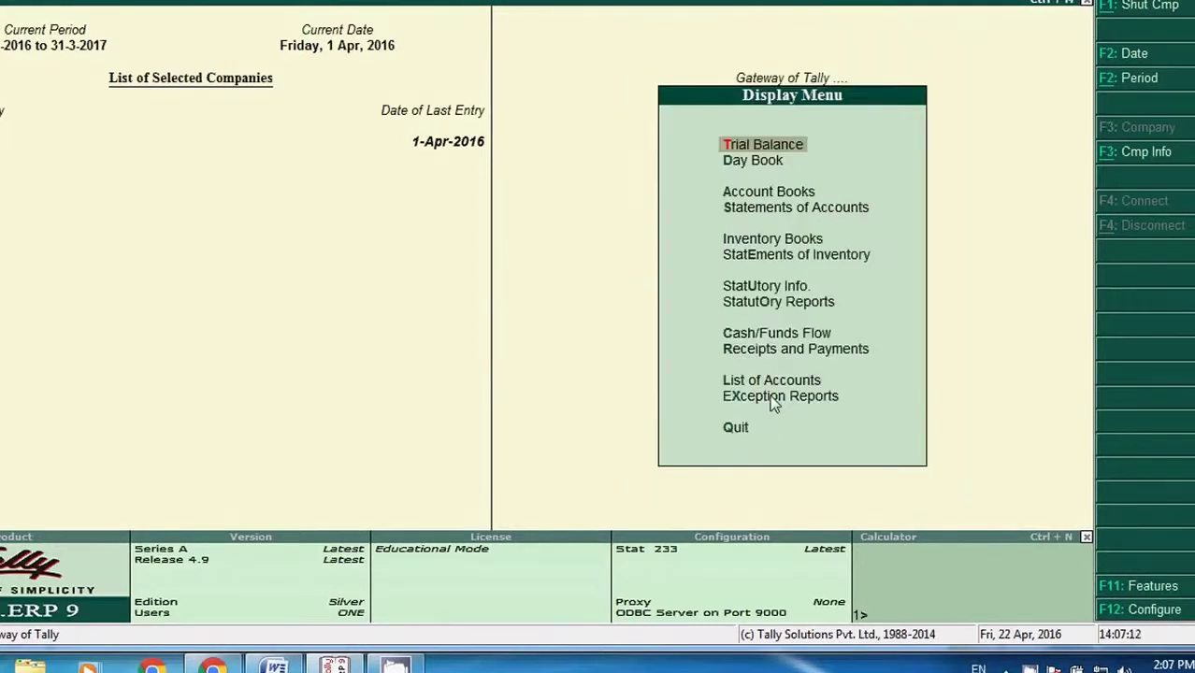
{"action": "left_click", "coordinate": [769, 201]}
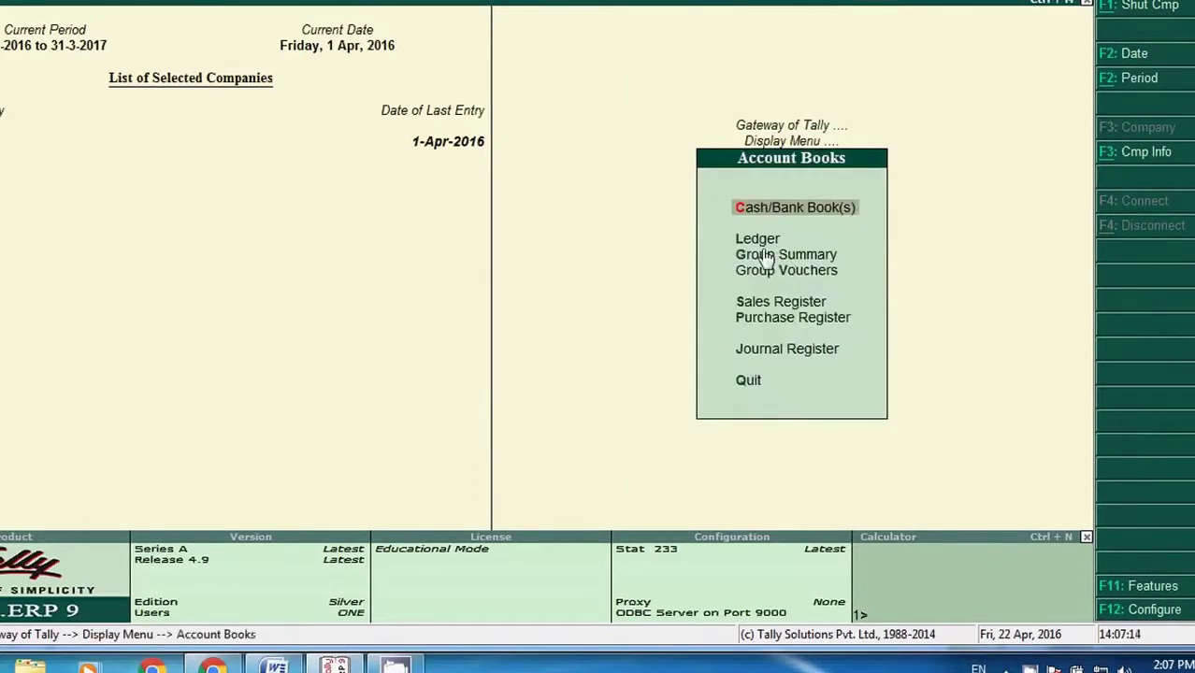
{"action": "left_click", "coordinate": [756, 239]}
{"action": "type", "text": "TDS"}
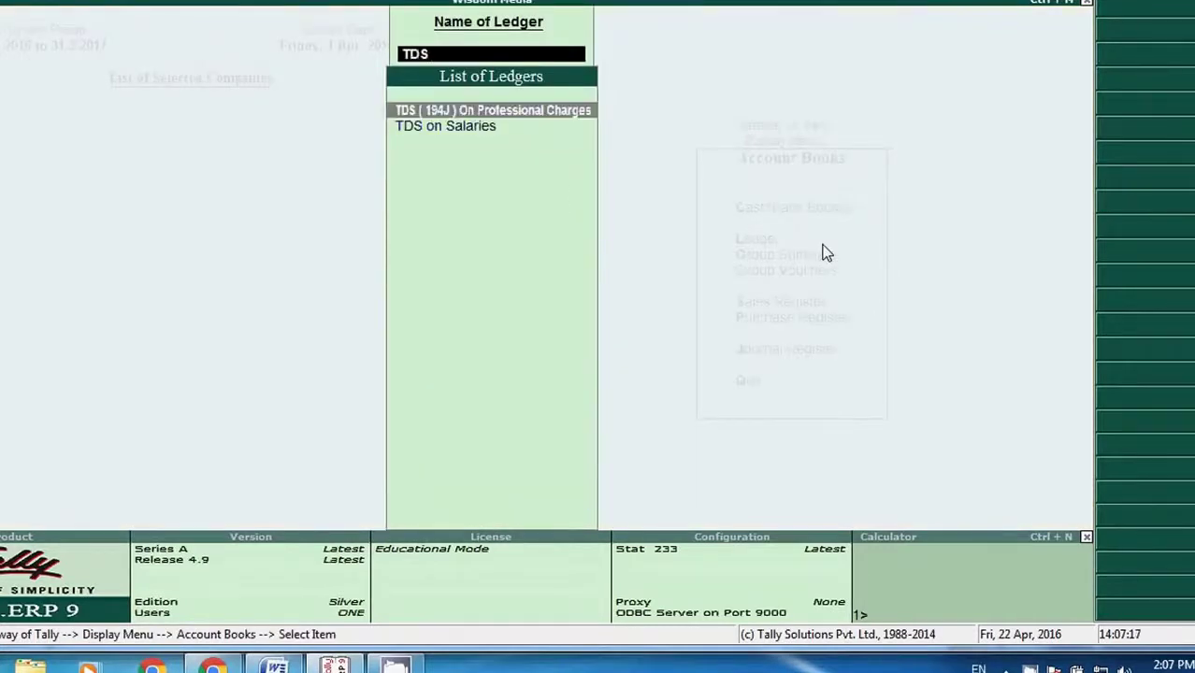
{"action": "key", "text": "Return"}
{"action": "key", "text": "F2"}
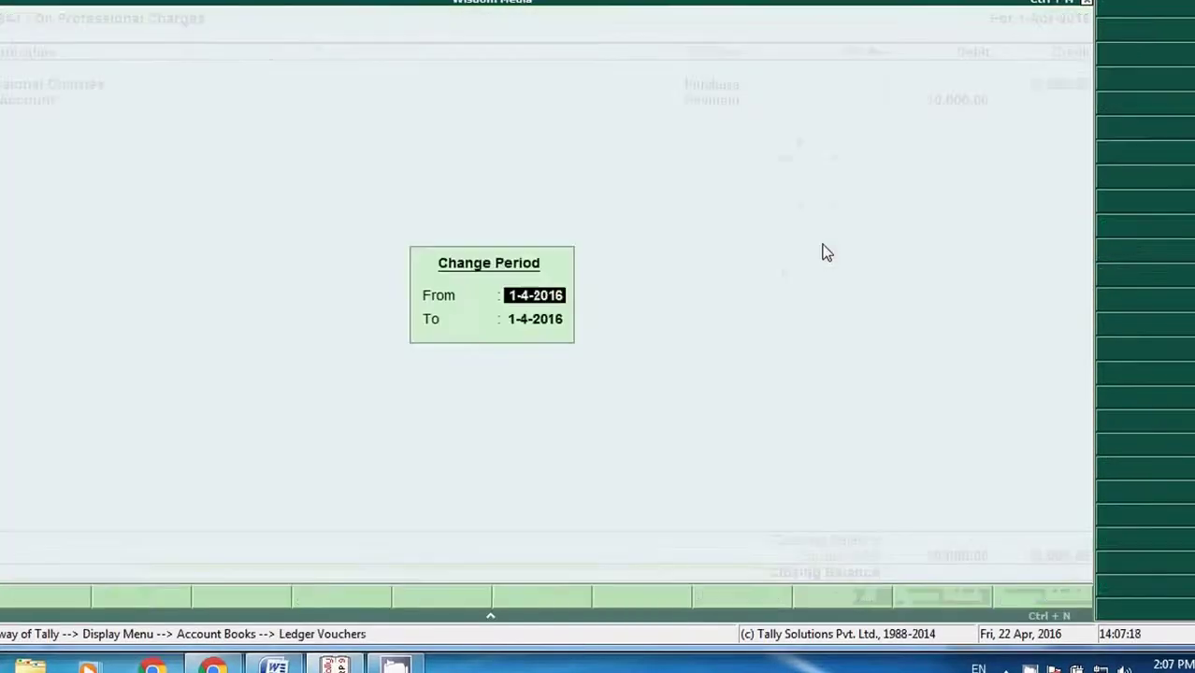
{"action": "key", "text": "Return"}
{"action": "key", "text": "Return"}
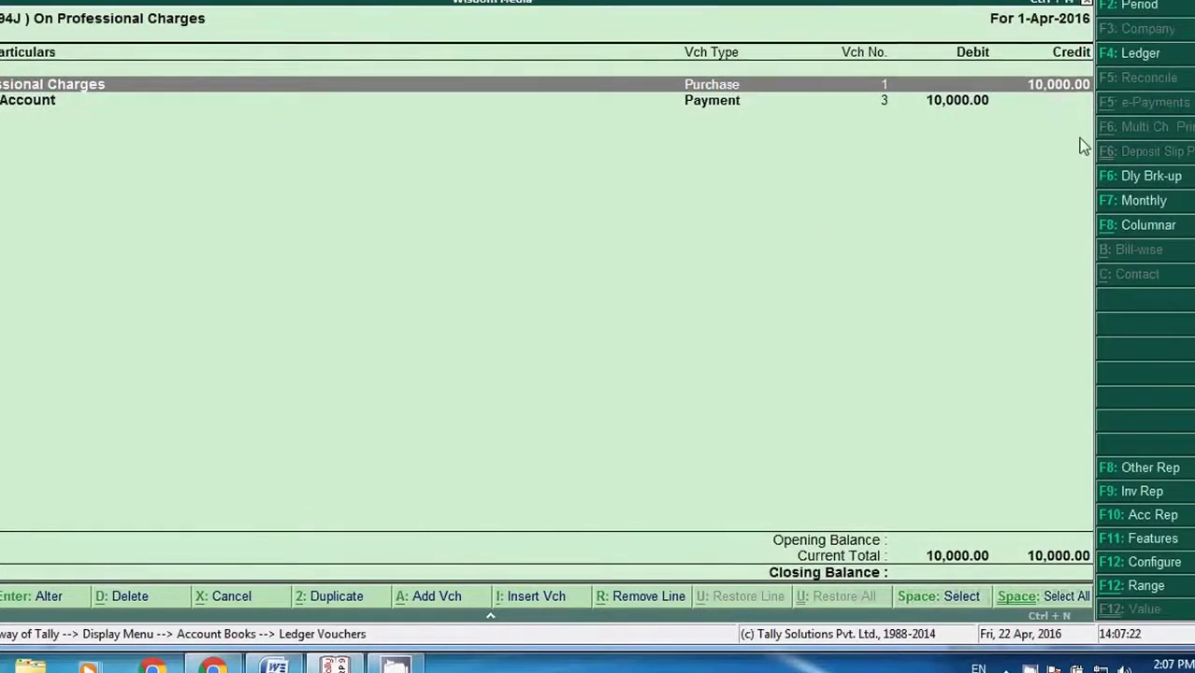
Step: Check the purchase and payment entries in the TDS ledger and return to the Gateway of Tally
{"action": "key", "text": "Down"}
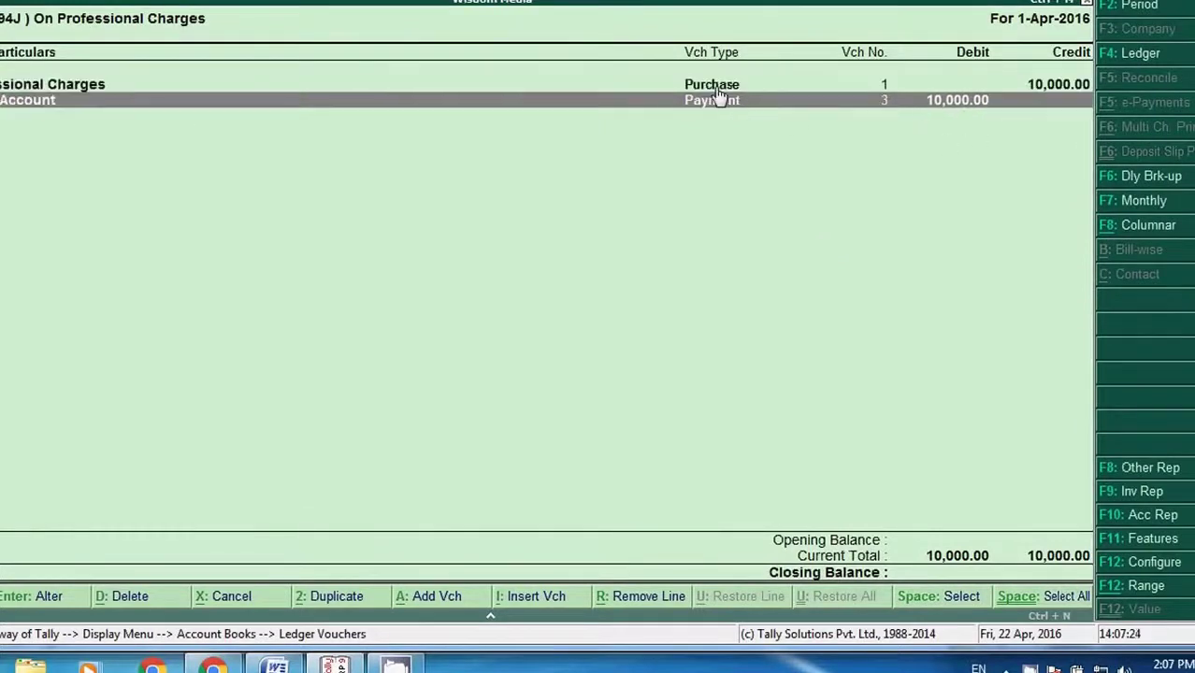
{"action": "key", "text": "Up"}
{"action": "key", "text": "Down"}
{"action": "key", "text": "F4"}
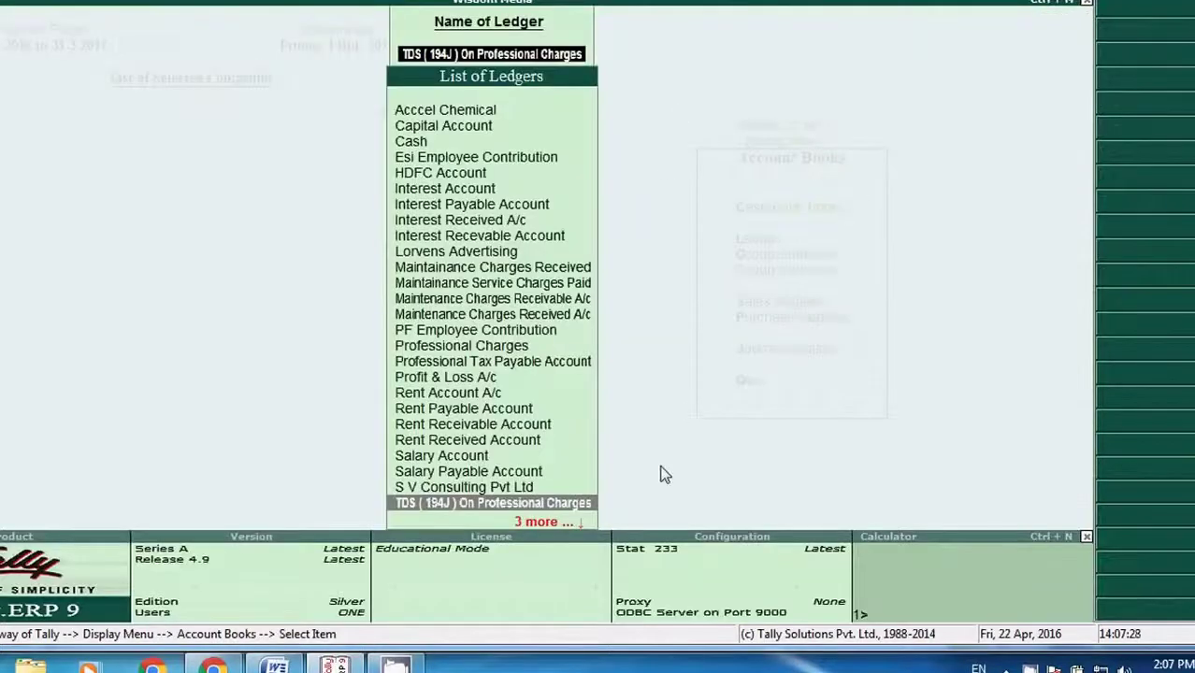
{"action": "key", "text": "Escape"}
{"action": "key", "text": "Escape"}
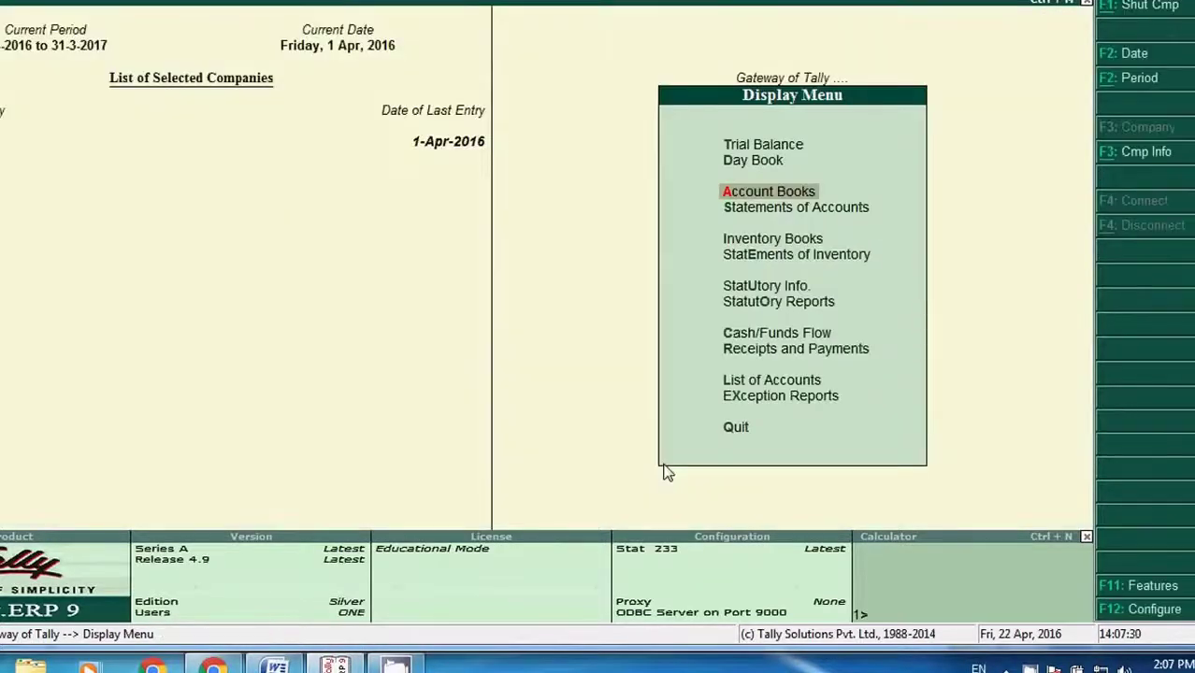
{"action": "key", "text": "Escape"}
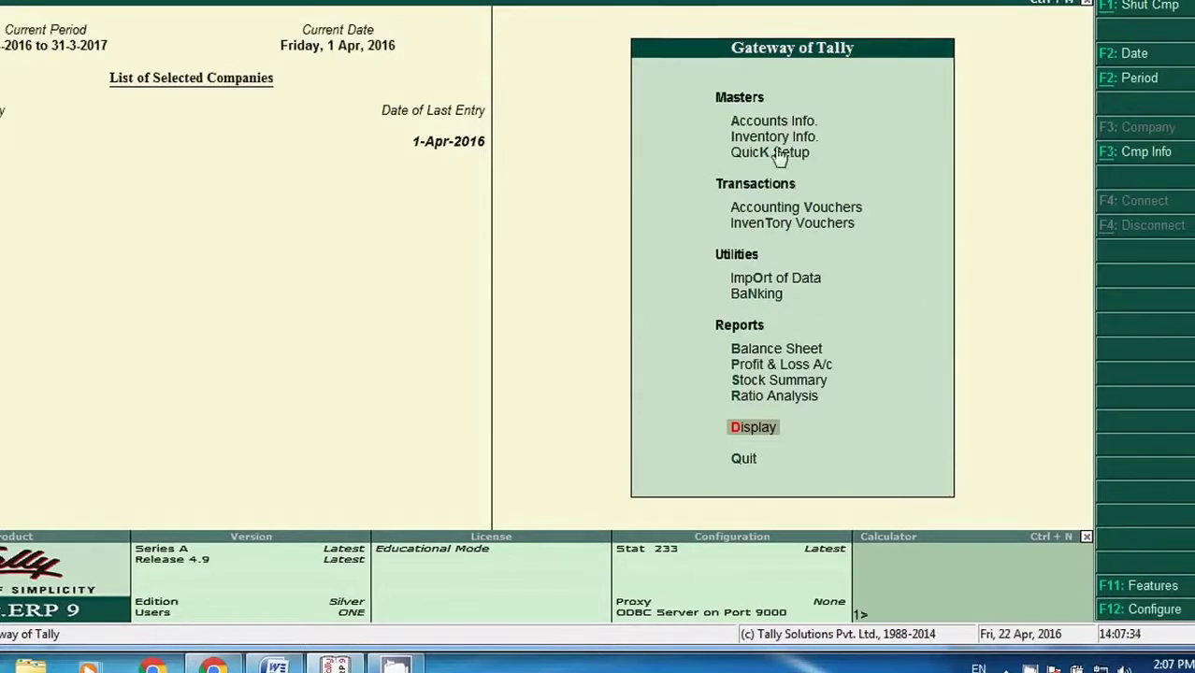
{"action": "left_click", "coordinate": [762, 437]}
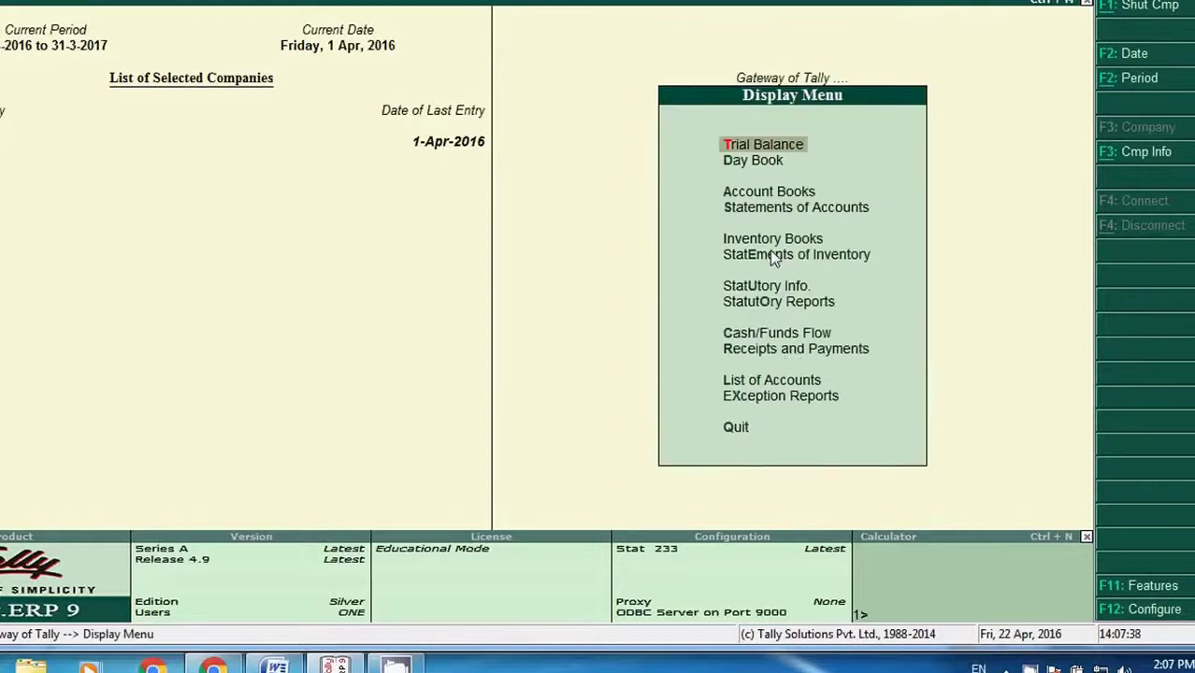
{"action": "key", "text": "Escape"}
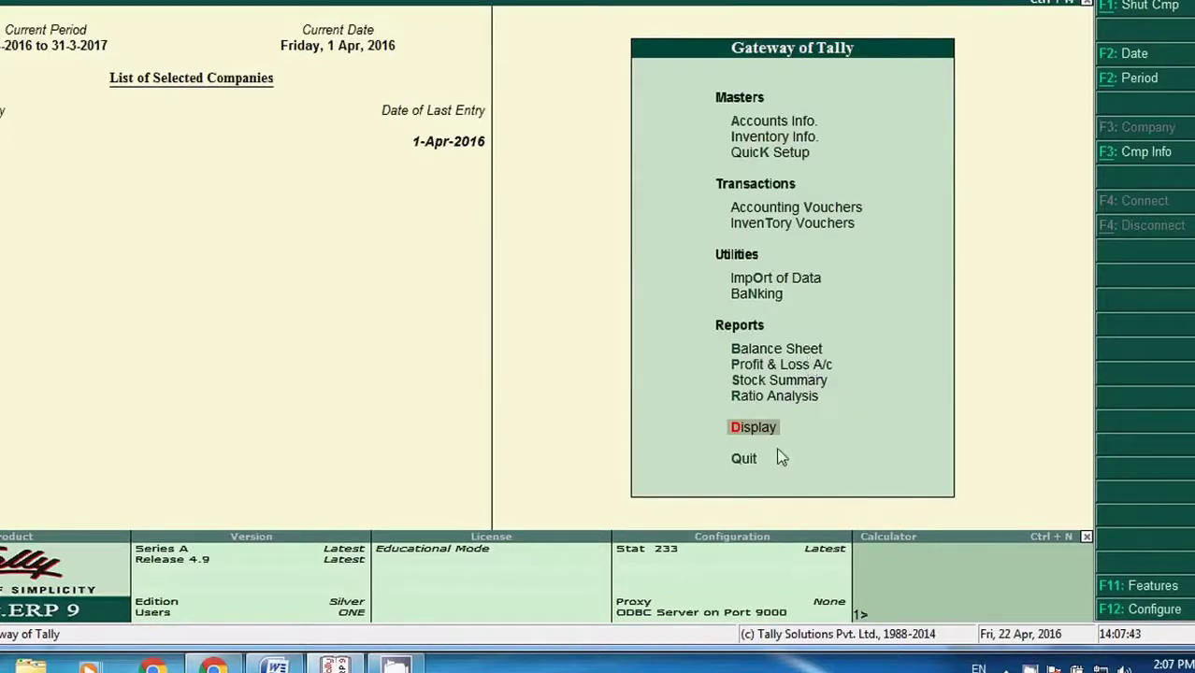
{"action": "left_click", "coordinate": [755, 431]}
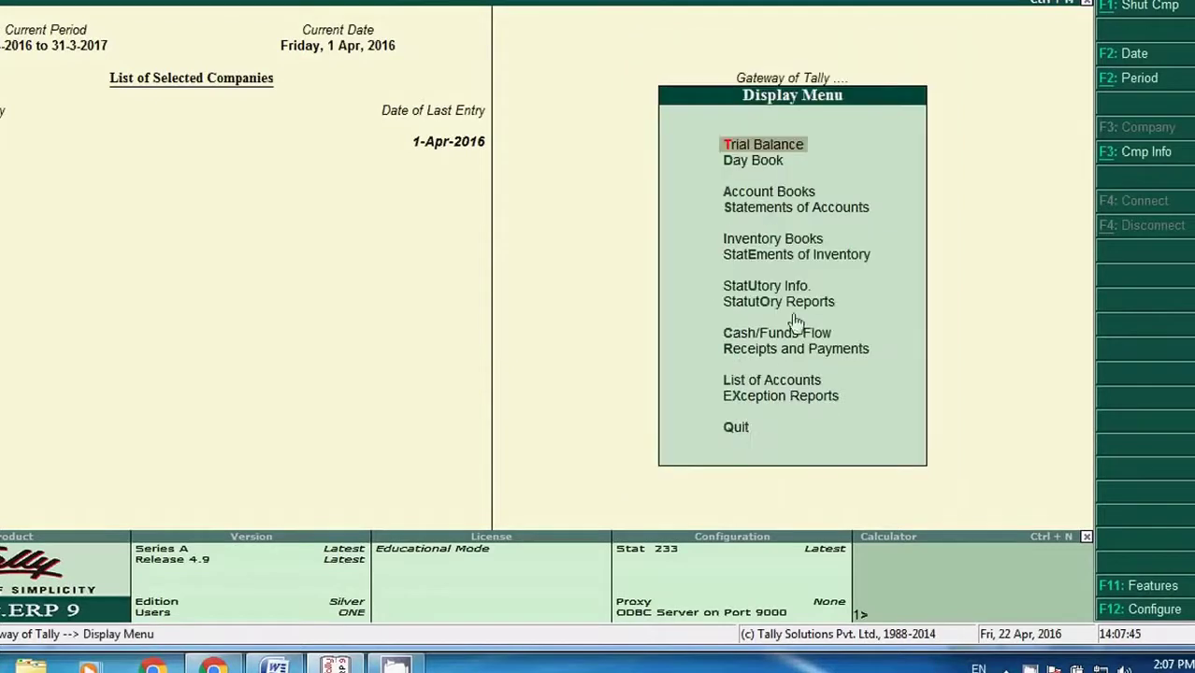
{"action": "key", "text": "Escape"}
Step: View the TDS Computation report under the statutory TDS reports, check its payable section and close it
{"action": "left_click", "coordinate": [769, 432]}
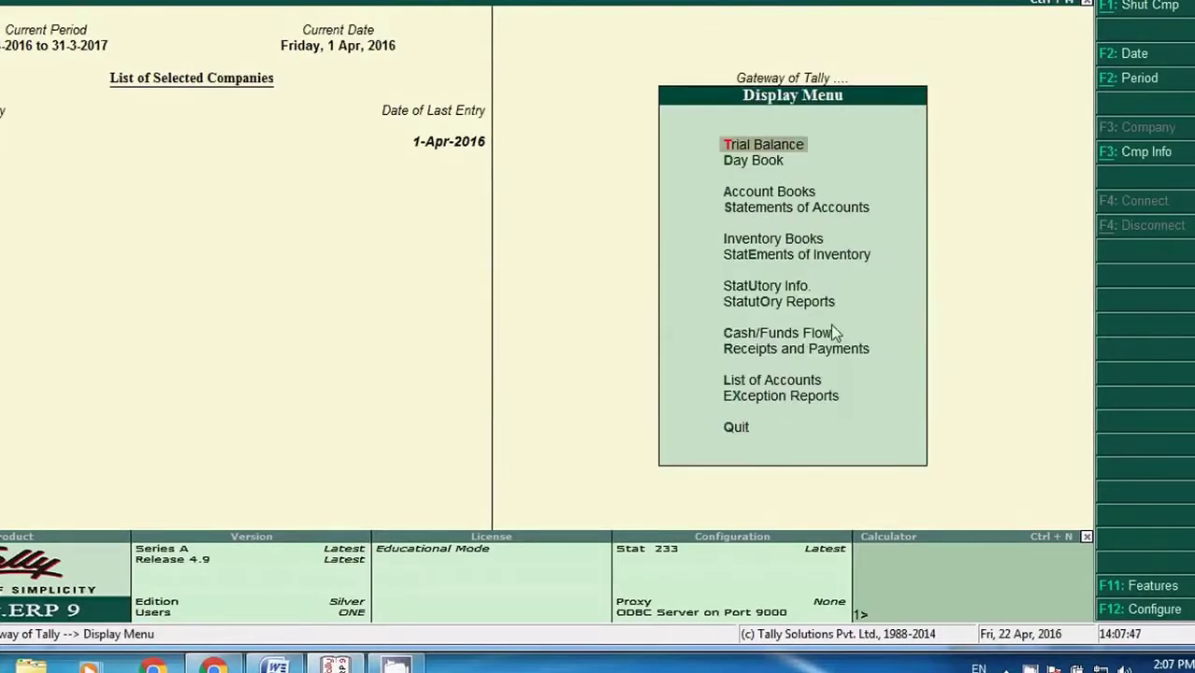
{"action": "left_click", "coordinate": [797, 307]}
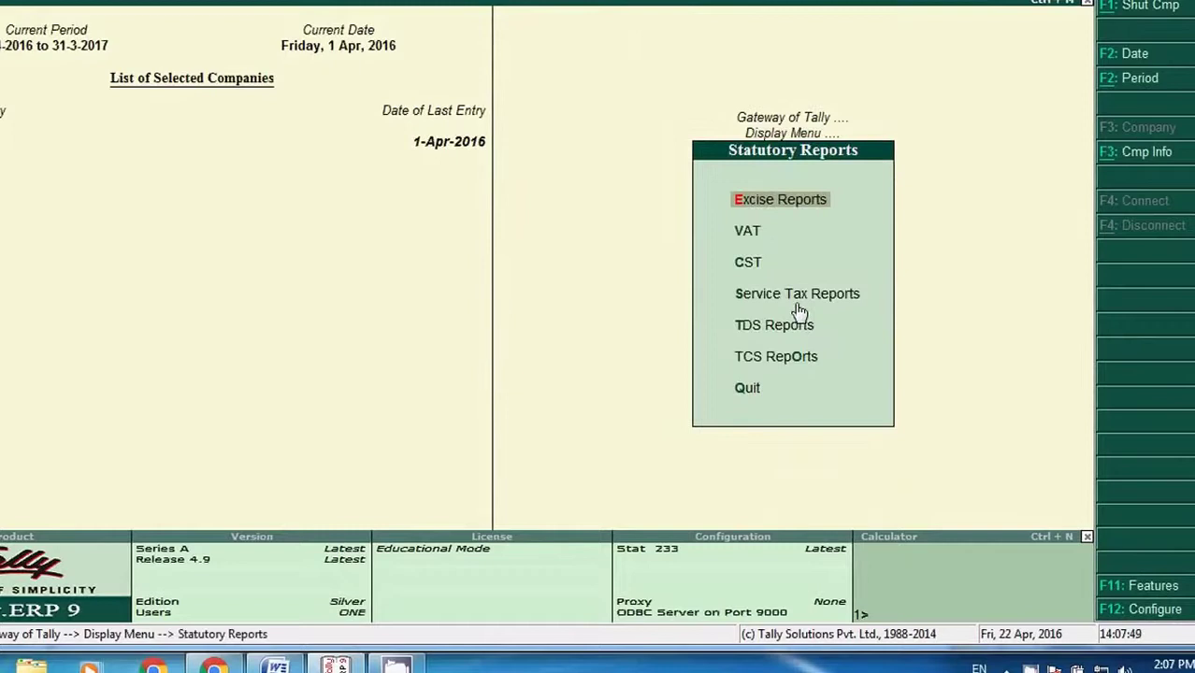
{"action": "left_click", "coordinate": [794, 329]}
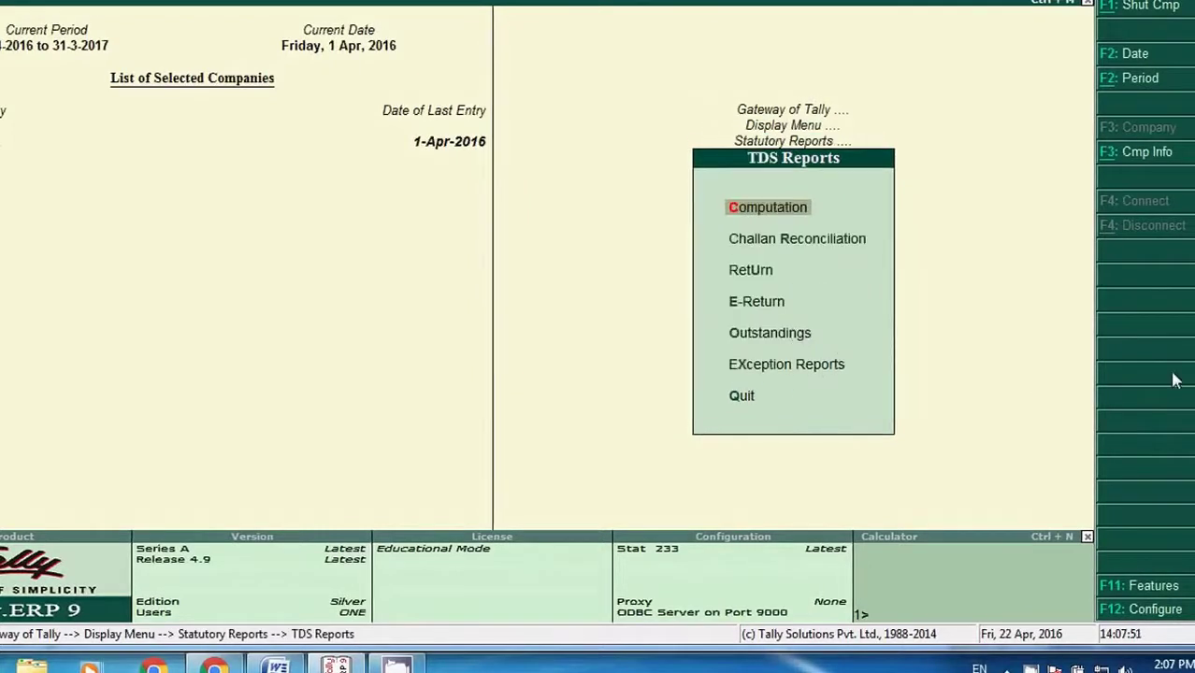
{"action": "key", "text": "Return"}
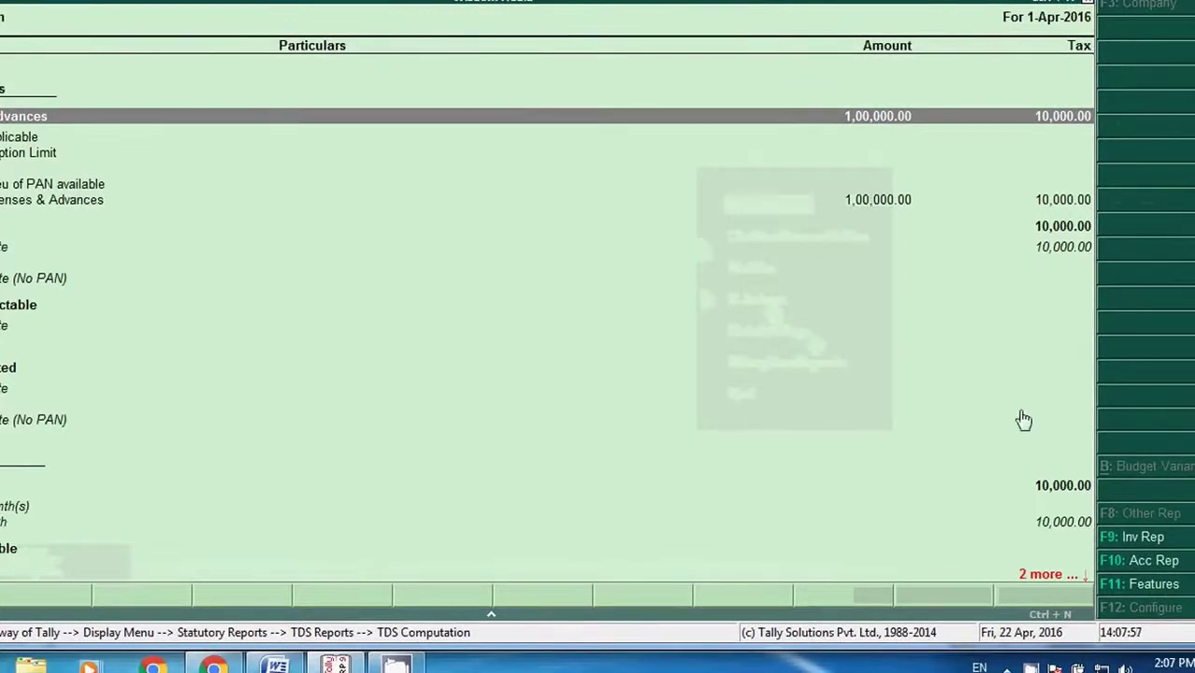
{"action": "left_click", "coordinate": [281, 548]}
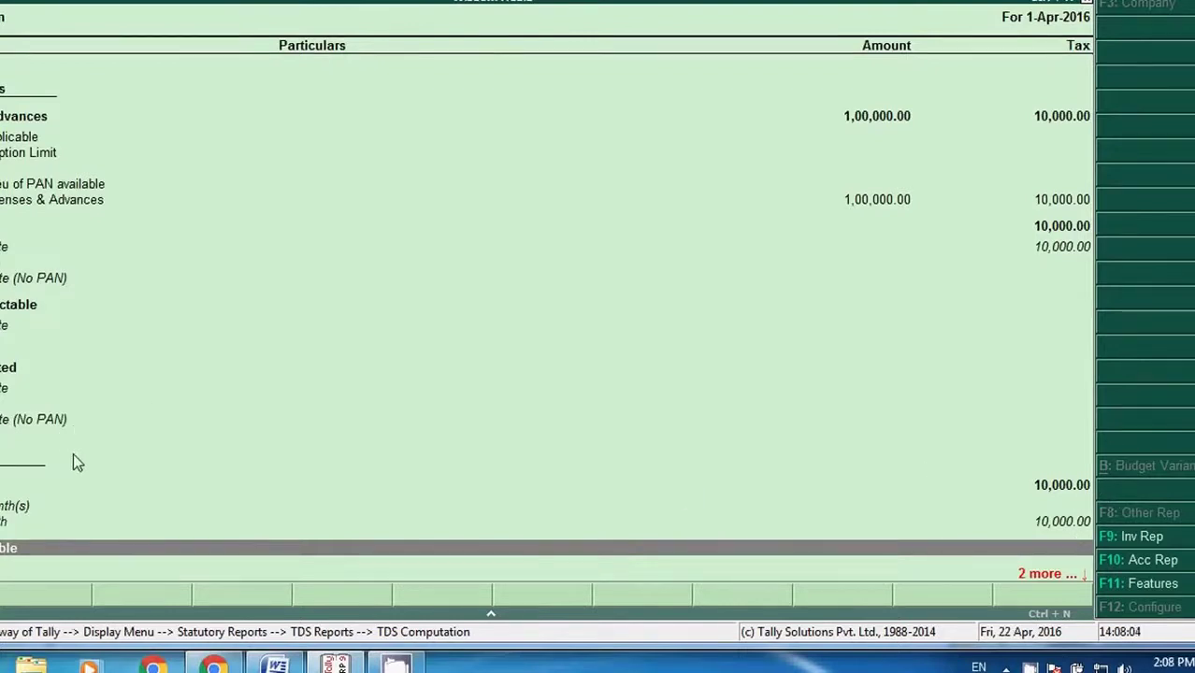
{"action": "key", "text": "Escape"}
Step: View the TDS Challan Reconciliation report, inspect the HDFC Account payment voucher behind its entry and close both
{"action": "key", "text": "Down"}
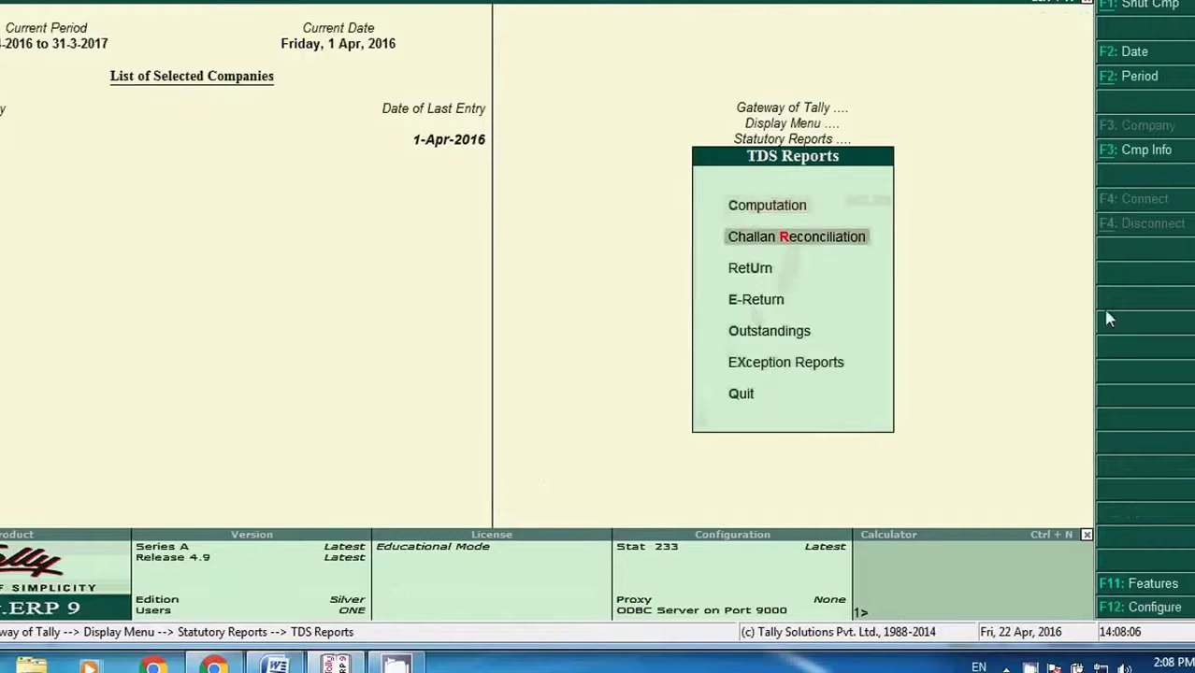
{"action": "key", "text": "Return"}
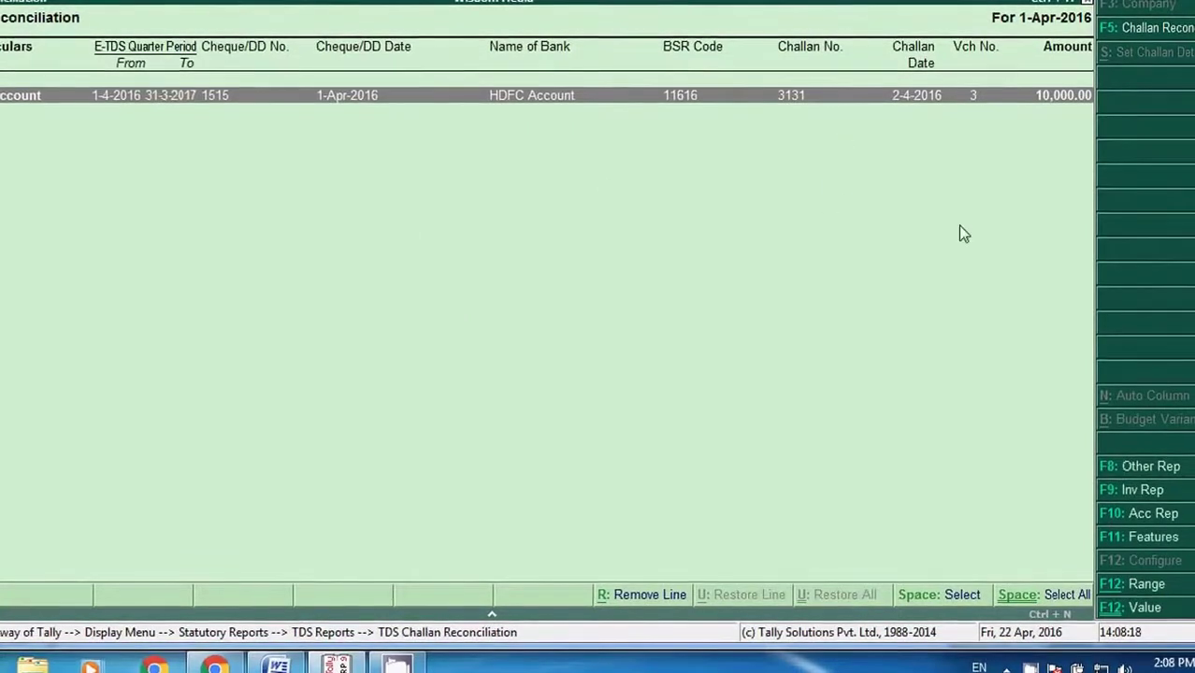
{"action": "key", "text": "Return"}
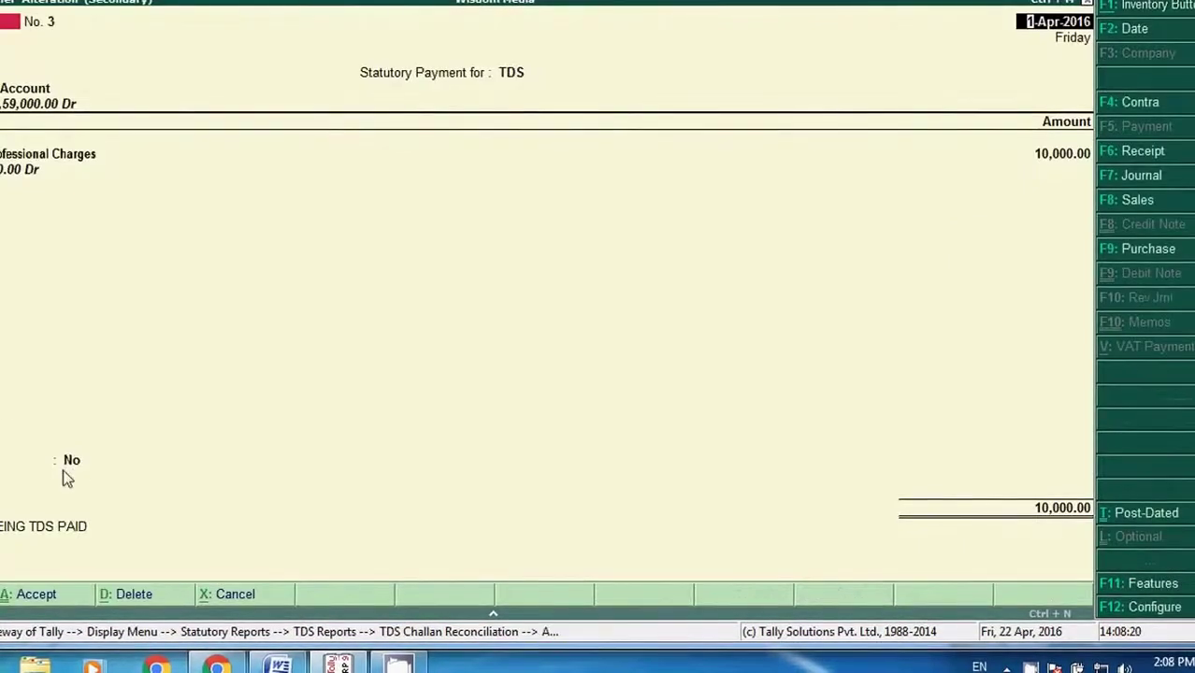
{"action": "left_click", "coordinate": [82, 460]}
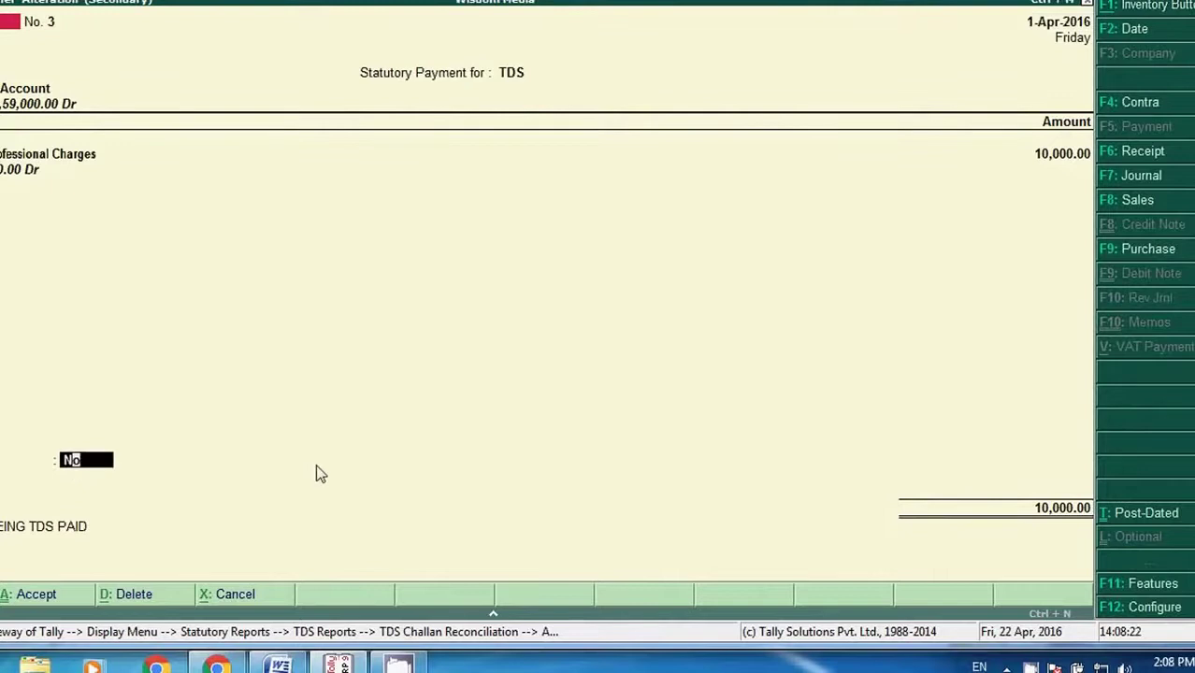
{"action": "key", "text": "Escape"}
{"action": "key", "text": "Return"}
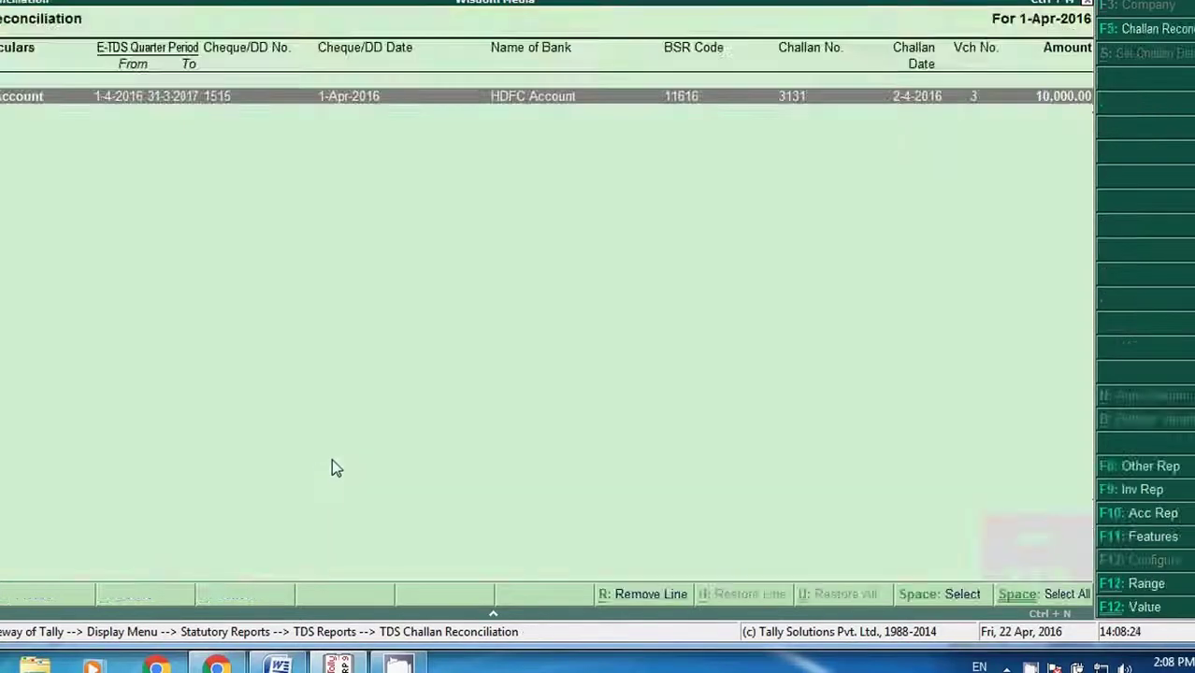
{"action": "key", "text": "Escape"}
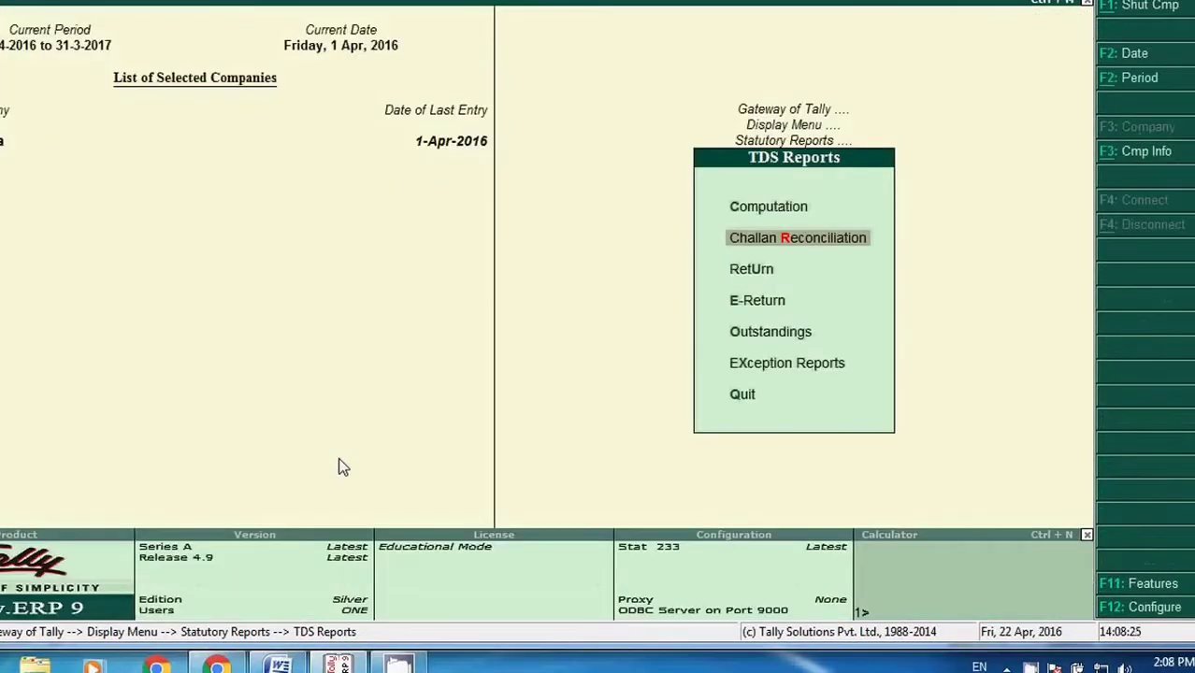
Step: View the TDS Payables report under the TDS outstandings and close it
{"action": "left_click", "coordinate": [785, 335]}
{"action": "key", "text": "Return"}
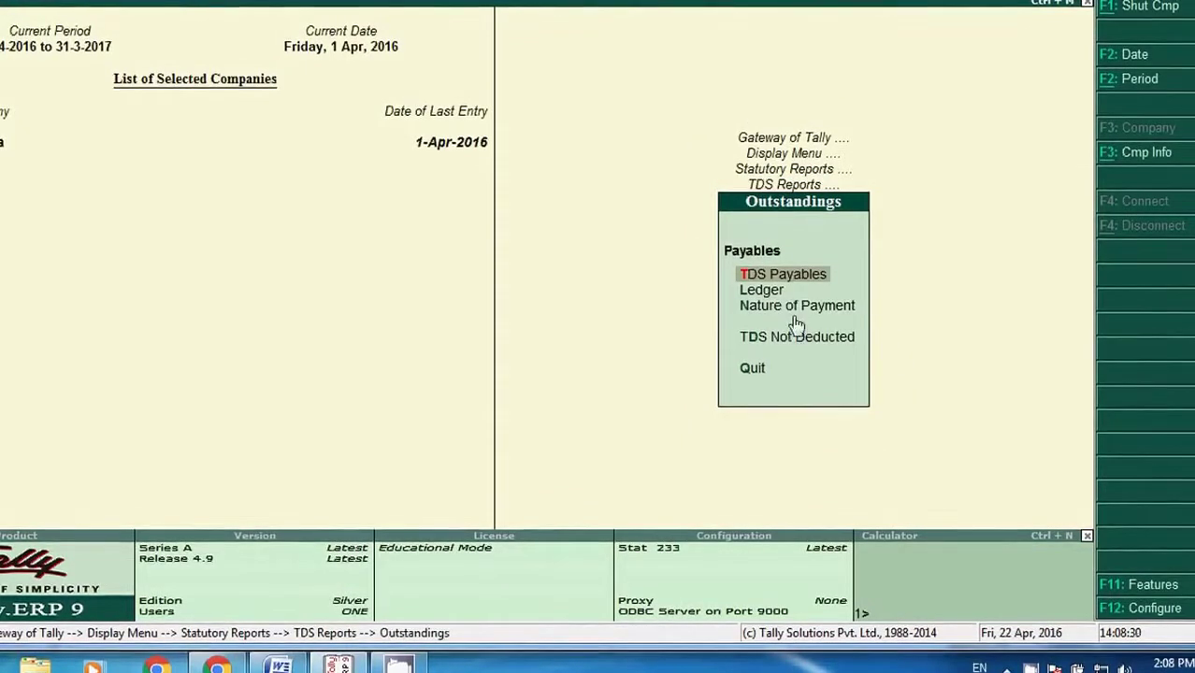
{"action": "left_click", "coordinate": [791, 281]}
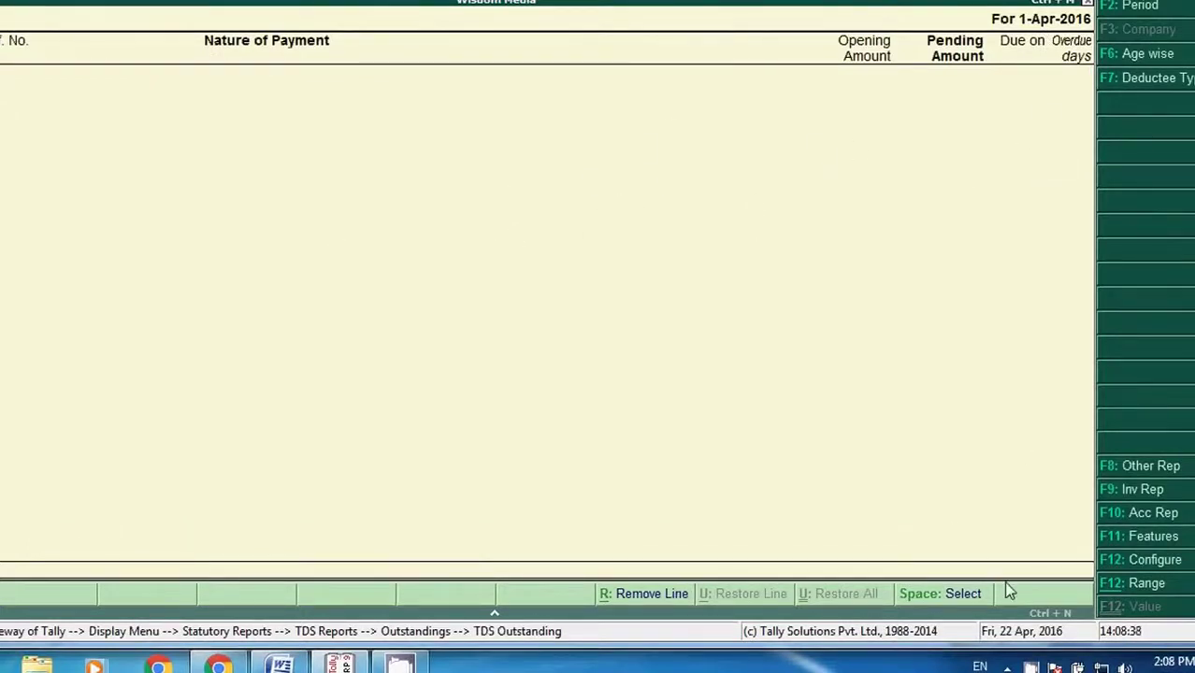
{"action": "key", "text": "Escape"}
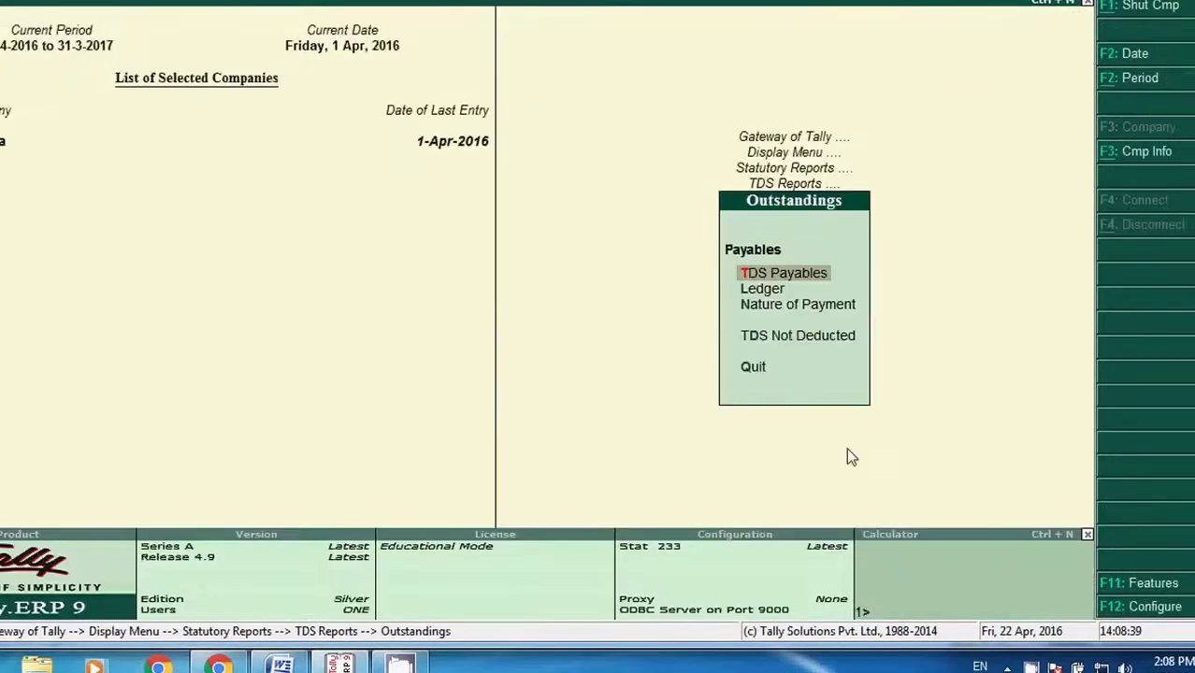
Step: Look at the Nature of Payment options and the TDS Not Deducted report, then return to the TDS reports list
{"action": "left_click", "coordinate": [796, 306]}
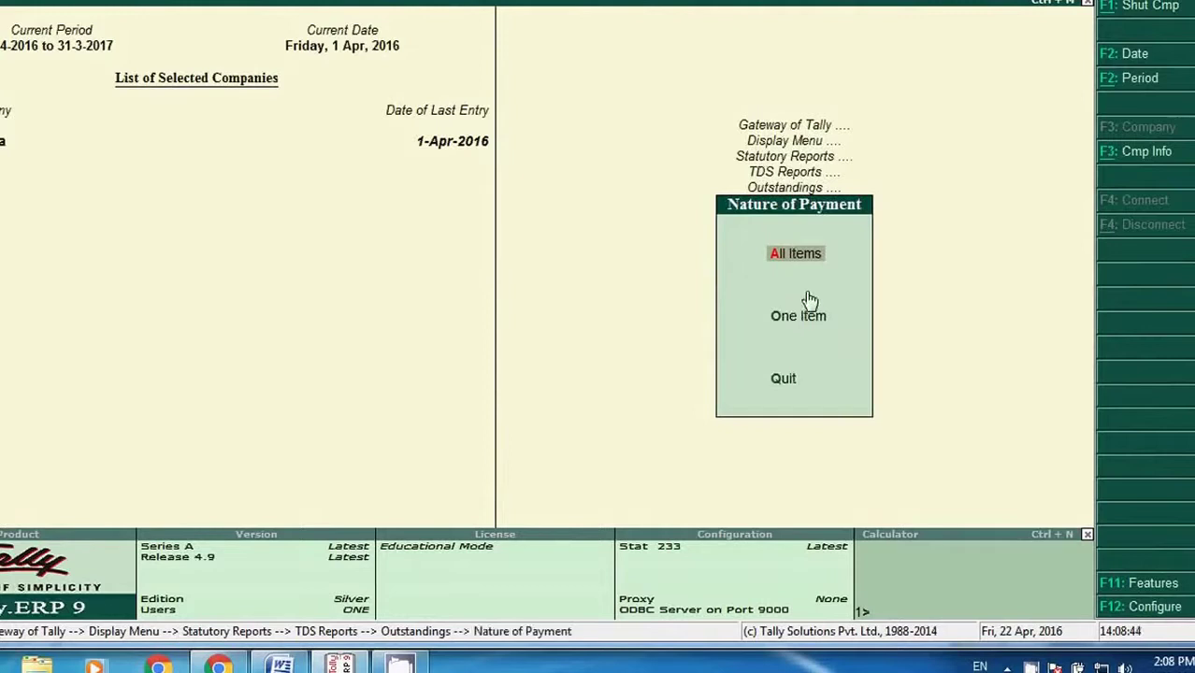
{"action": "key", "text": "Escape"}
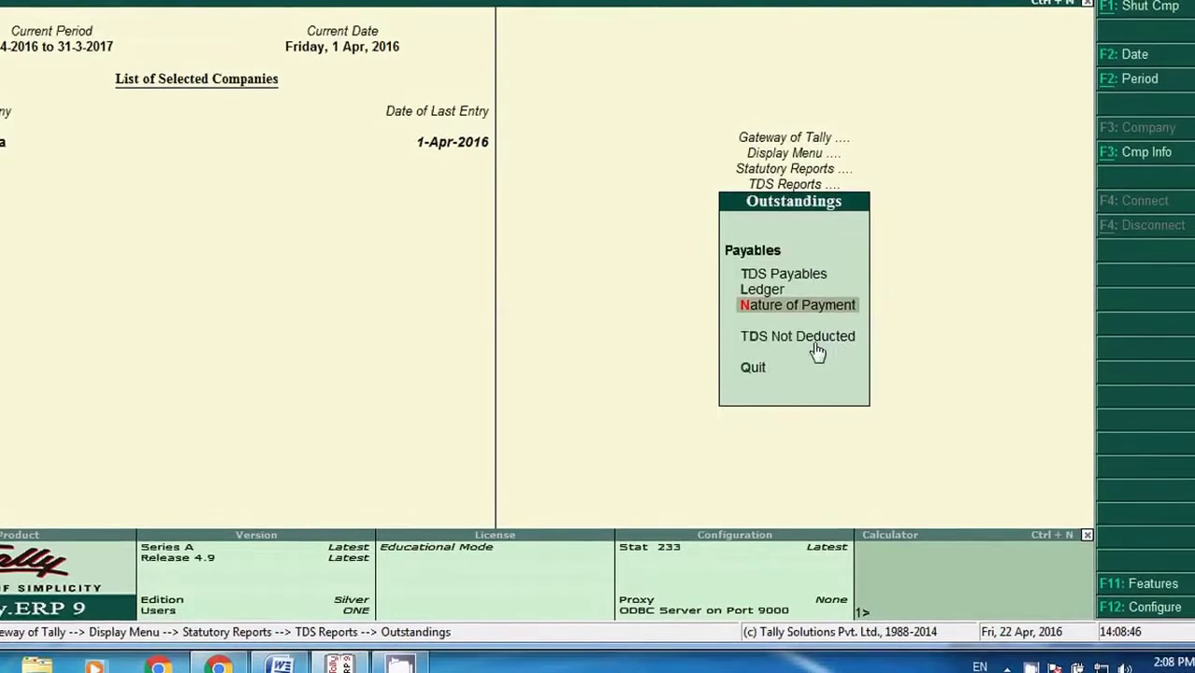
{"action": "left_click", "coordinate": [814, 346]}
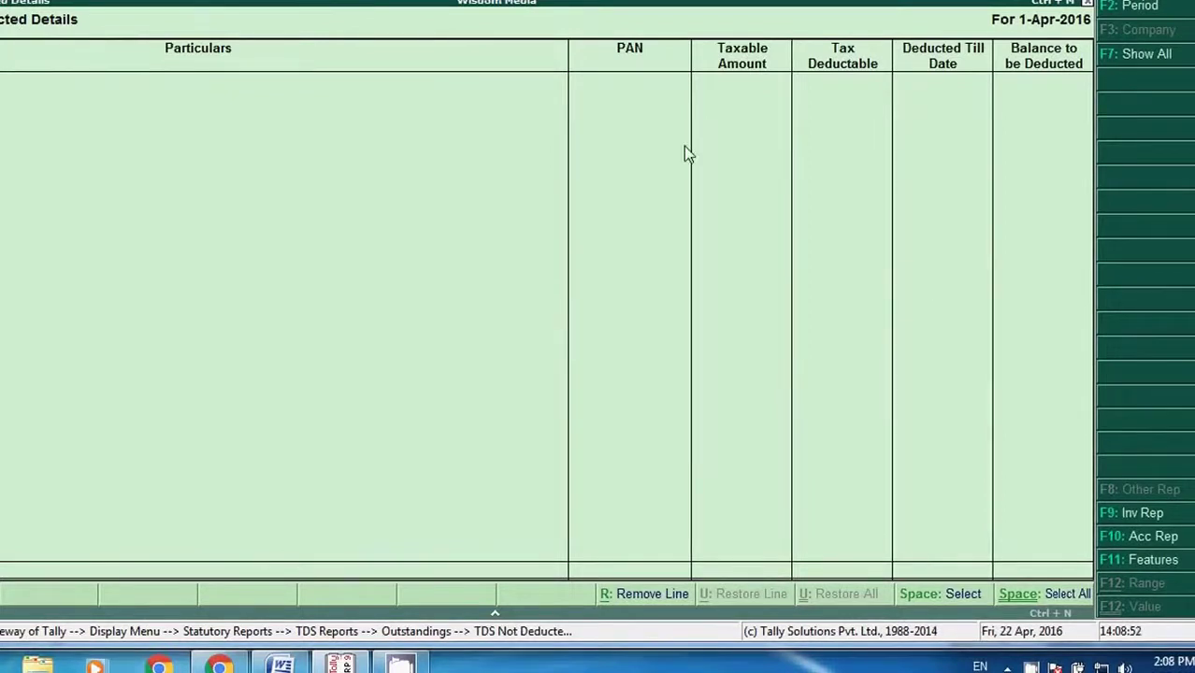
{"action": "key", "text": "Escape"}
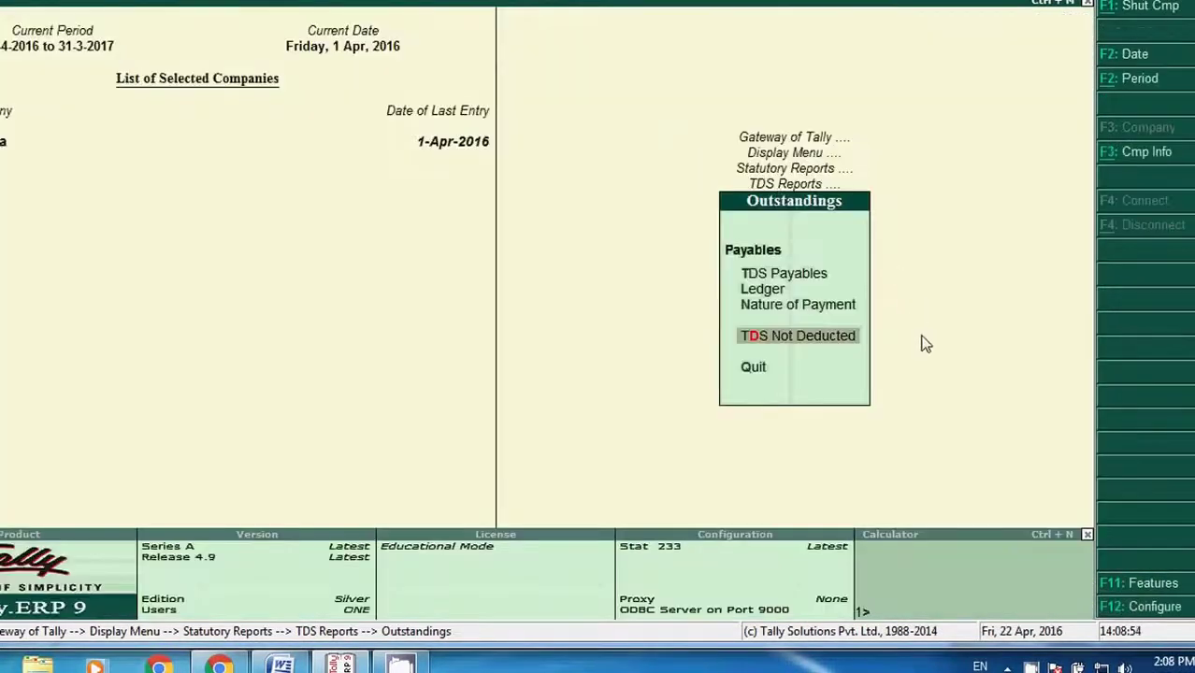
{"action": "key", "text": "Escape"}
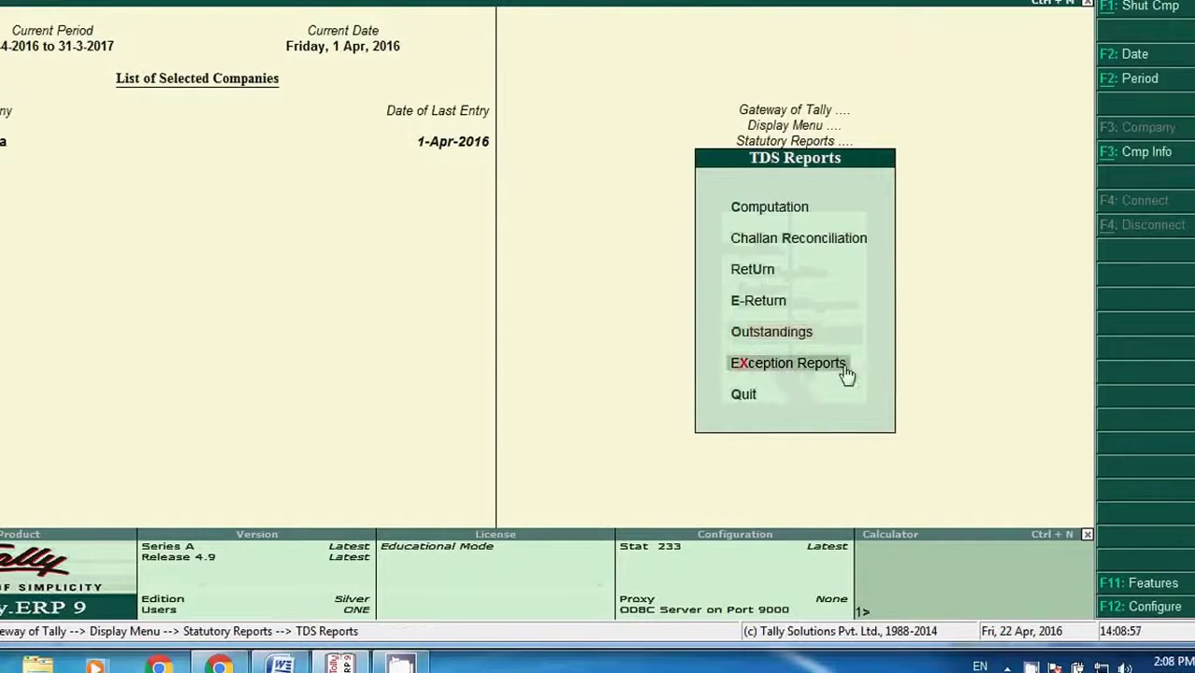
Step: Look through the available TDS exception reports and return to the list of statutory reports
{"action": "left_click", "coordinate": [844, 372]}
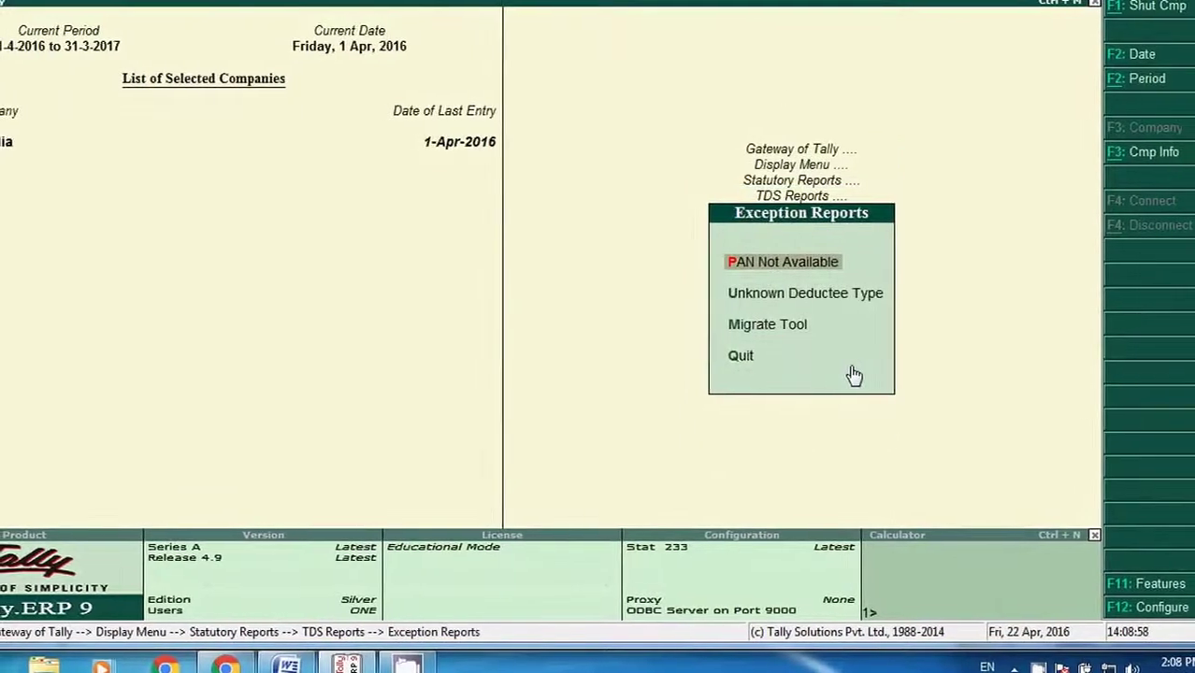
{"action": "key", "text": "Down"}
{"action": "key", "text": "Up"}
{"action": "key", "text": "Escape"}
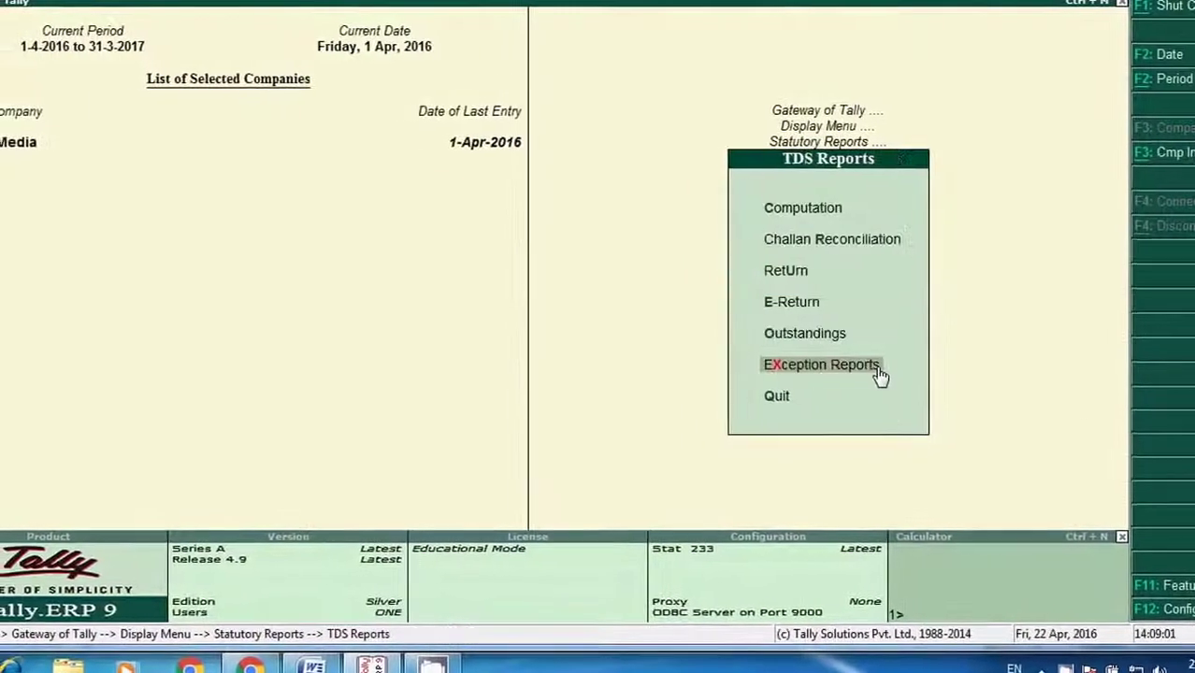
{"action": "key", "text": "Escape"}
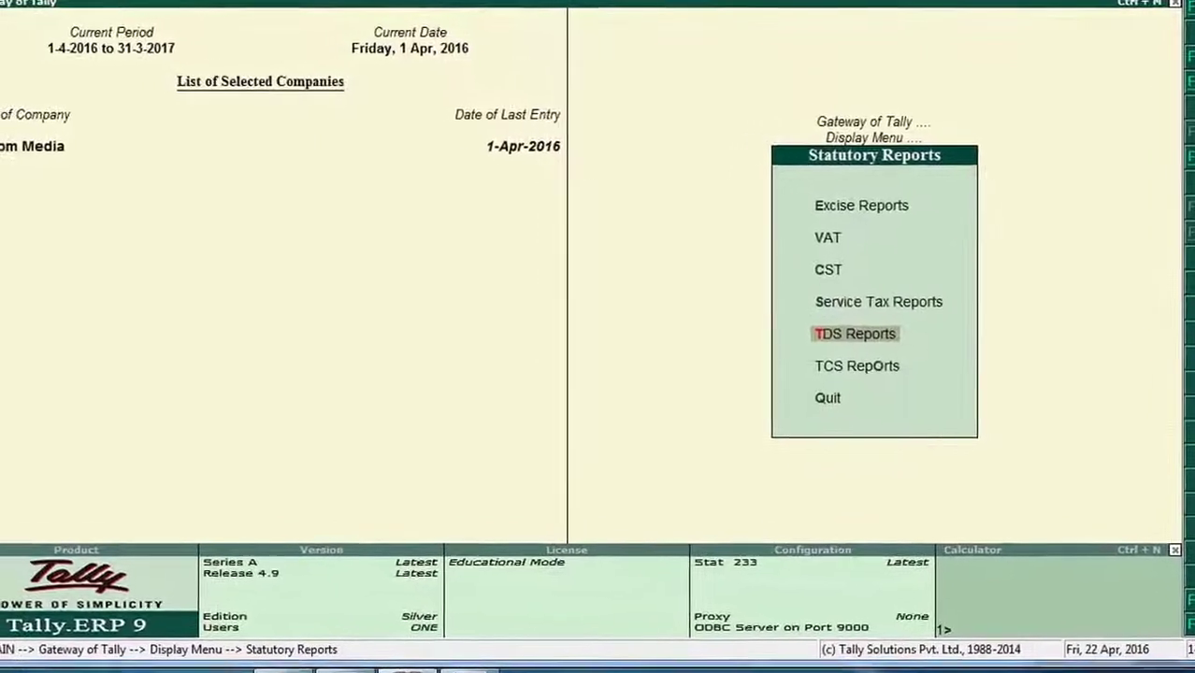
Step: Switch to the TDS Entries document in Microsoft Word and review its three journal entries and the interest and TDS rate notes
{"action": "mouse_move", "coordinate": [373, 666]}
{"action": "left_click", "coordinate": [384, 638]}
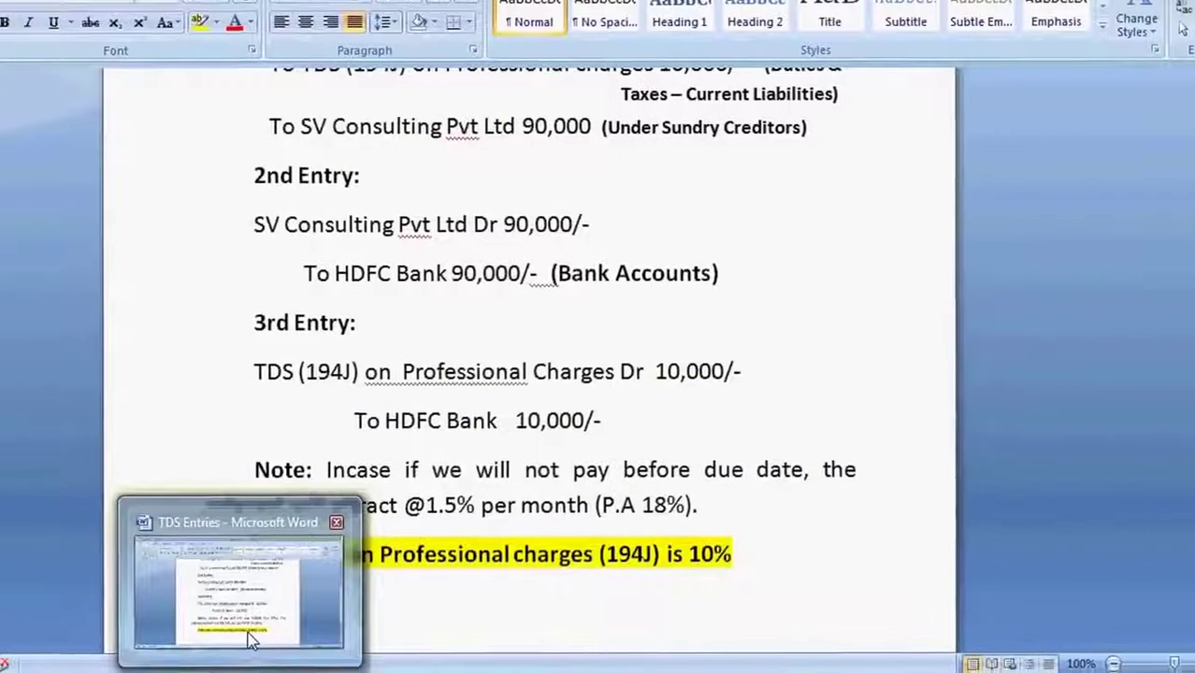
{"action": "left_click", "coordinate": [309, 625]}
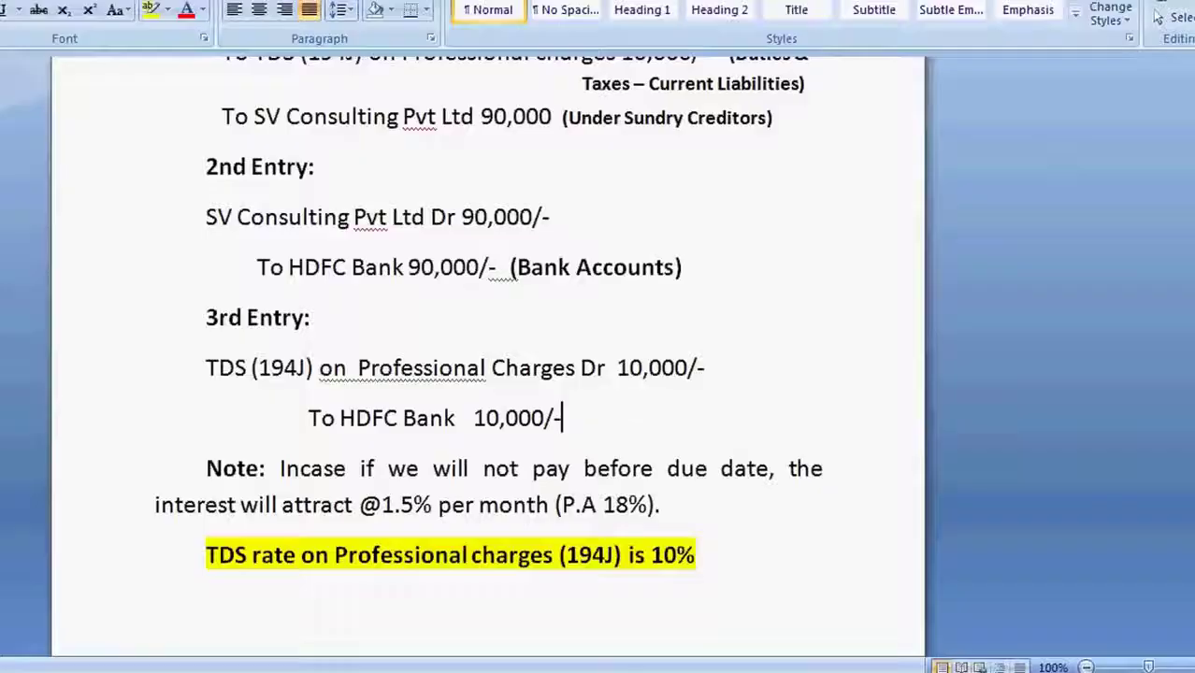
{"action": "scroll", "coordinate": [360, 524], "scroll_direction": "up", "scroll_amount": 5}
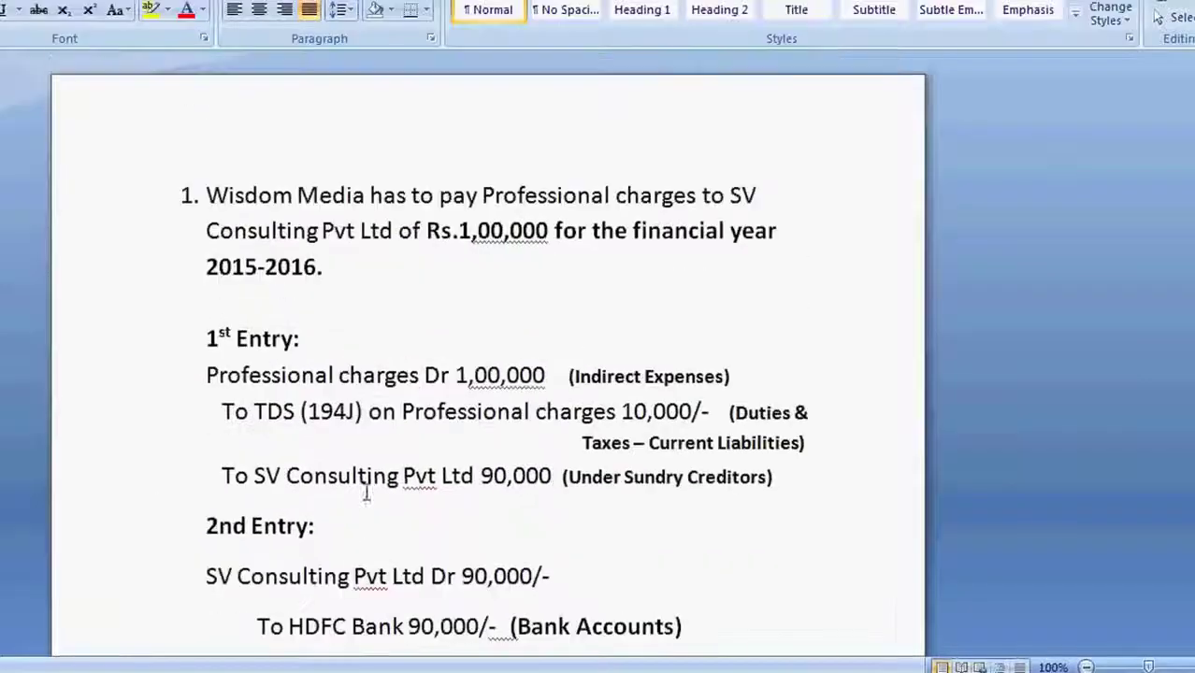
{"action": "scroll", "coordinate": [458, 479], "scroll_direction": "down", "scroll_amount": 6}
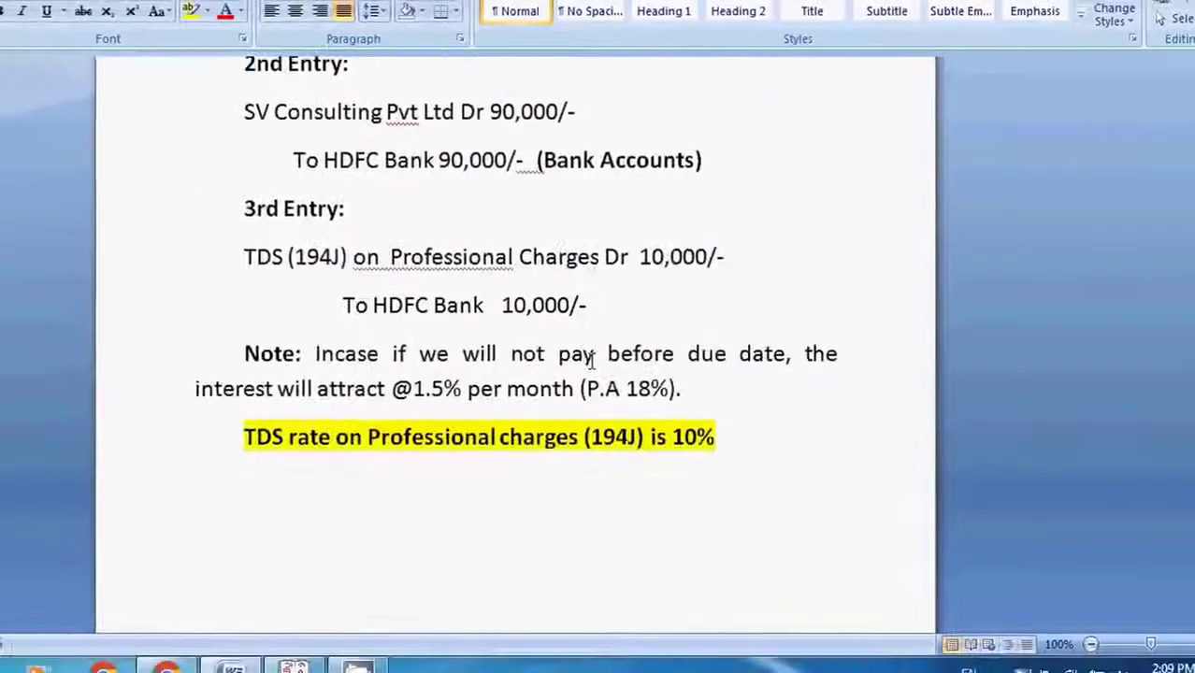
{"action": "scroll", "coordinate": [561, 480], "scroll_direction": "up", "scroll_amount": 5}
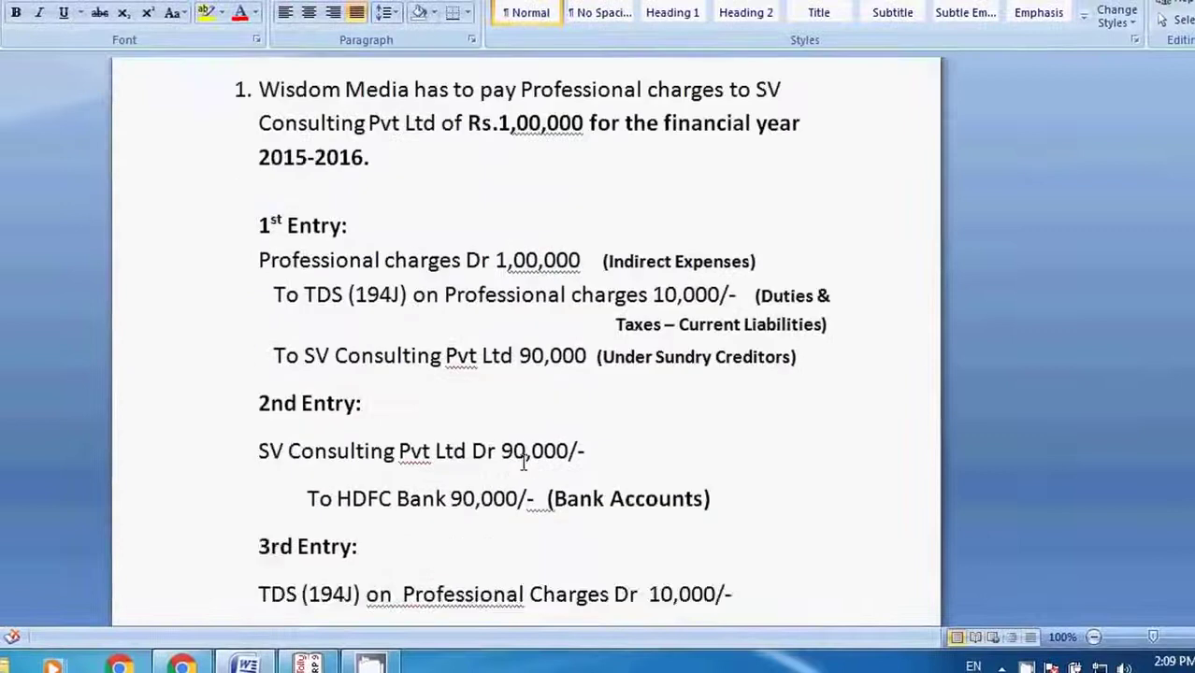